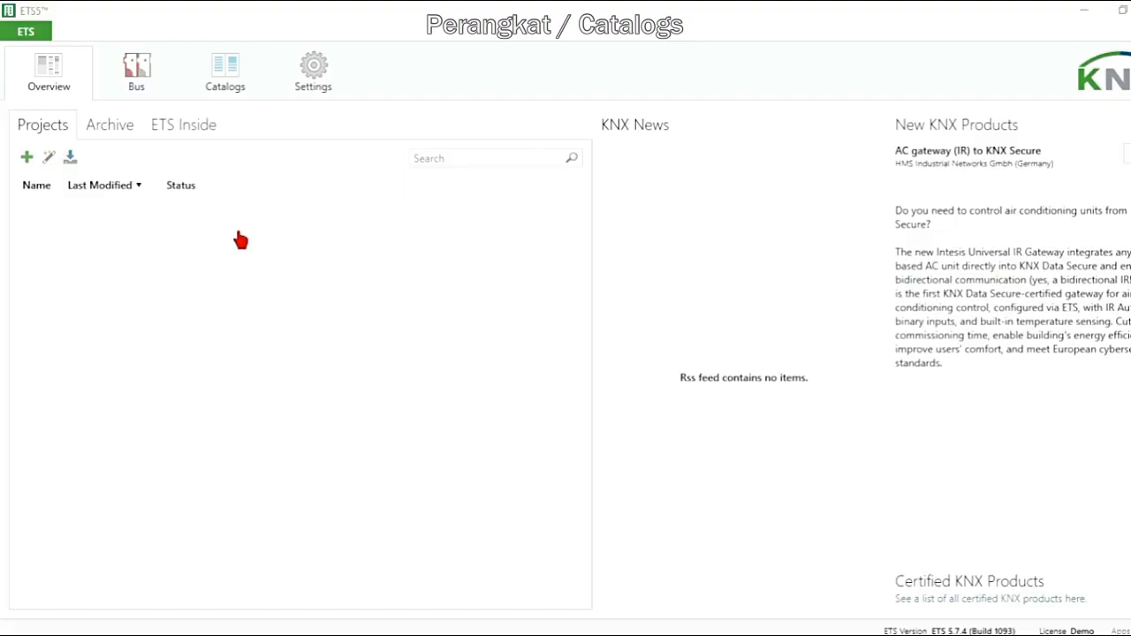
Search the product catalog across all manufacturers for BBPS
click(229, 76)
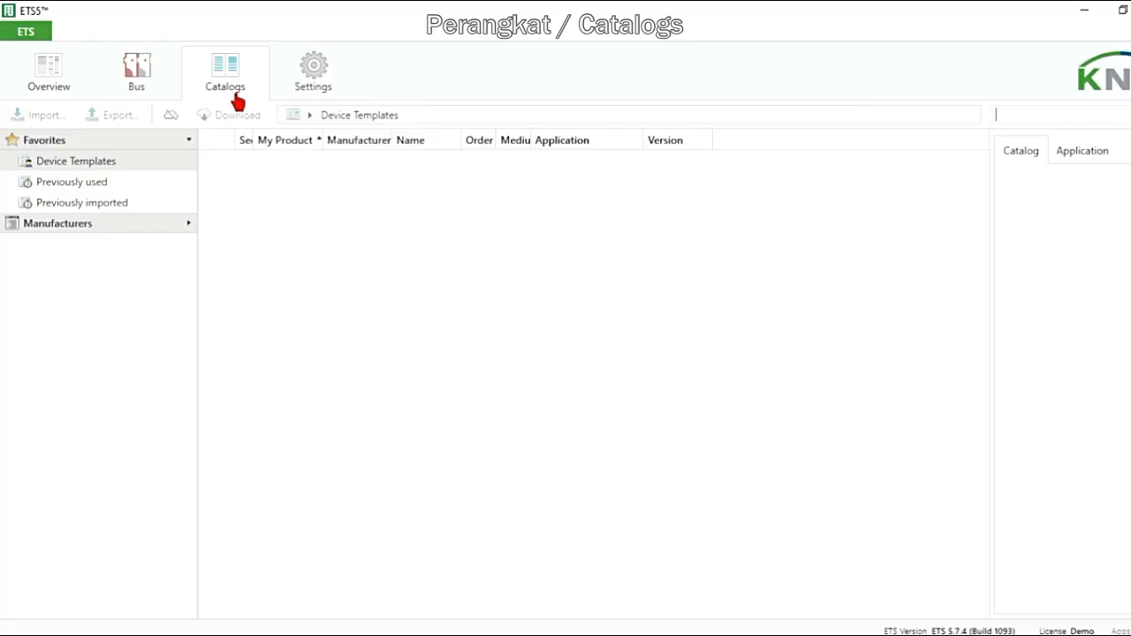
click(130, 232)
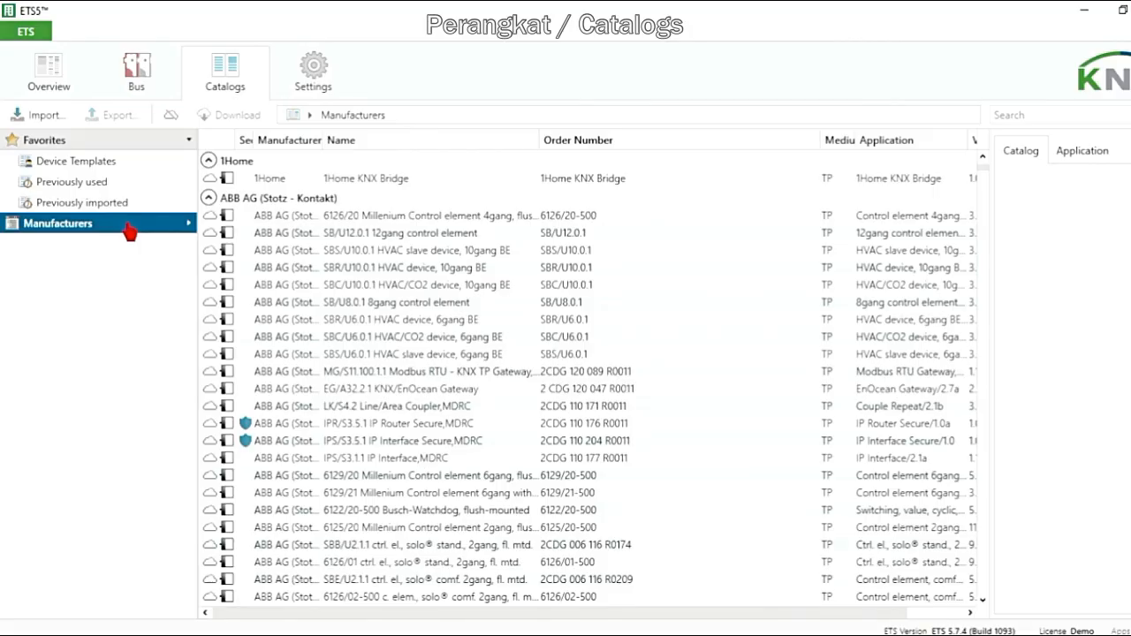
click(1043, 117)
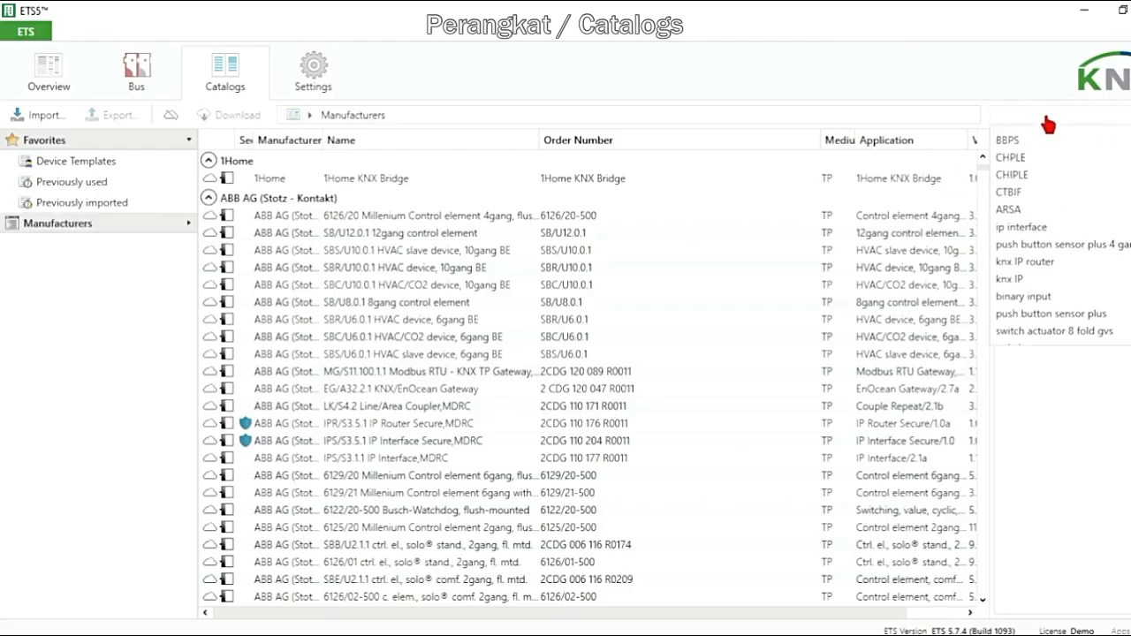
click(1029, 141)
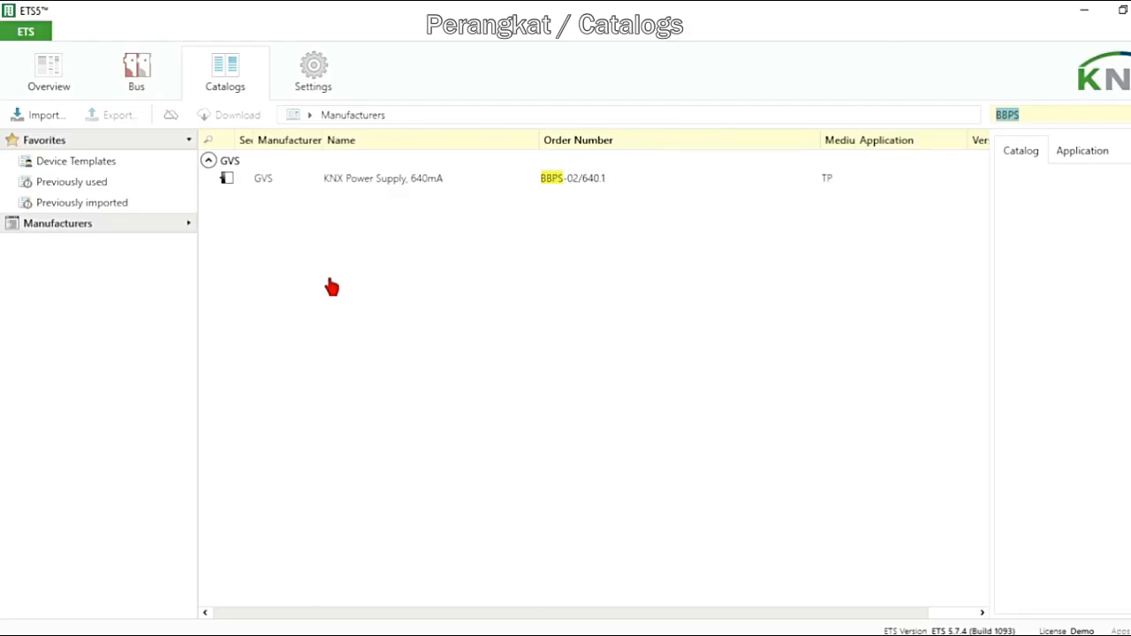
Import all five KNX product files from the PRAKTIKUM KNX folder into the catalog
click(42, 119)
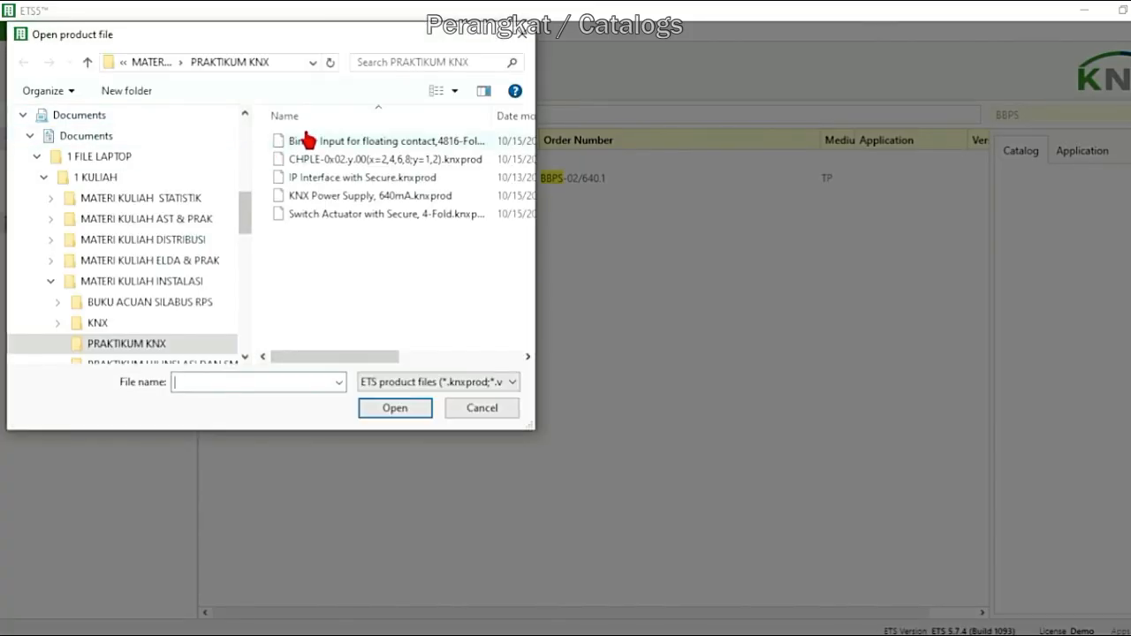
click(305, 147)
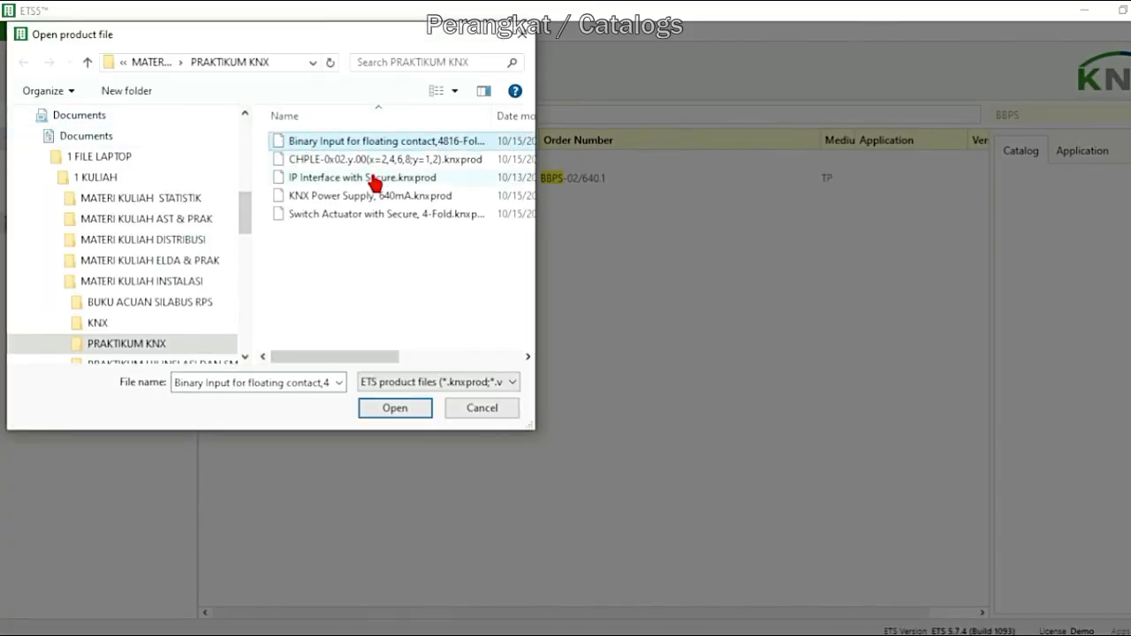
shift+click(363, 216)
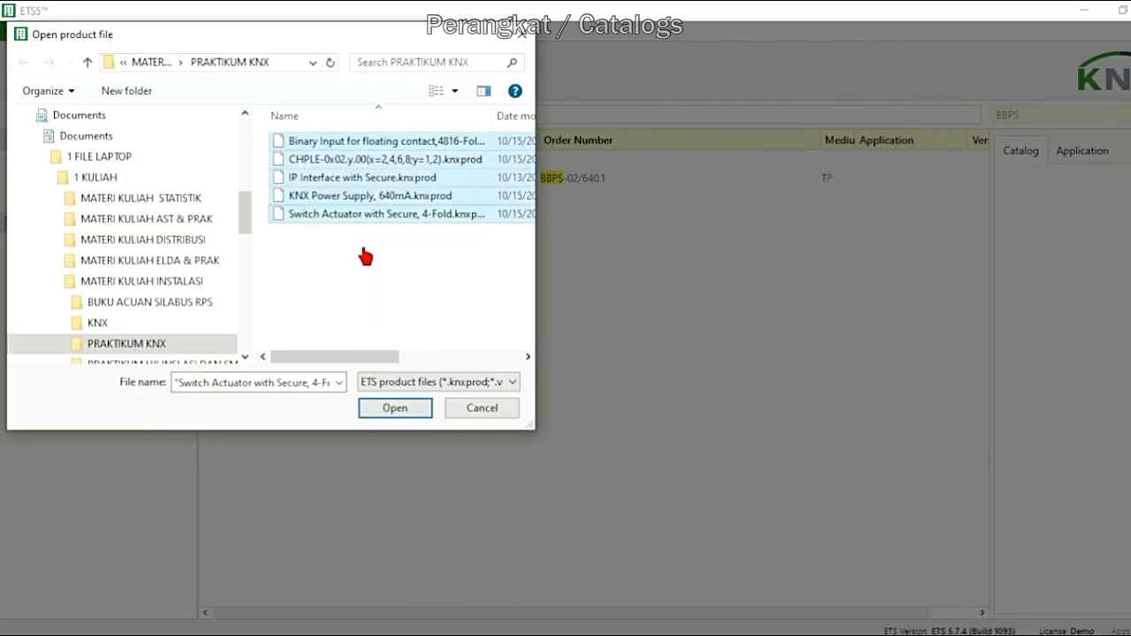
click(397, 411)
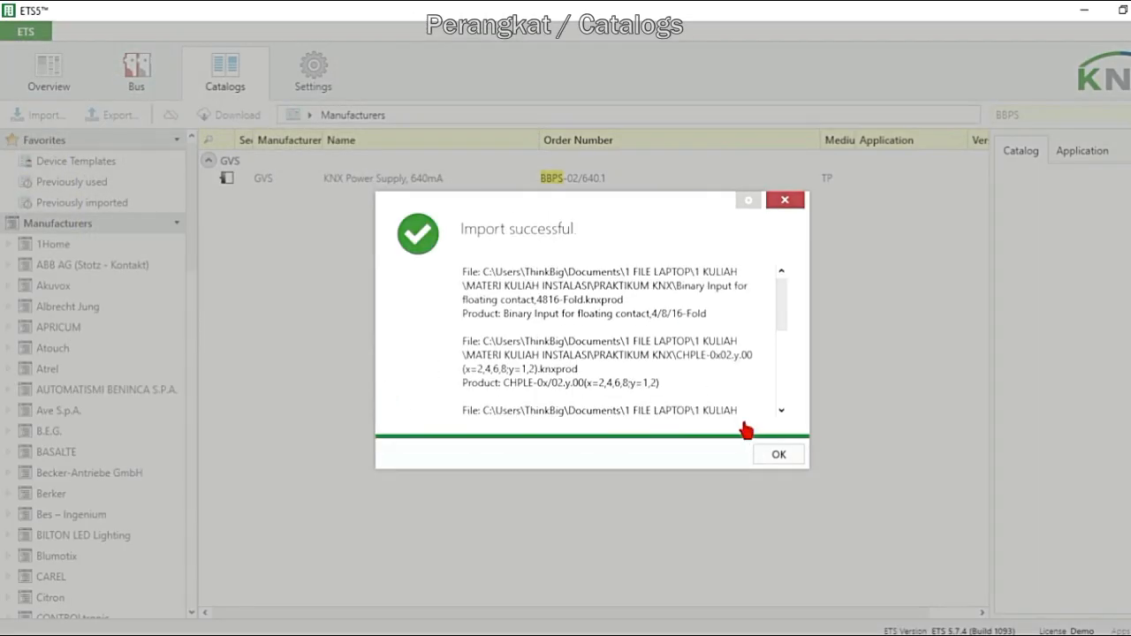
click(778, 456)
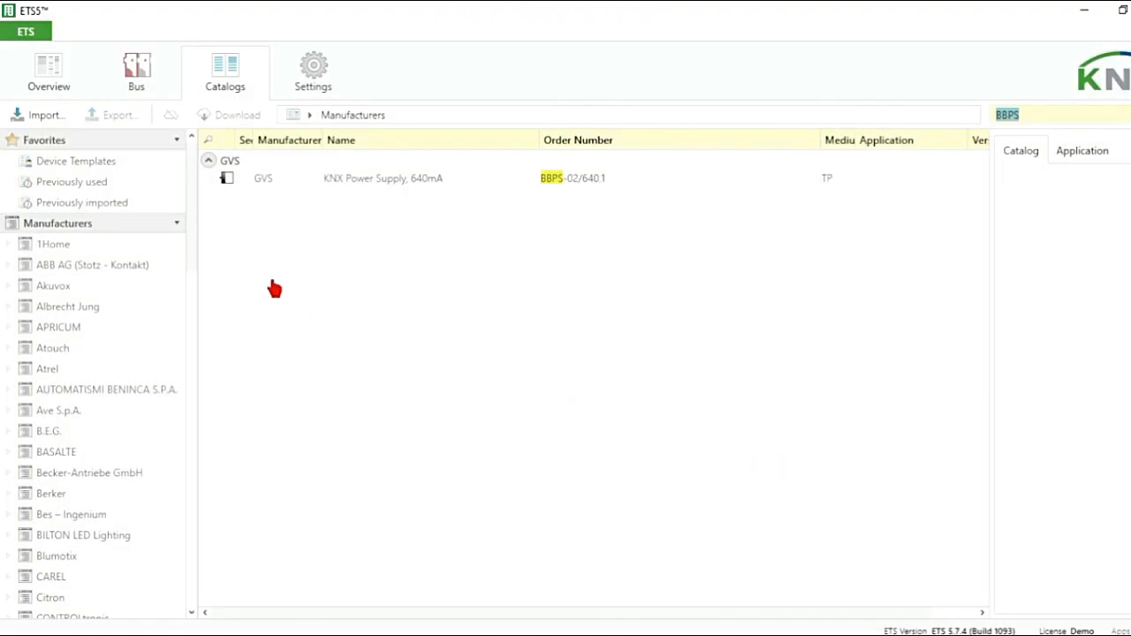
Create a new project named KASUS 1 with an IP backbone and three-level group addresses
click(53, 77)
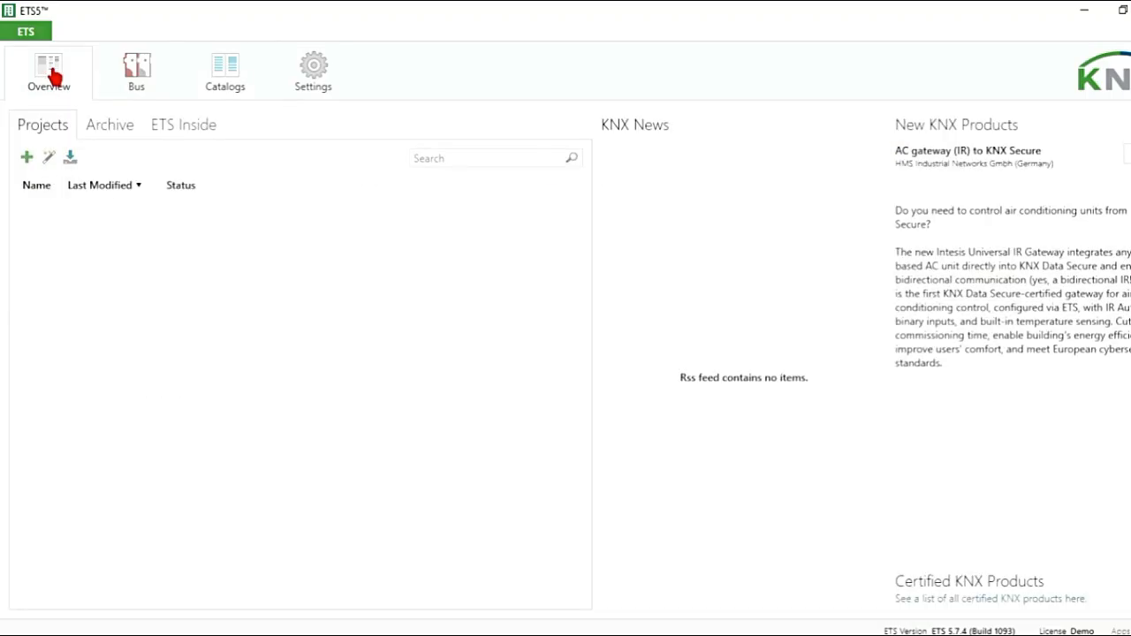
click(27, 159)
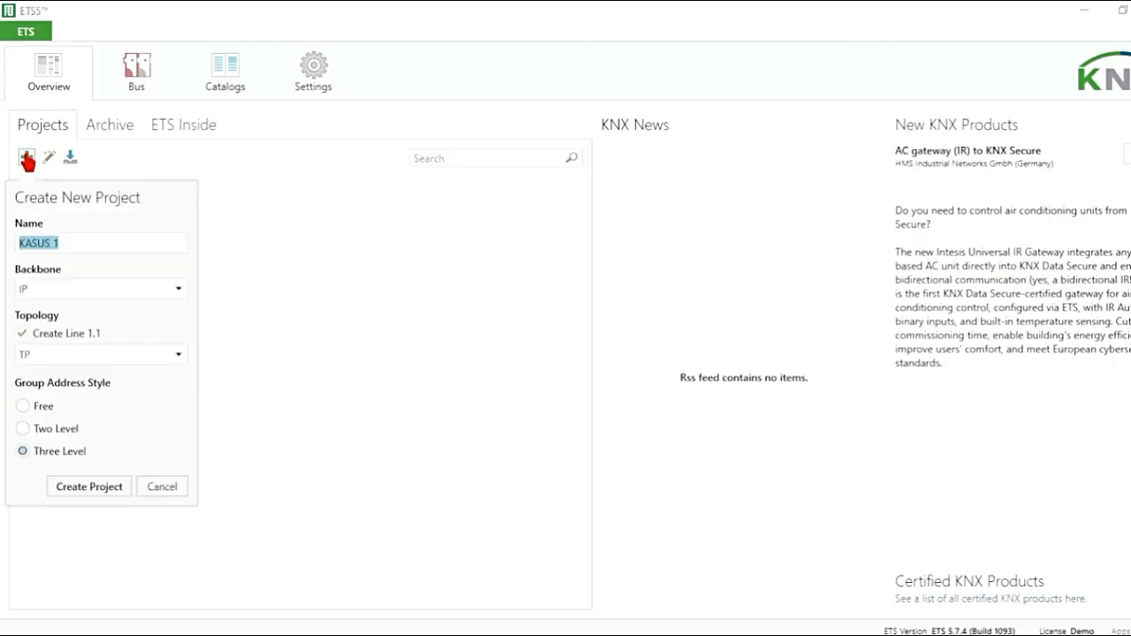
click(100, 242)
drag(100, 243, 5, 255)
click(89, 497)
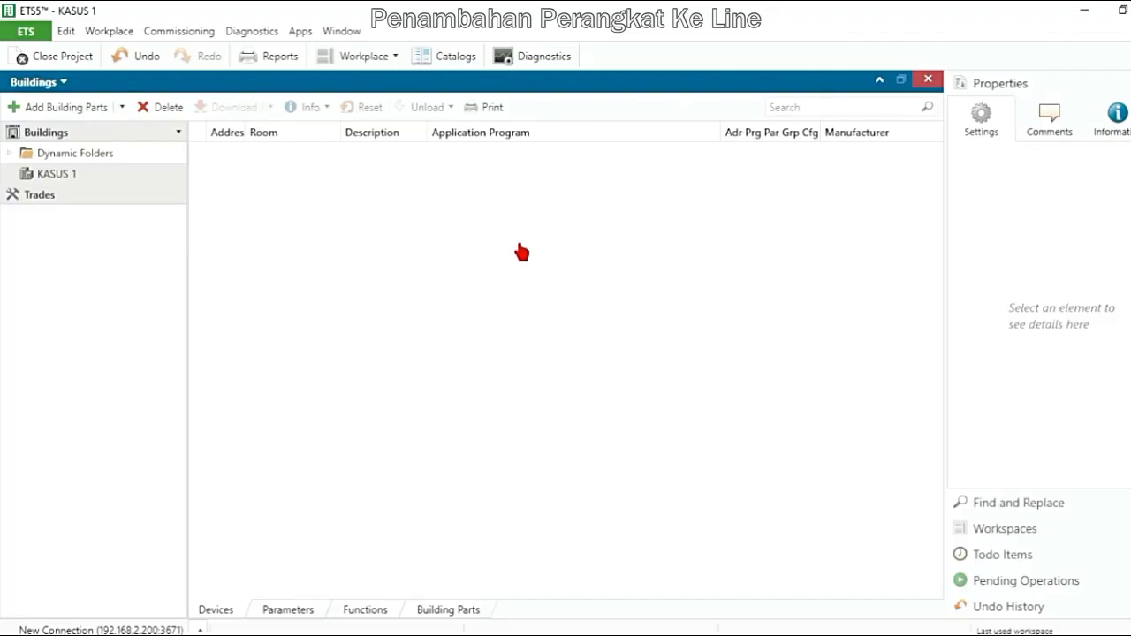
Open a new Topology panel in the project workspace
click(106, 33)
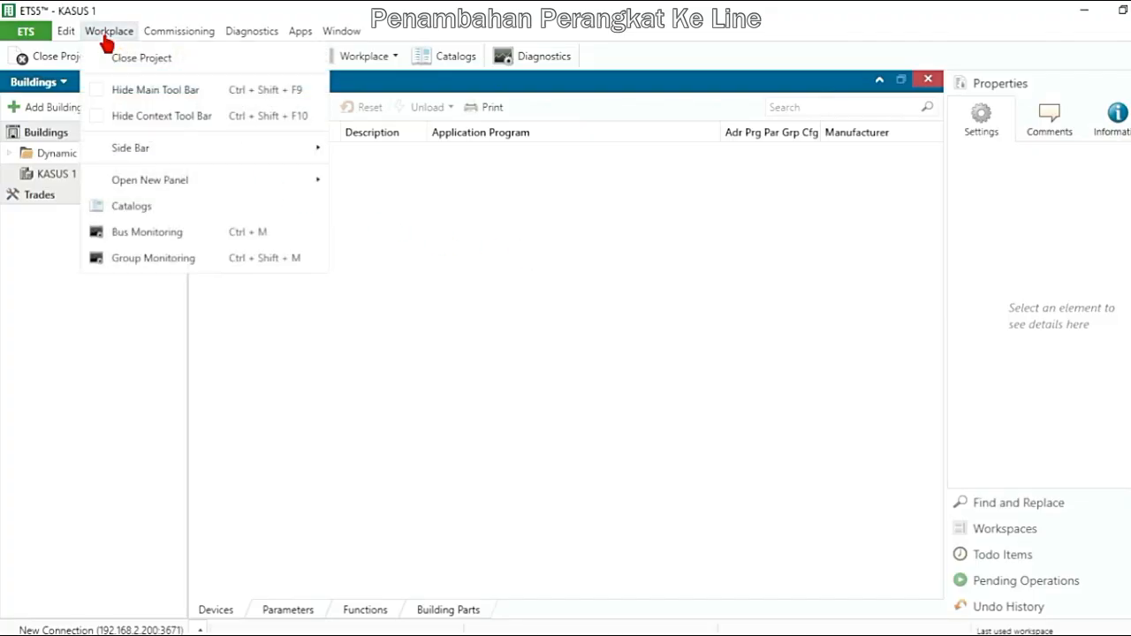
mouse_move(174, 189)
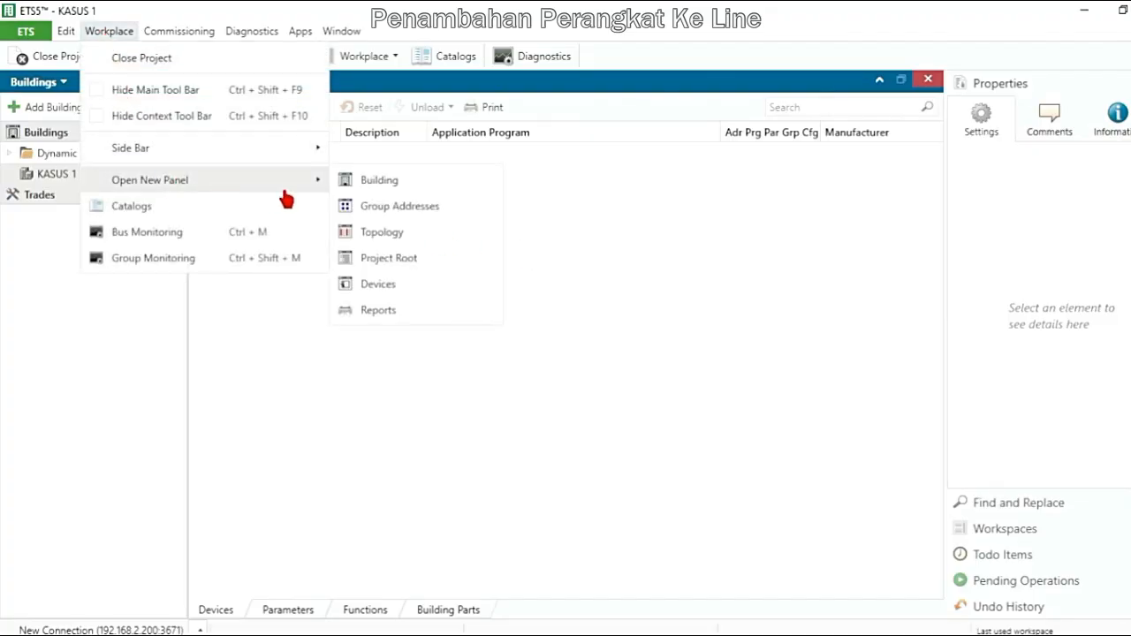
click(380, 234)
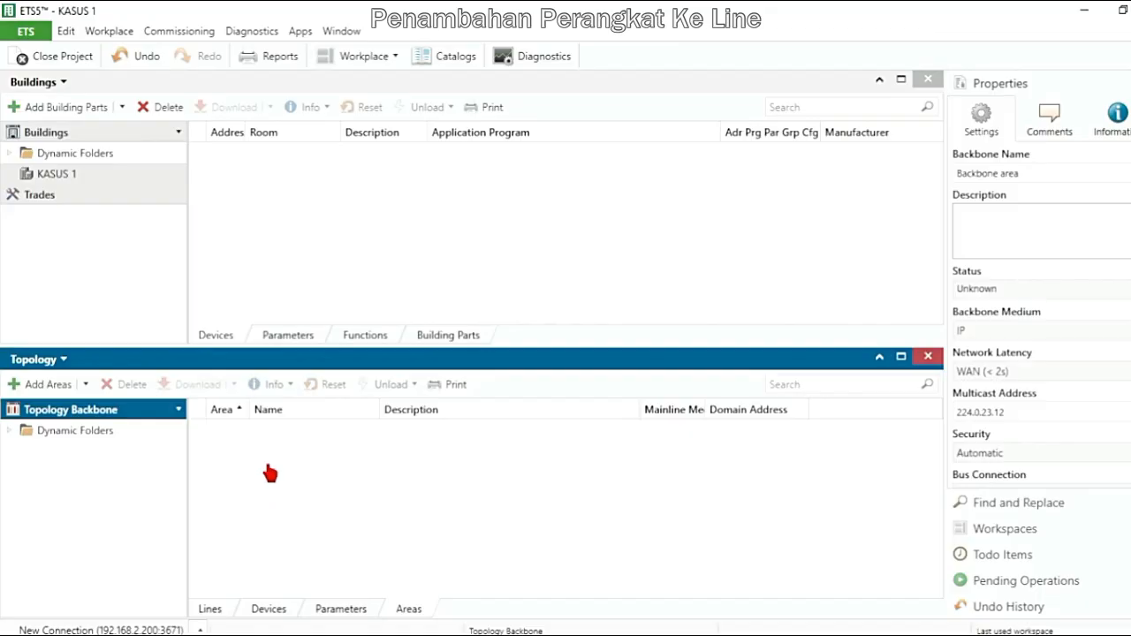
Add one TP area named BANGUNAN LAB to the topology backbone
click(50, 385)
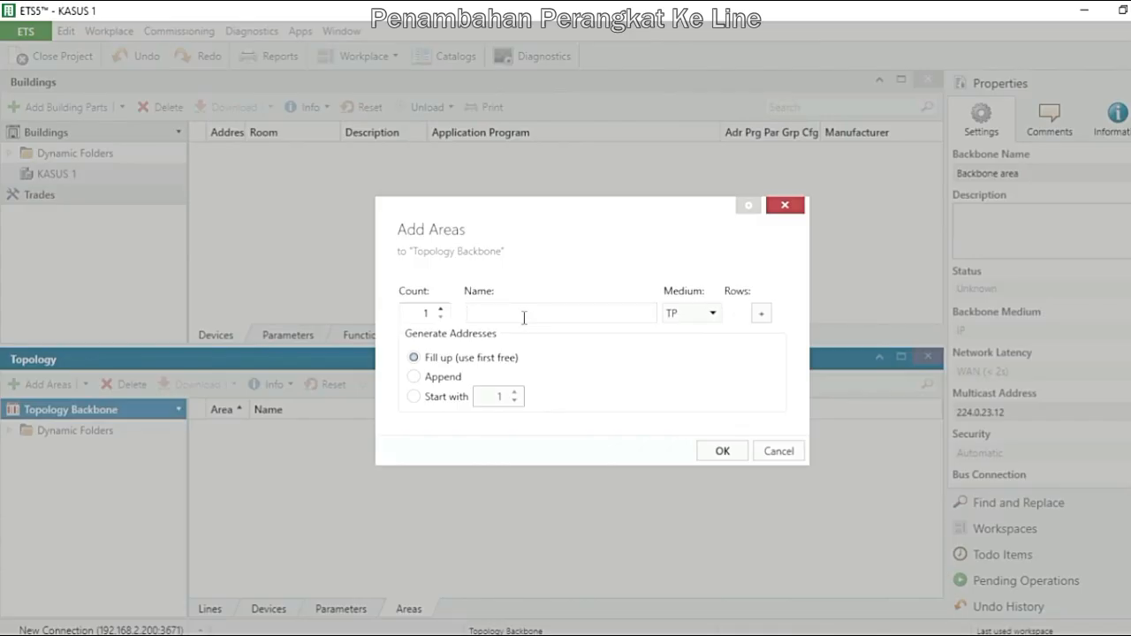
text(BANGUNAN LAB)
click(721, 451)
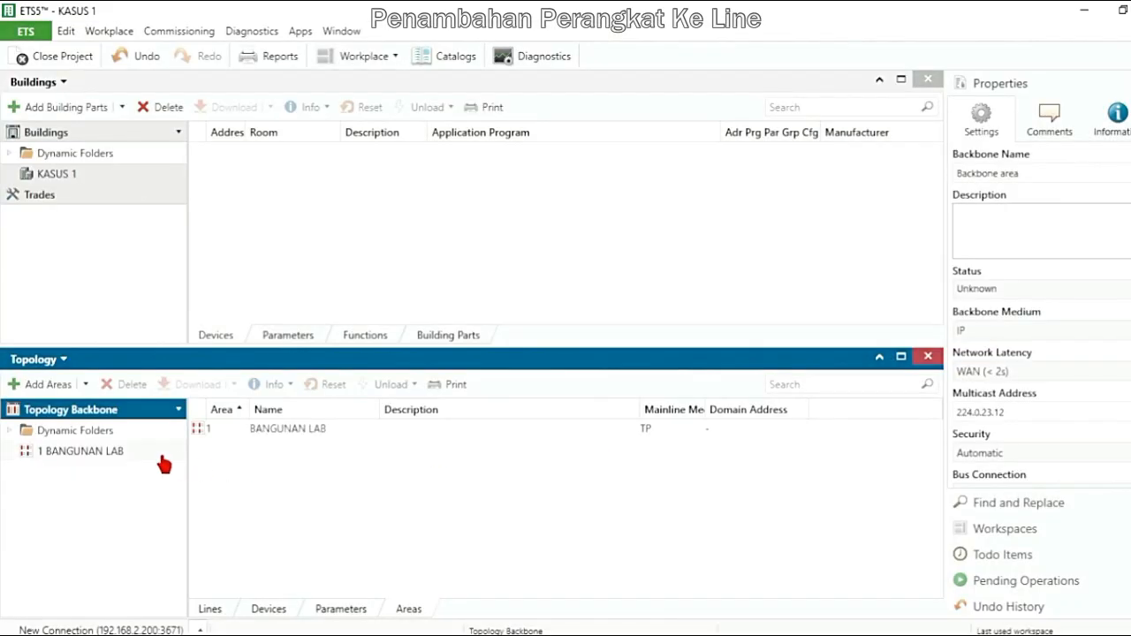
Add a TP line named RUANG INSTALASI to the BANGUNAN LAB area and select it in the expanded area
click(124, 453)
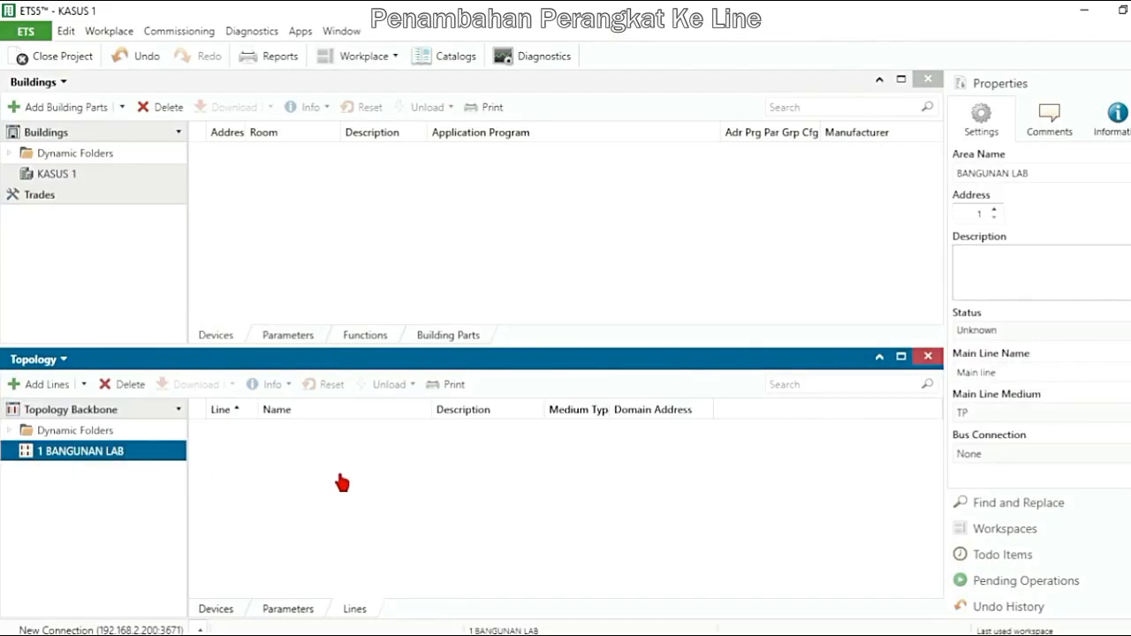
click(55, 386)
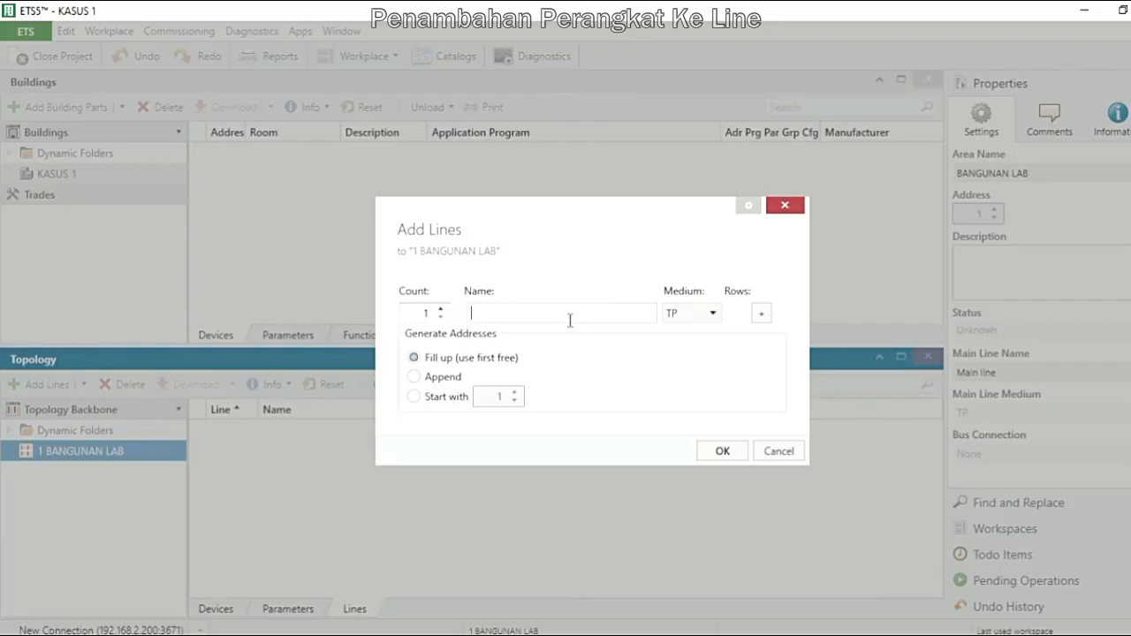
text(RUANG INSTALASI)
key(Return)
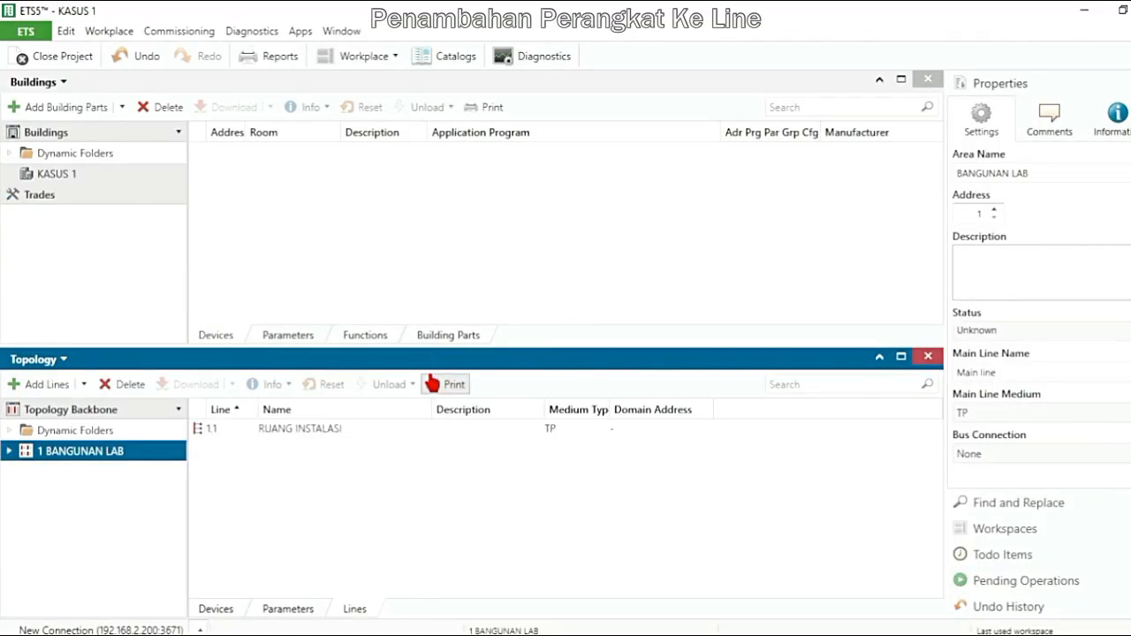
click(10, 452)
click(58, 475)
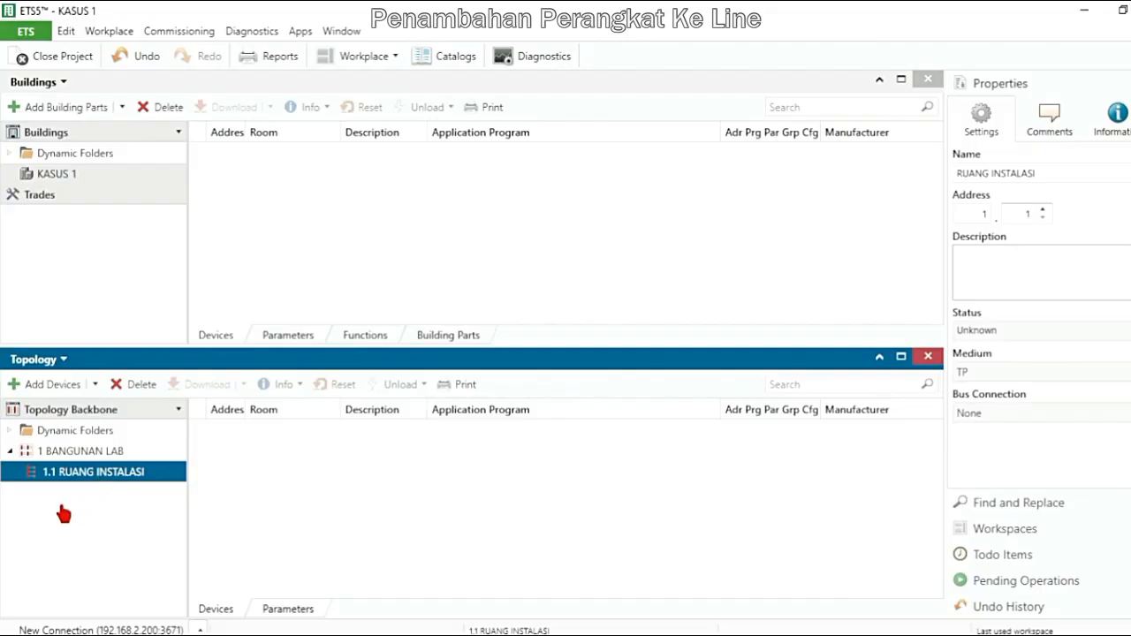
Add a second TP line named RUANG KONTROL to the BANGUNAN LAB area
click(53, 452)
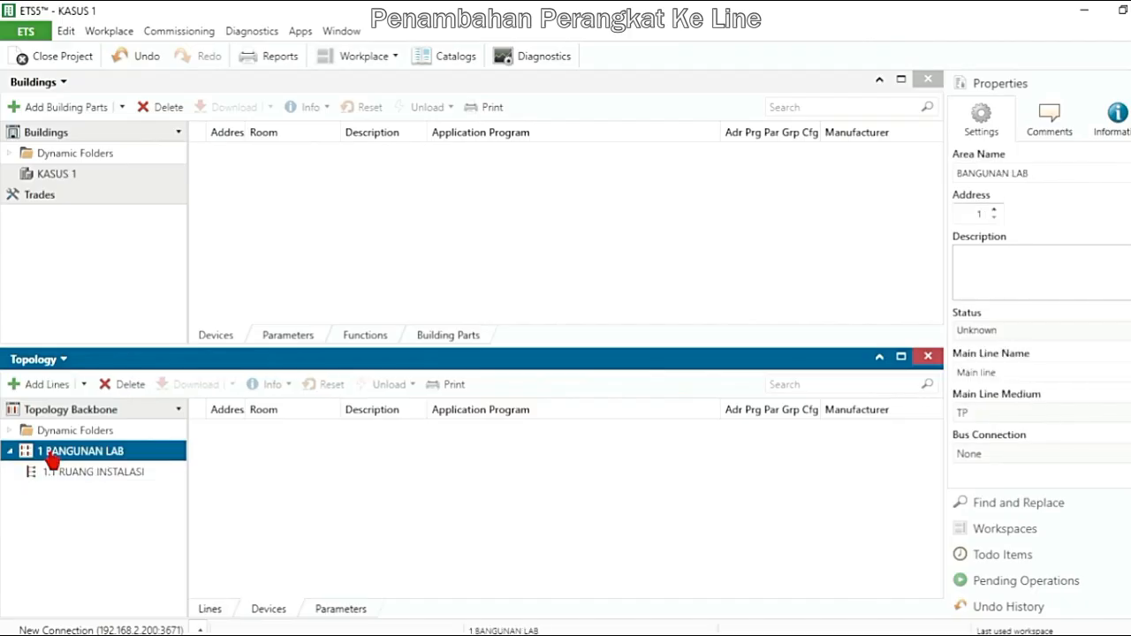
click(46, 386)
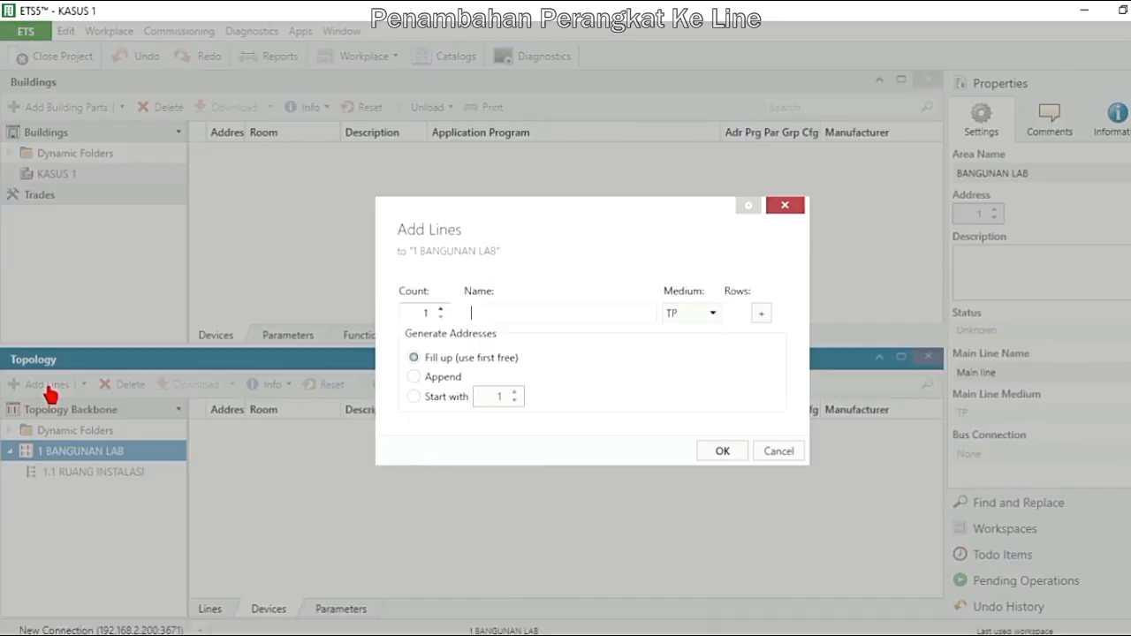
click(502, 318)
text(RUANG KONTROL)
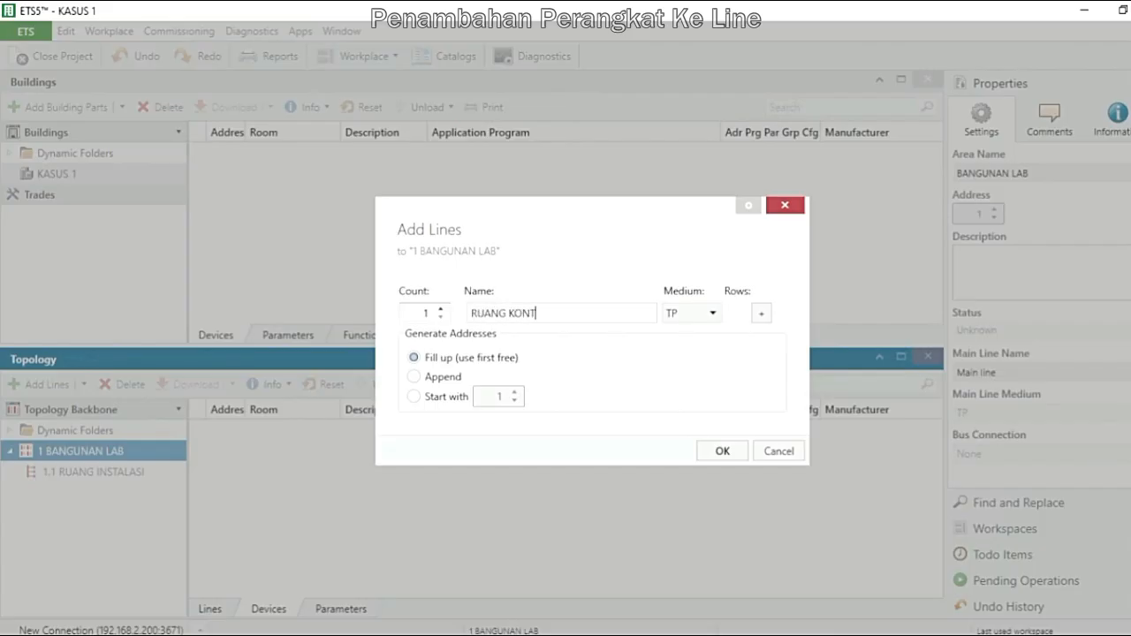
click(721, 450)
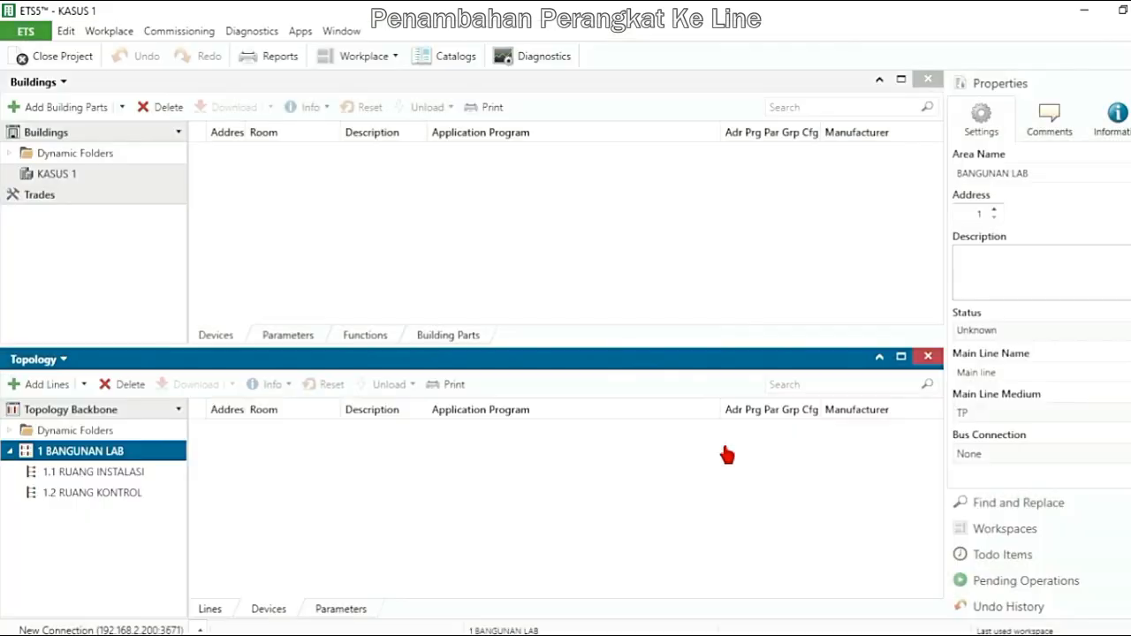
click(120, 482)
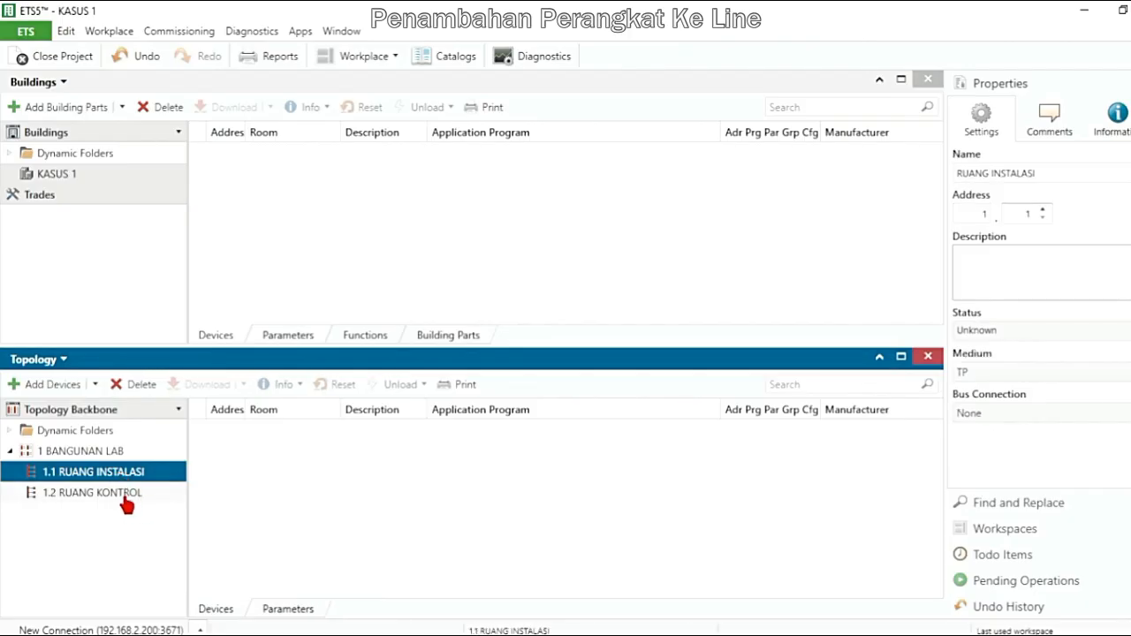
click(124, 494)
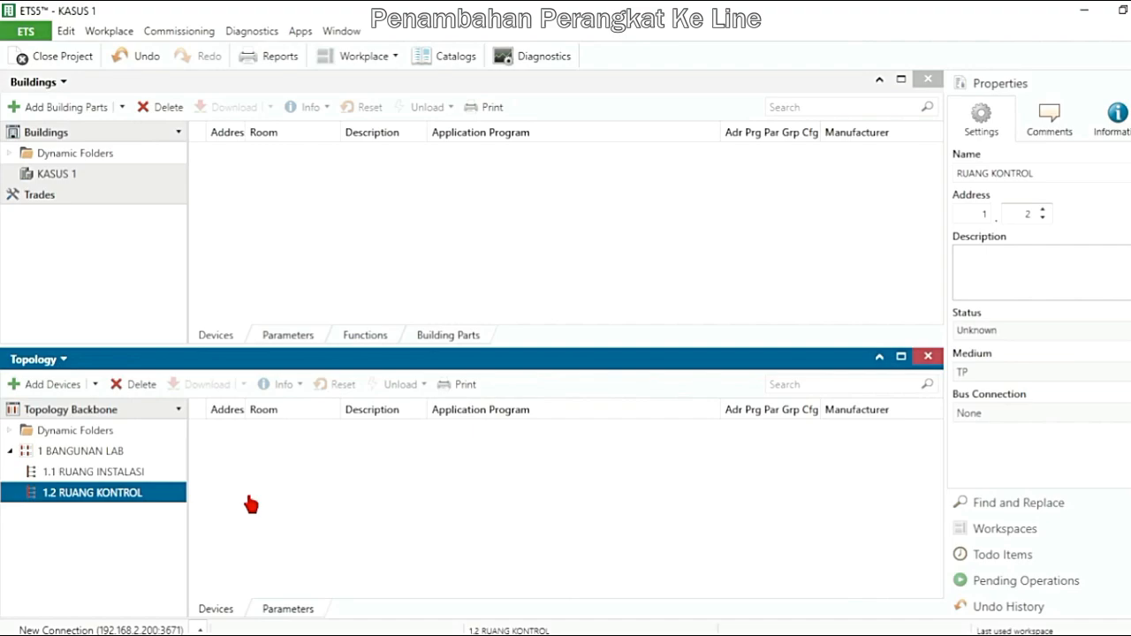
click(115, 471)
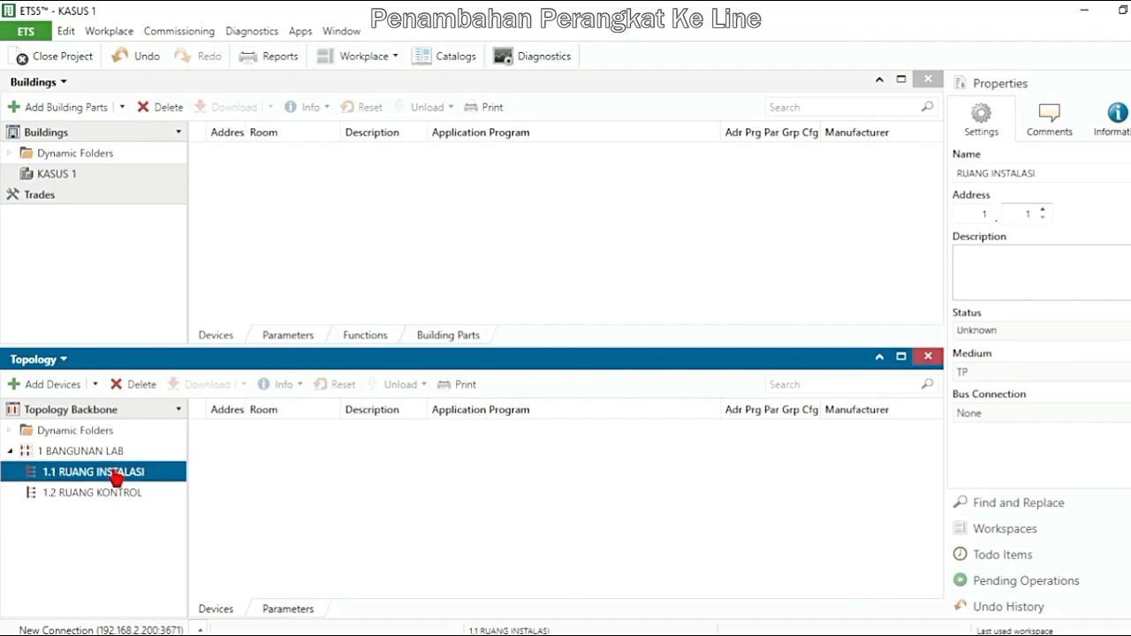
click(104, 497)
click(109, 475)
click(97, 501)
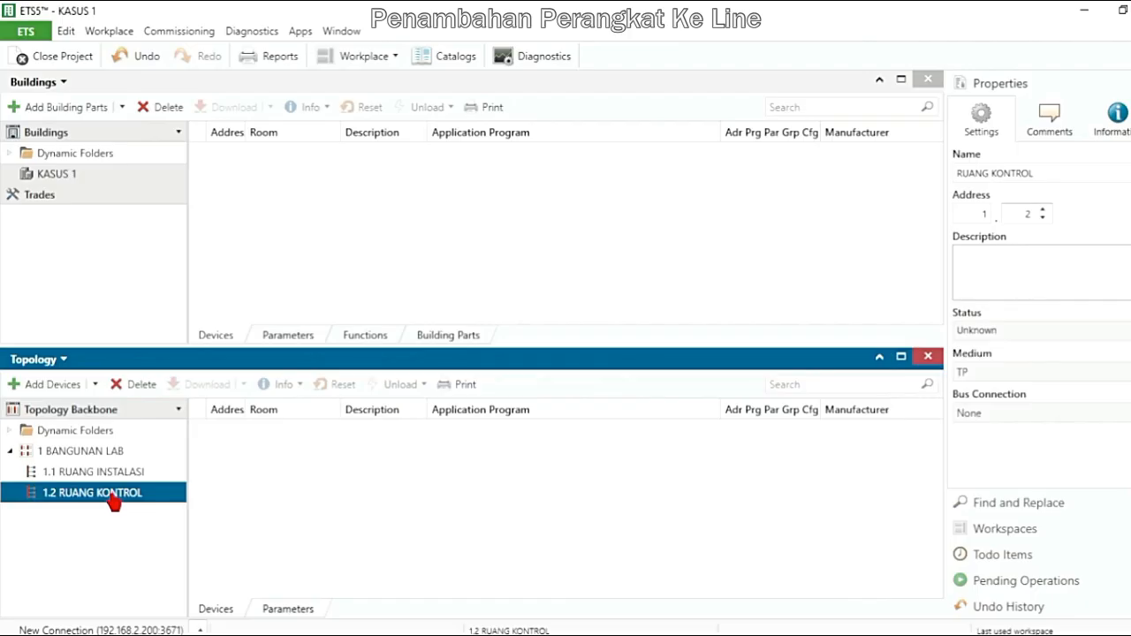
Open the device catalog for adding devices to line 1.1 RUANG INSTALASI, and close the Buildings panel
click(124, 477)
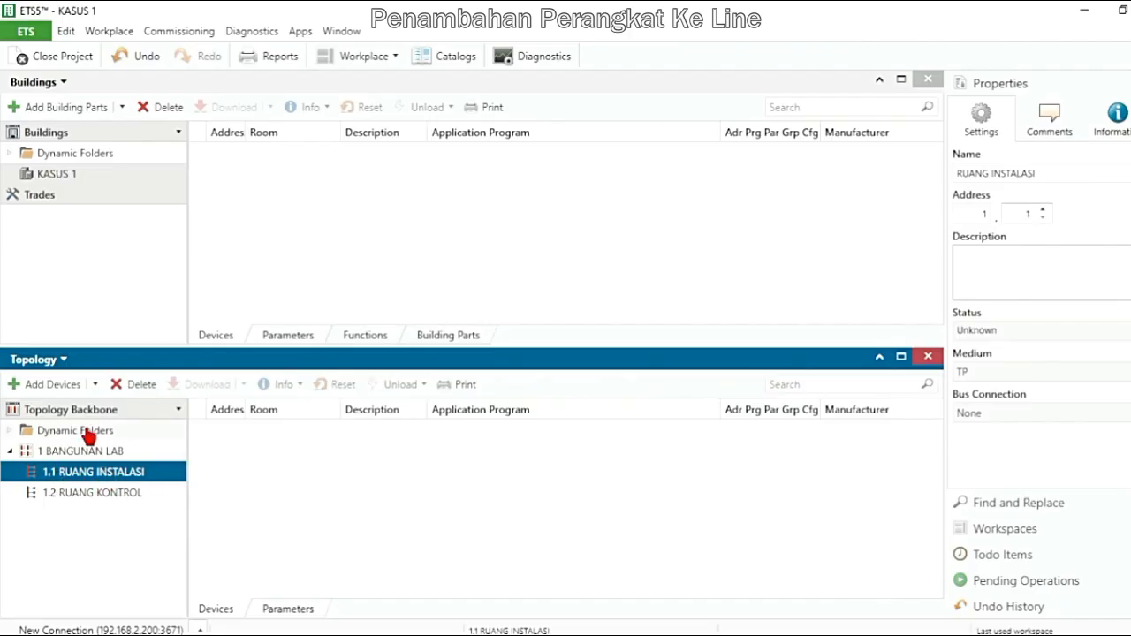
click(60, 389)
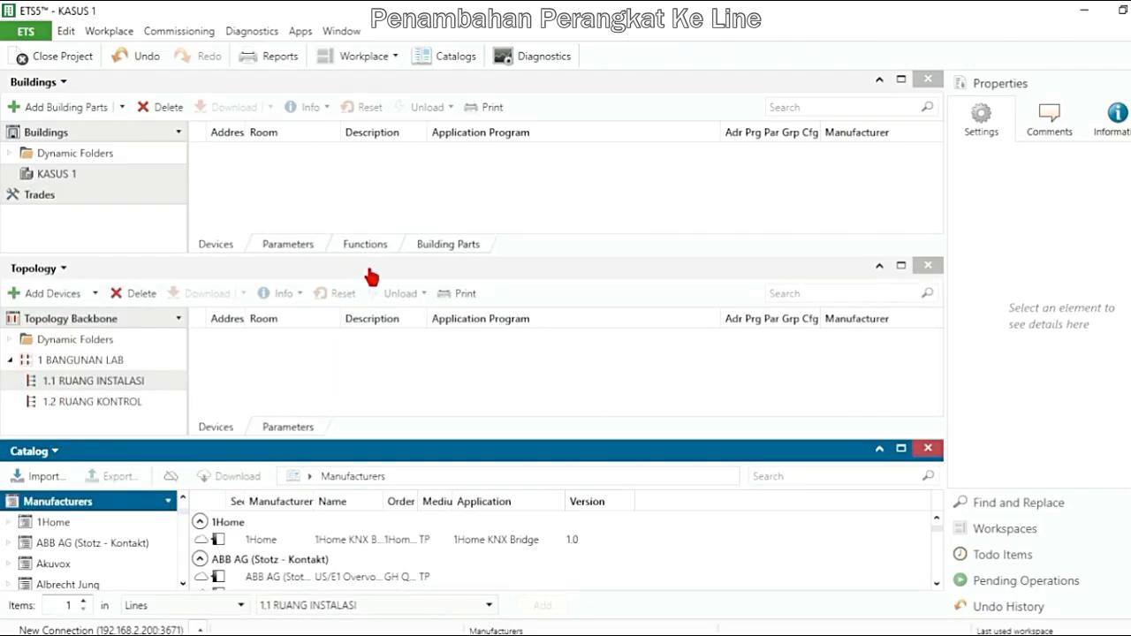
click(931, 86)
click(927, 80)
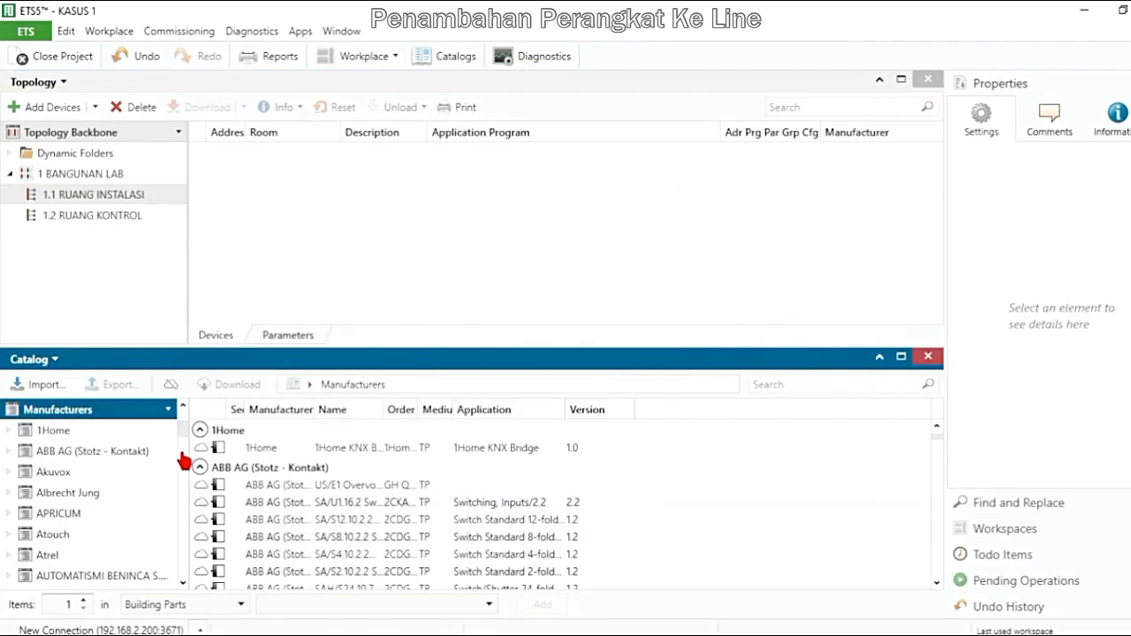
Show the previously imported products in the device catalog
scroll(184, 455, down, 3)
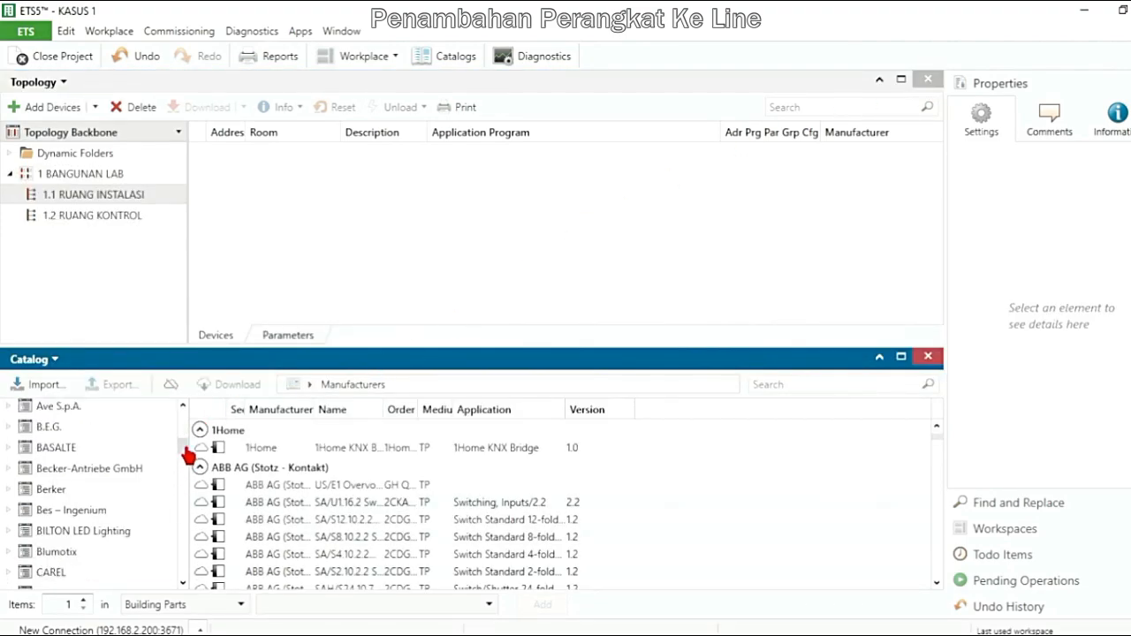
scroll(189, 436, up, 3)
scroll(187, 431, up, 1)
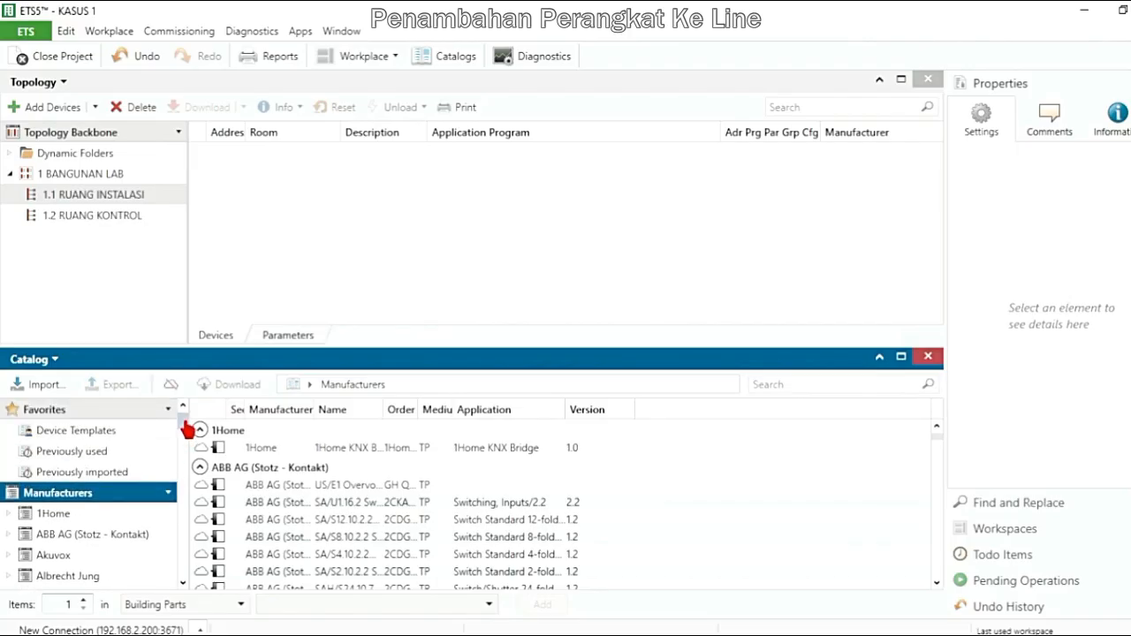
click(116, 472)
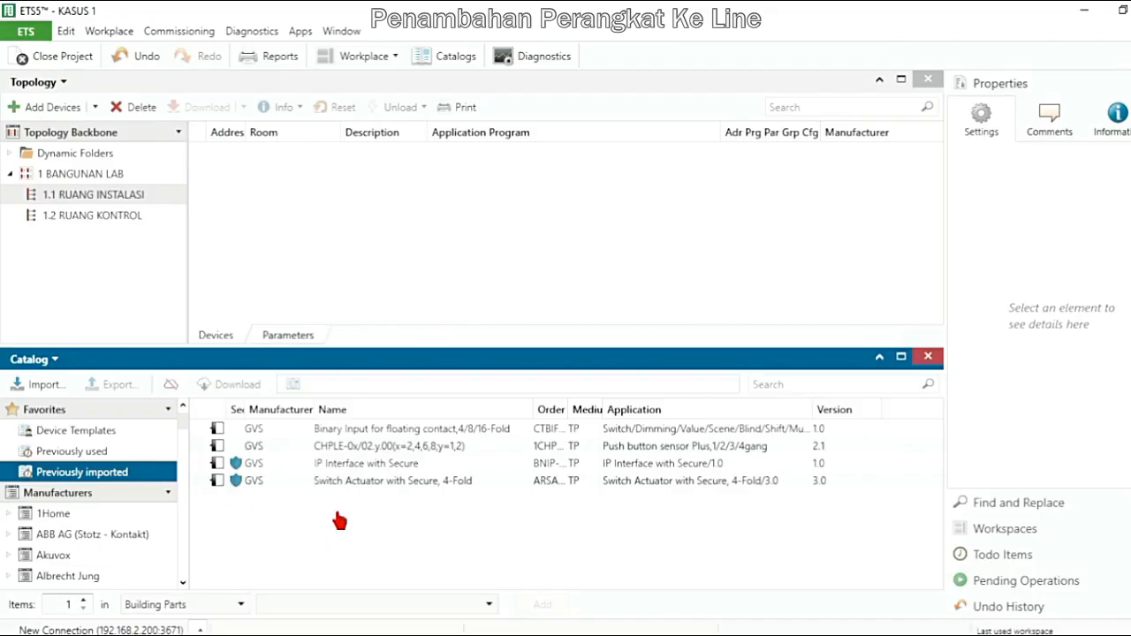
Add the GVS binary input, CHPLE push button sensor and 4-fold secure switch actuator to line 1.1 RUANG INSTALASI, without setting a project password
click(389, 430)
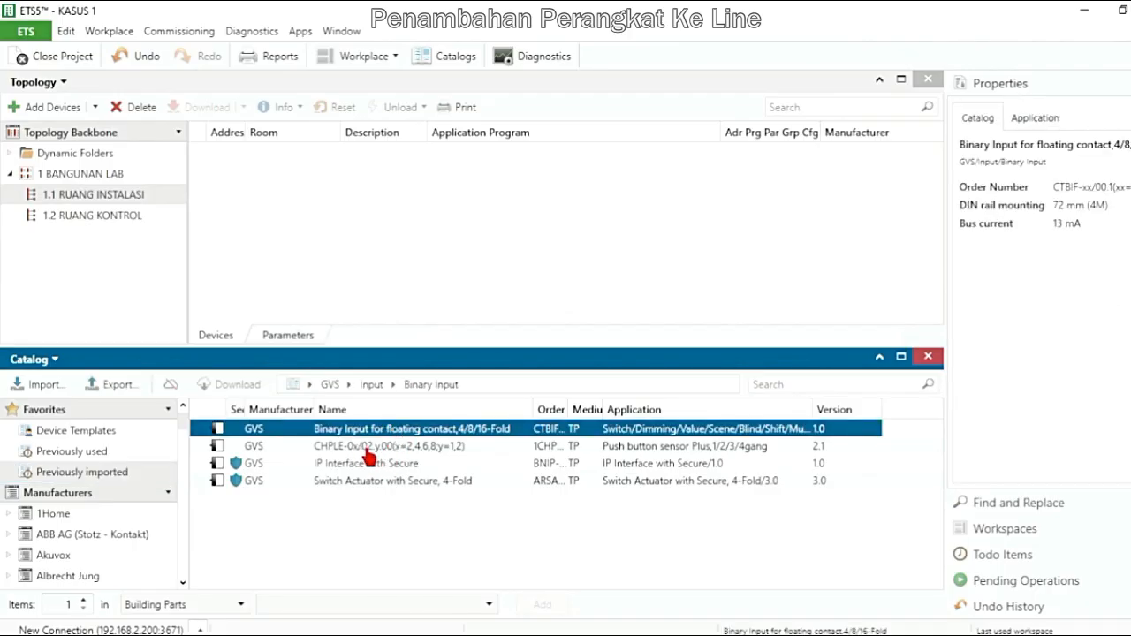
shift+click(344, 449)
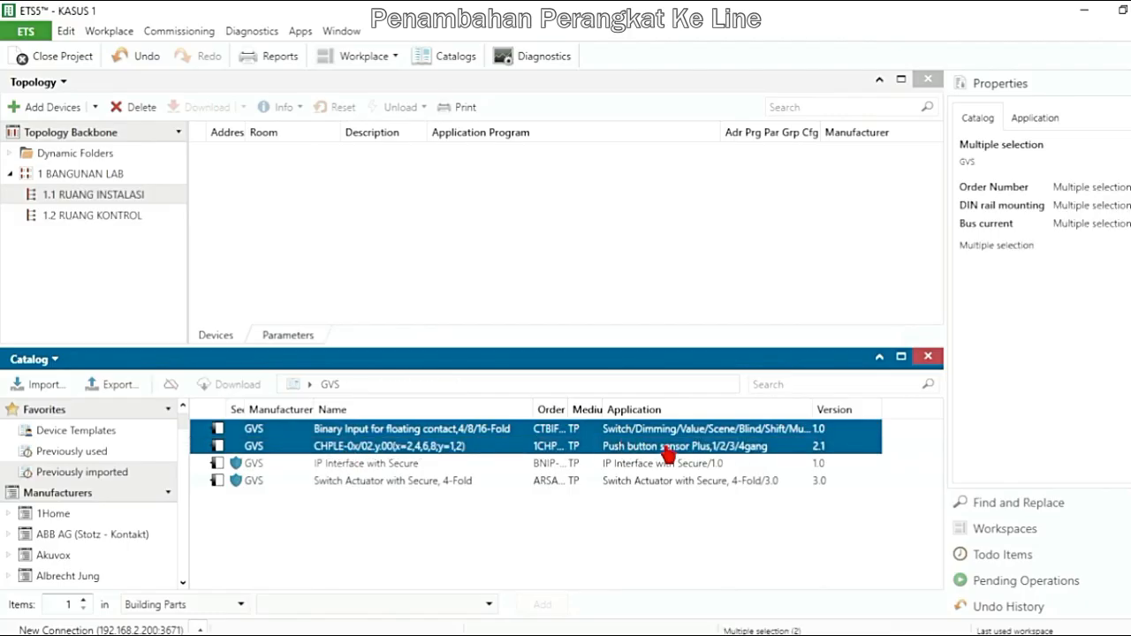
ctrl+click(369, 482)
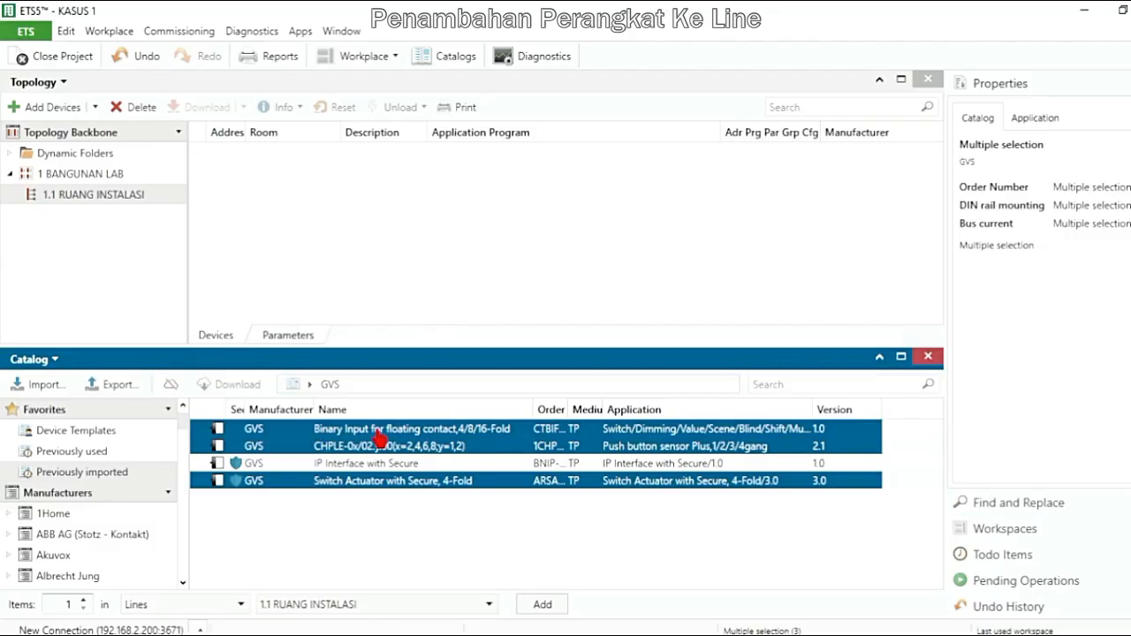
drag(378, 436, 338, 367)
drag(283, 198, 252, 159)
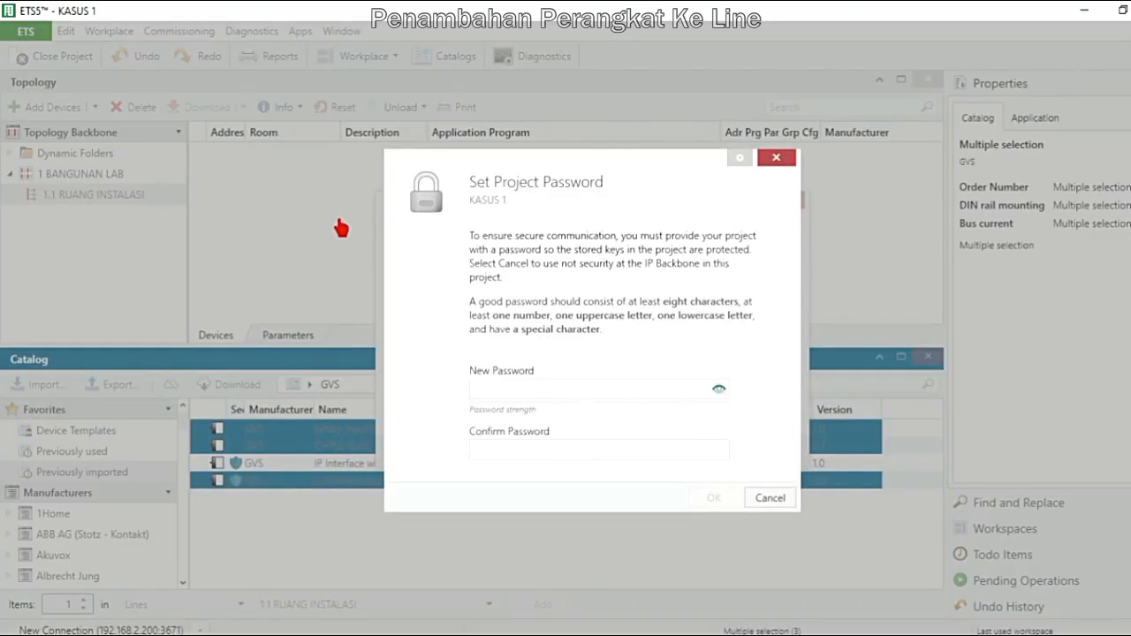
click(770, 499)
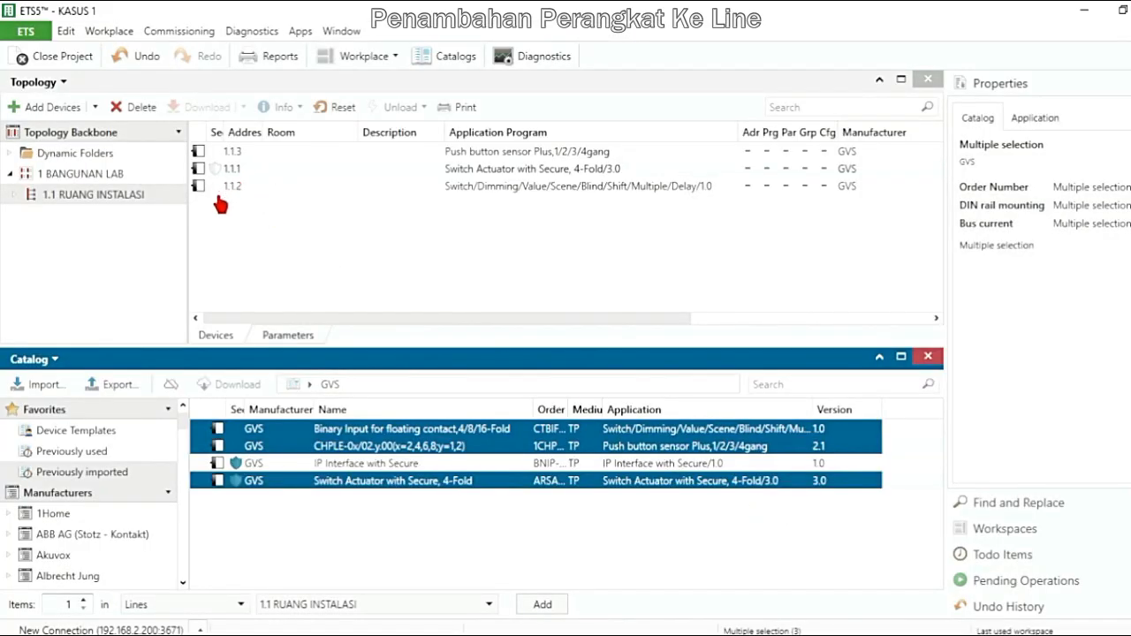
Examine the individual address and application program of each of the three devices in line 1.1 RUANG INSTALASI
click(232, 186)
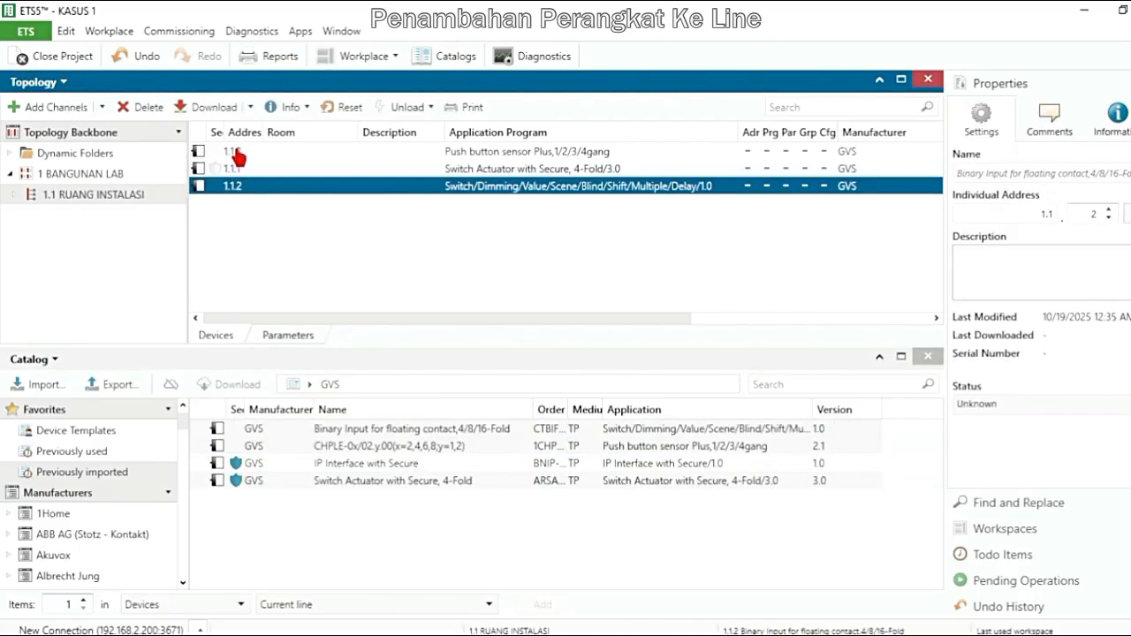
click(239, 152)
click(236, 172)
click(232, 189)
click(238, 154)
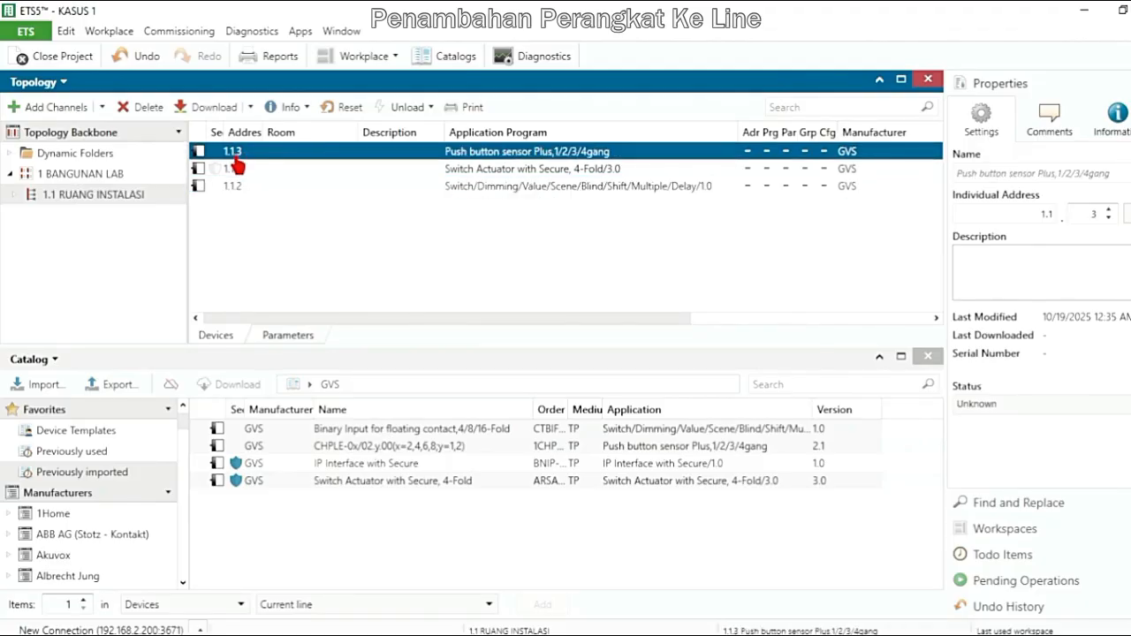
click(311, 172)
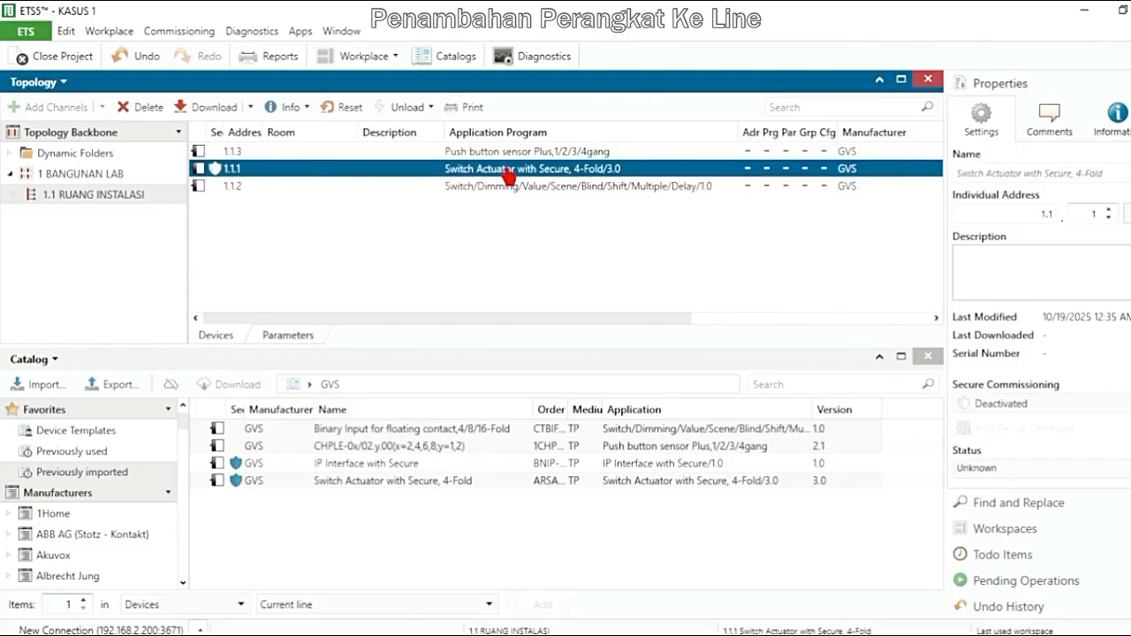
click(355, 191)
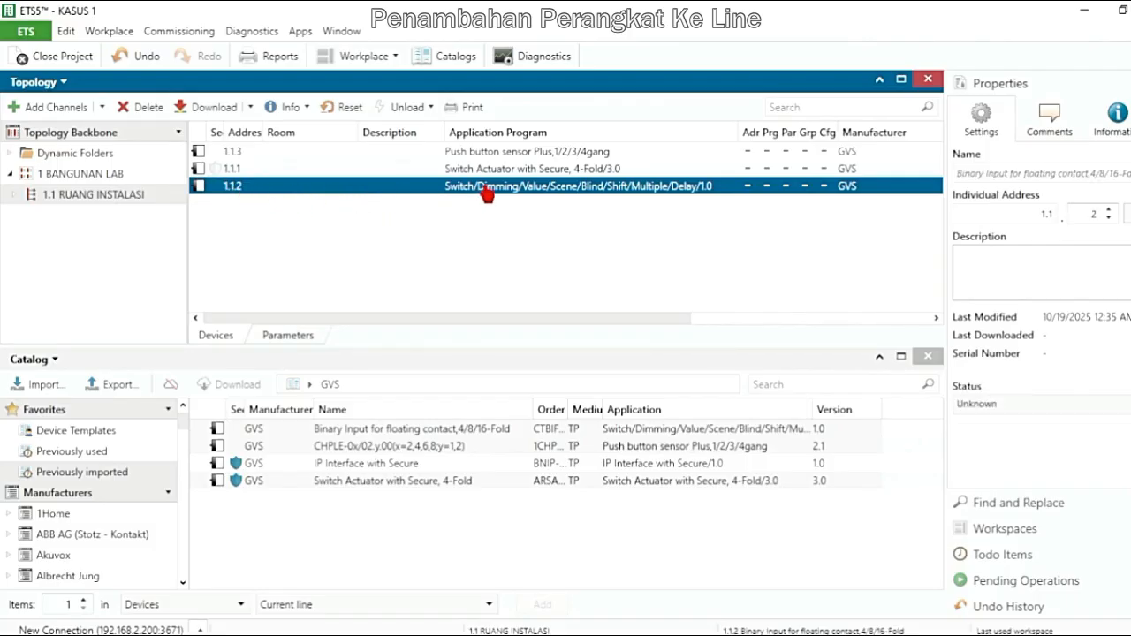
click(247, 156)
click(237, 170)
click(236, 187)
click(252, 170)
click(251, 154)
click(250, 170)
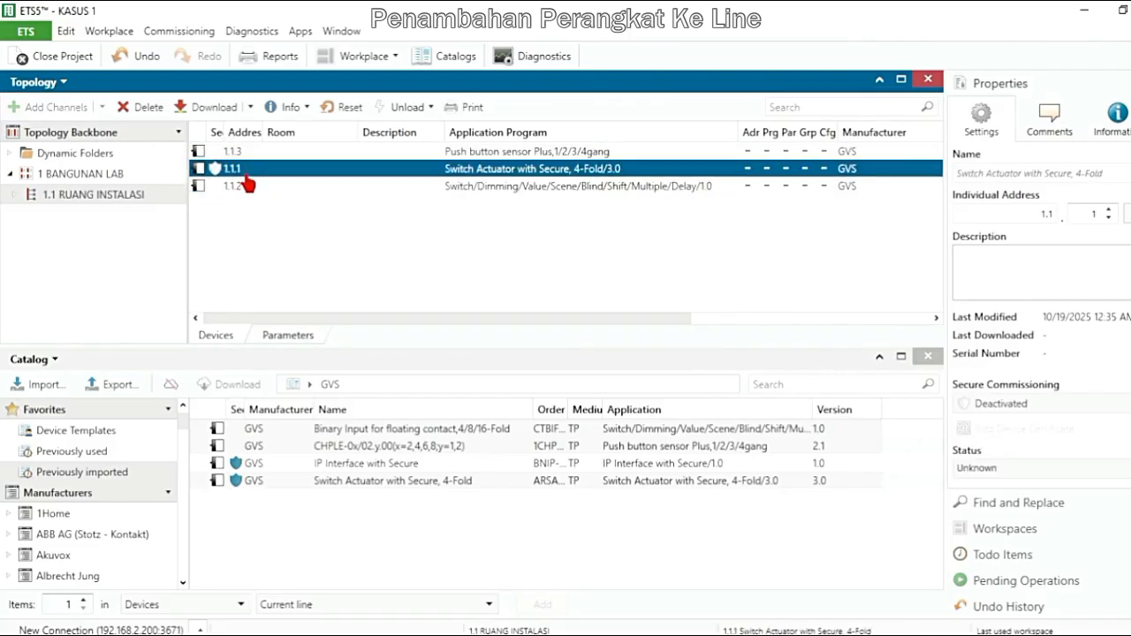
click(250, 186)
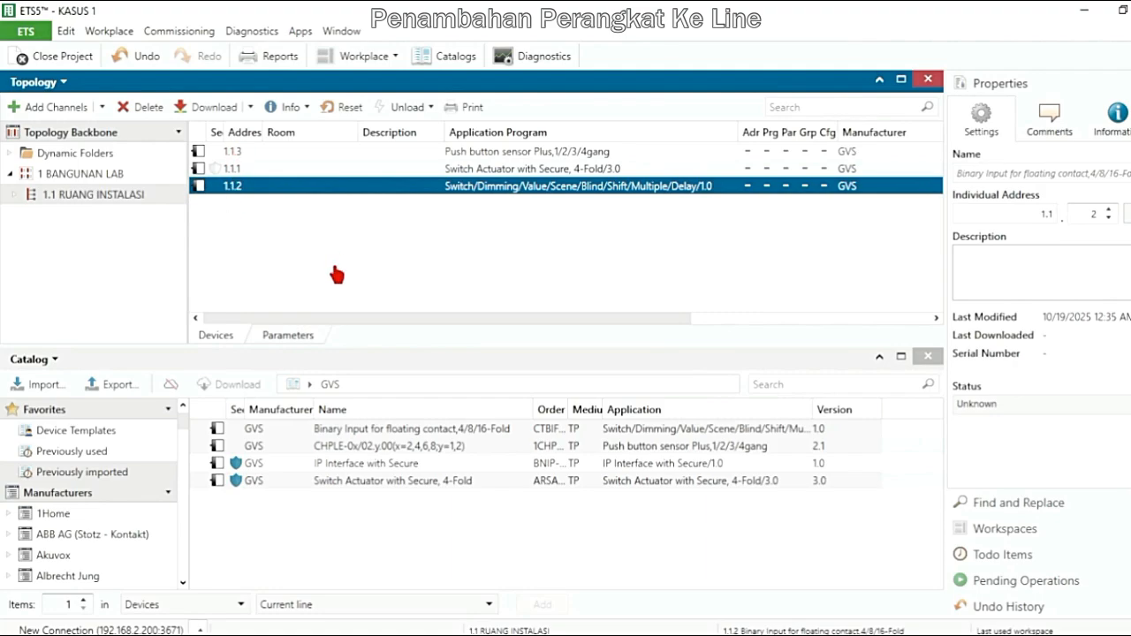
Close the Topology and Catalog panels and open a Building panel
click(929, 81)
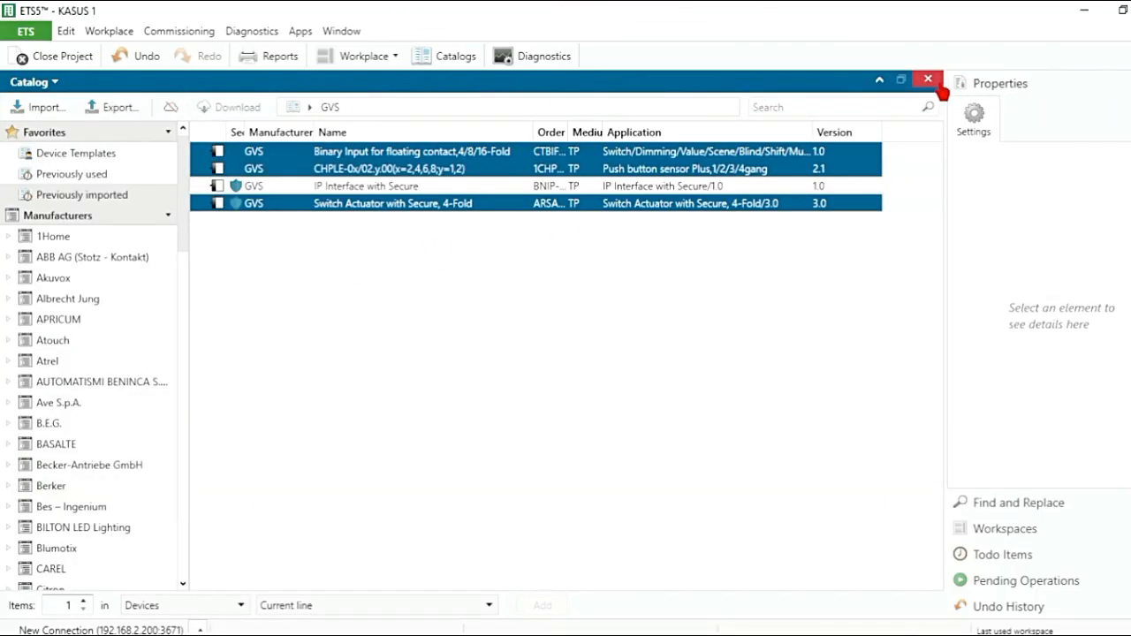
click(928, 80)
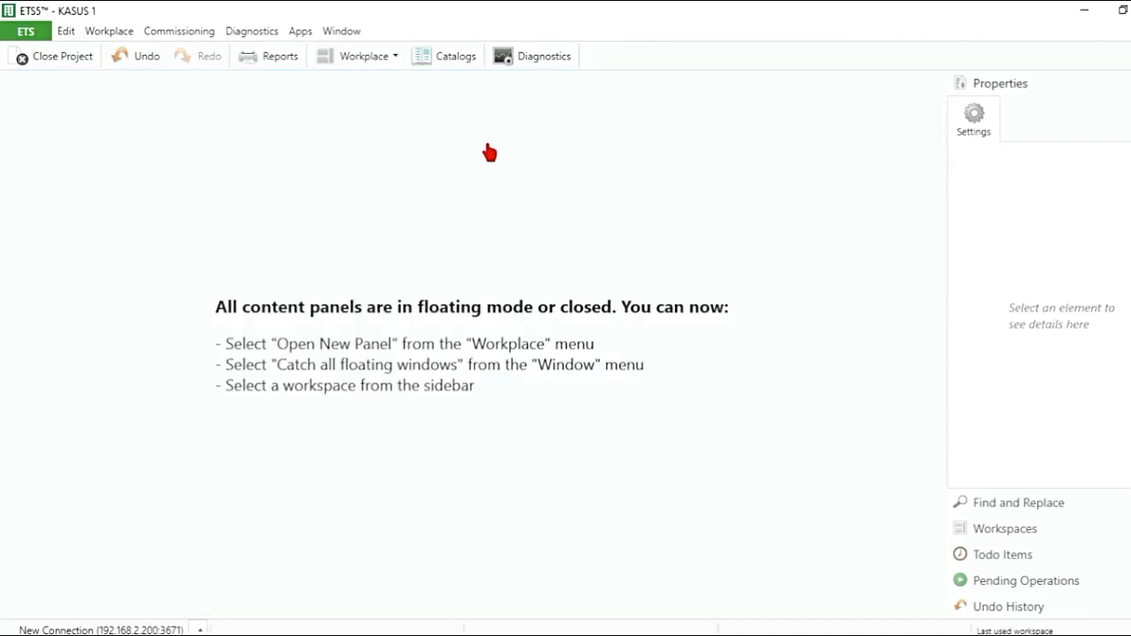
click(115, 33)
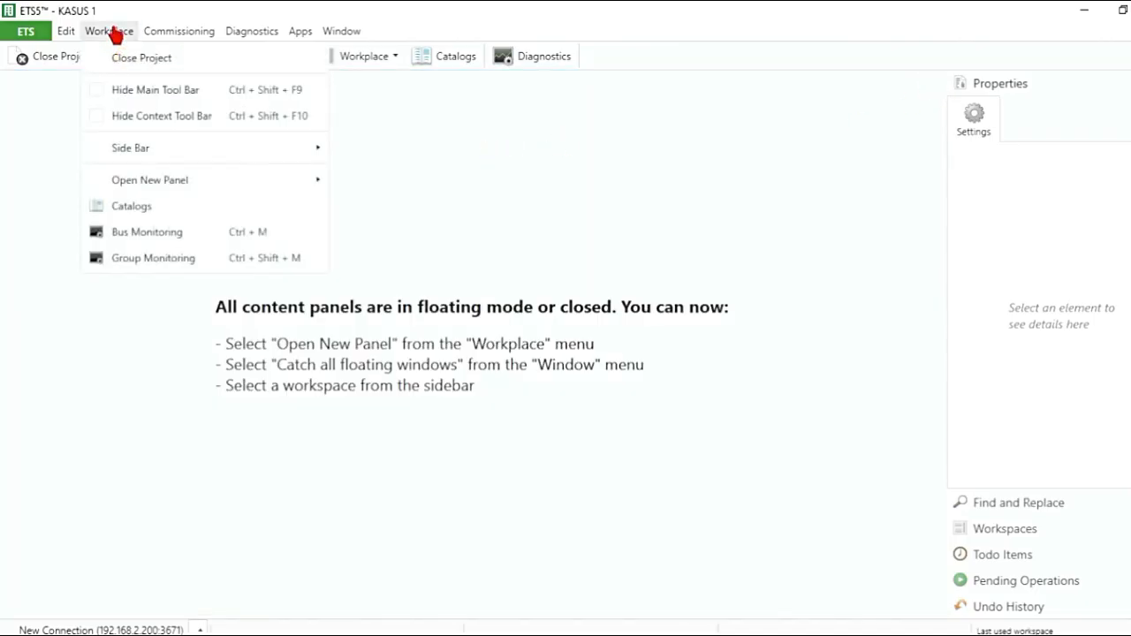
mouse_move(148, 186)
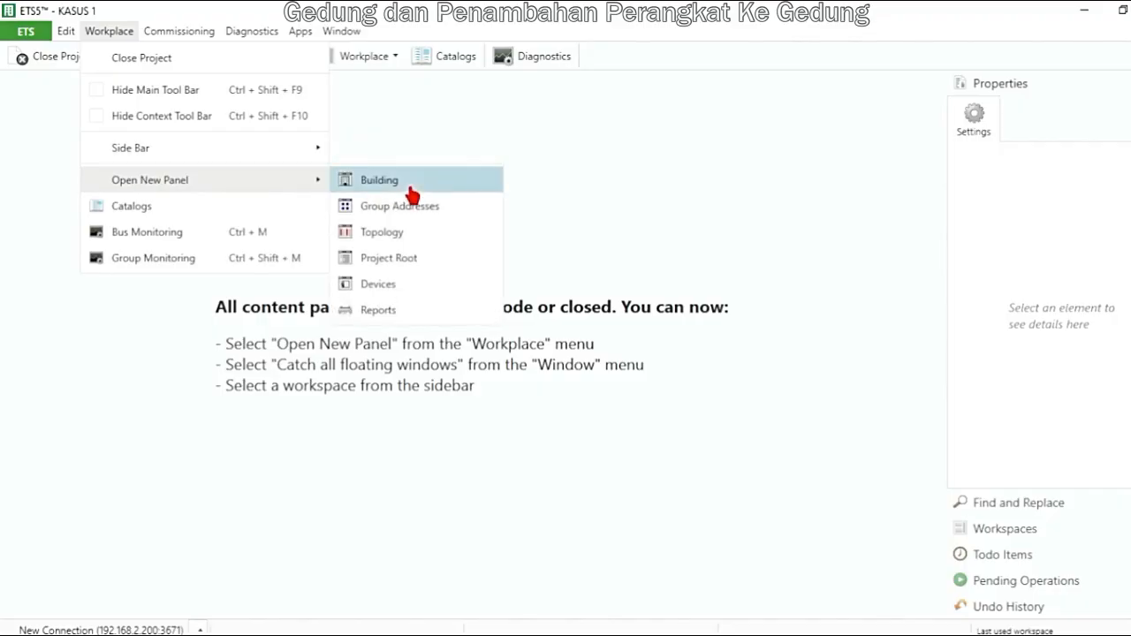
click(380, 180)
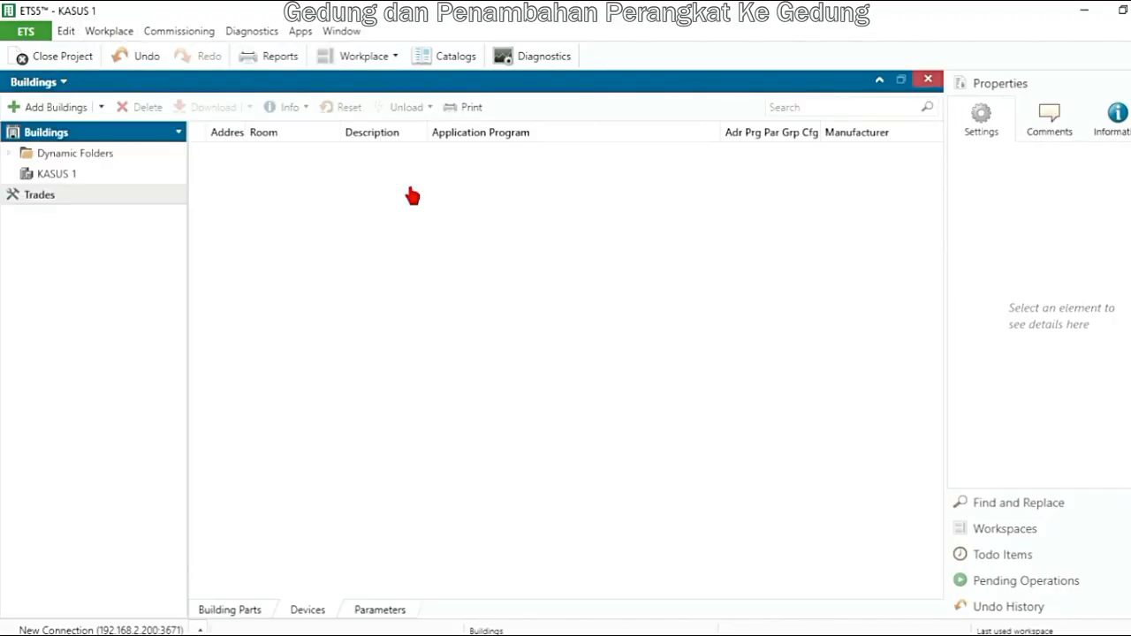
Add one building part named SEKOLAH to KASUS 1
click(91, 181)
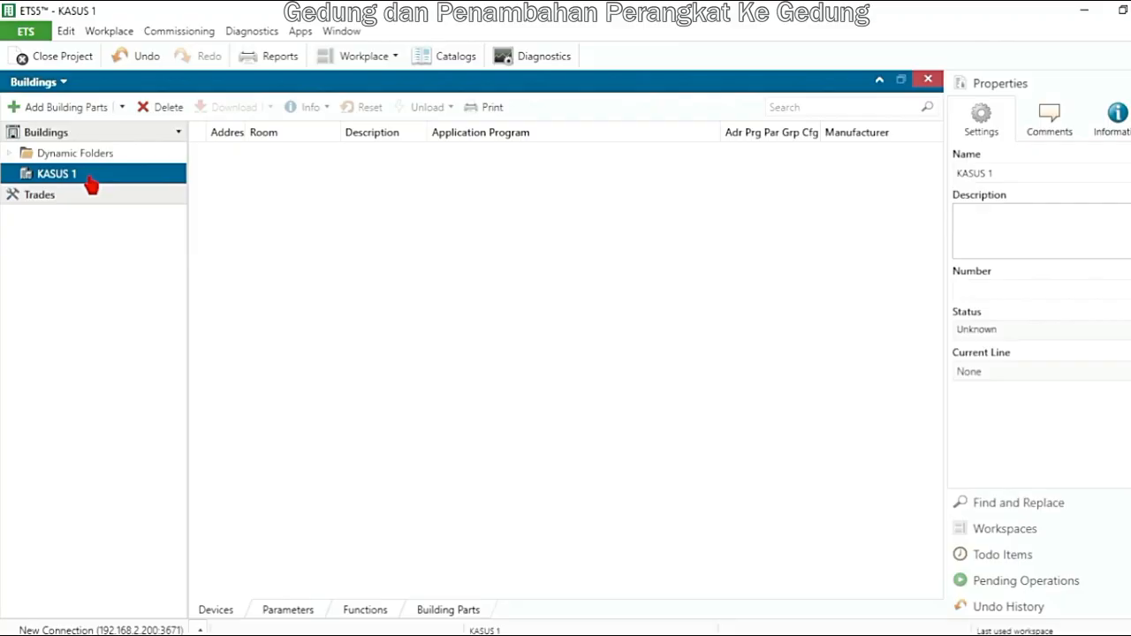
click(74, 108)
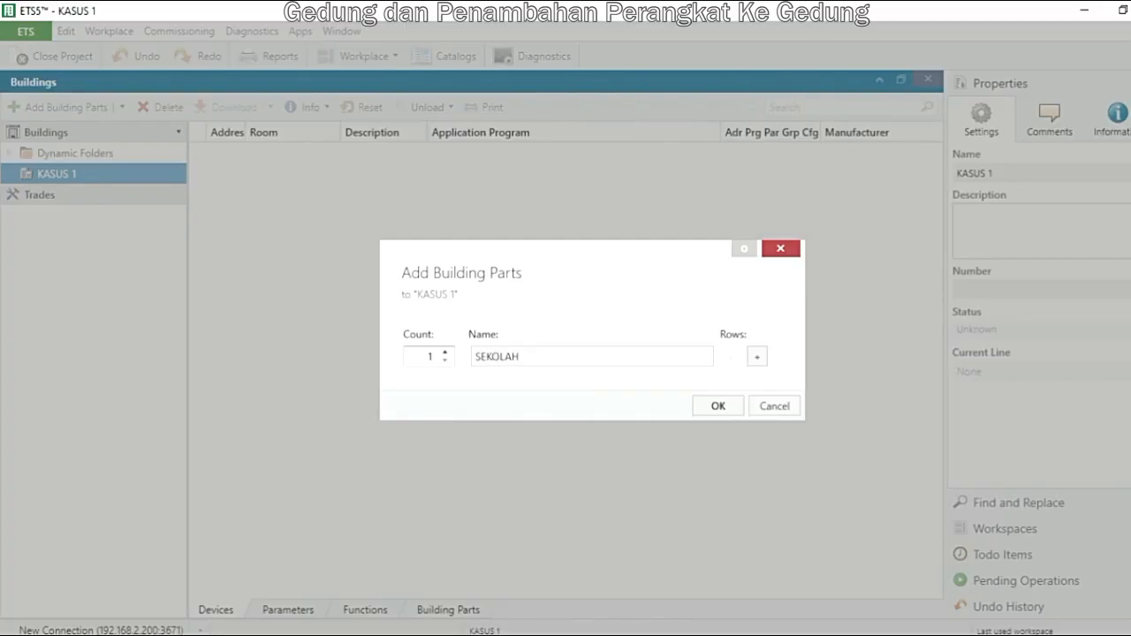
click(718, 408)
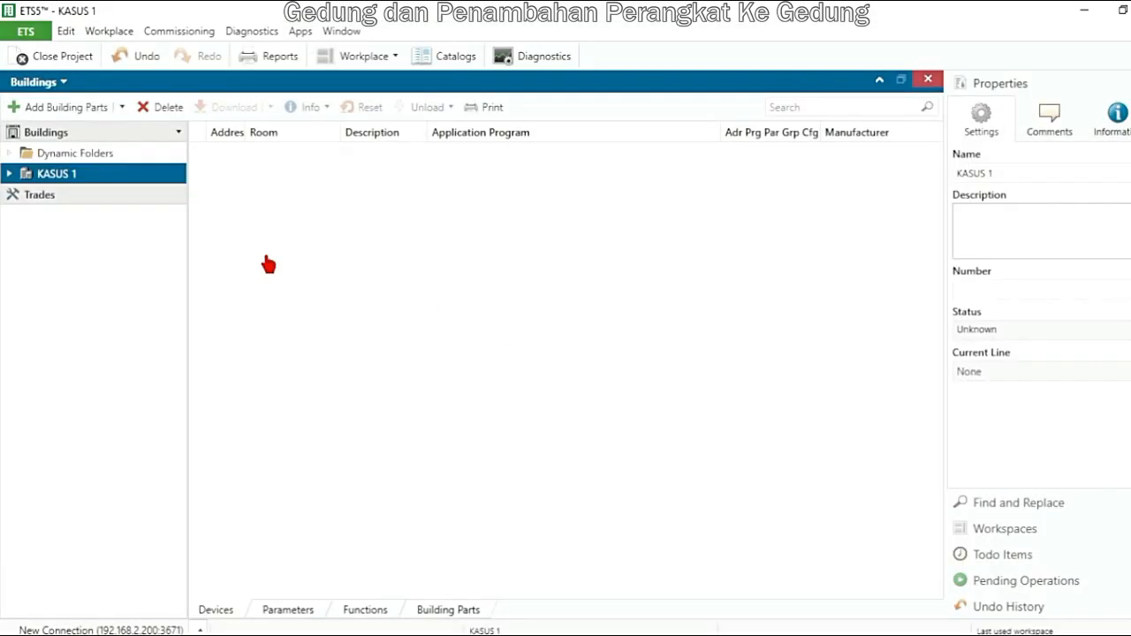
Add one floor named LANTA 1 to the SEKOLAH building part
click(8, 173)
click(64, 196)
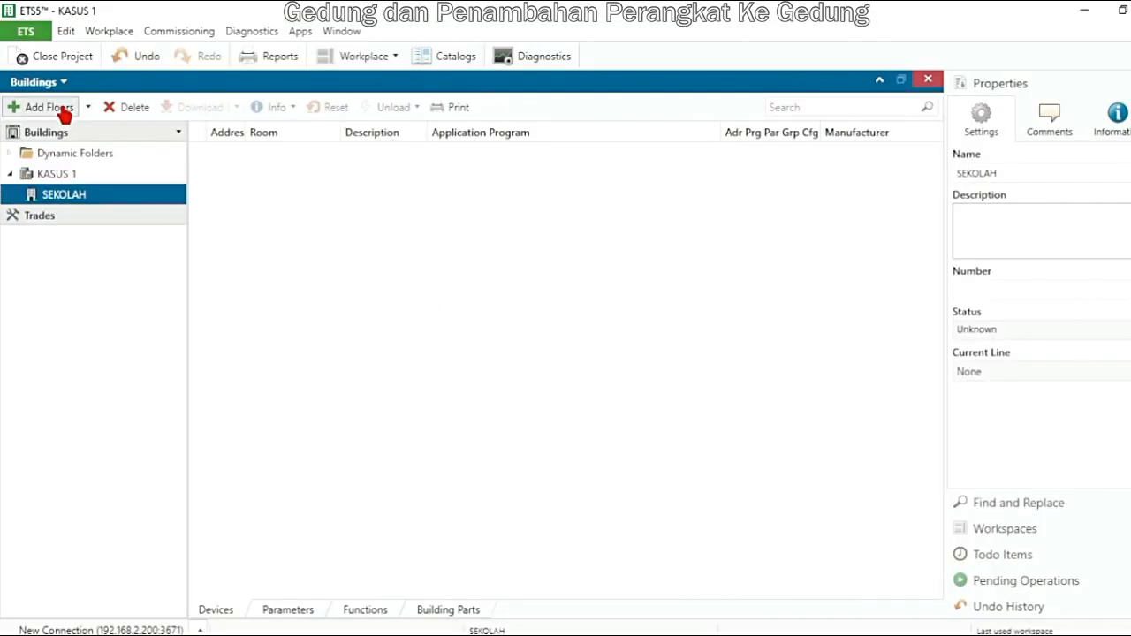
click(58, 110)
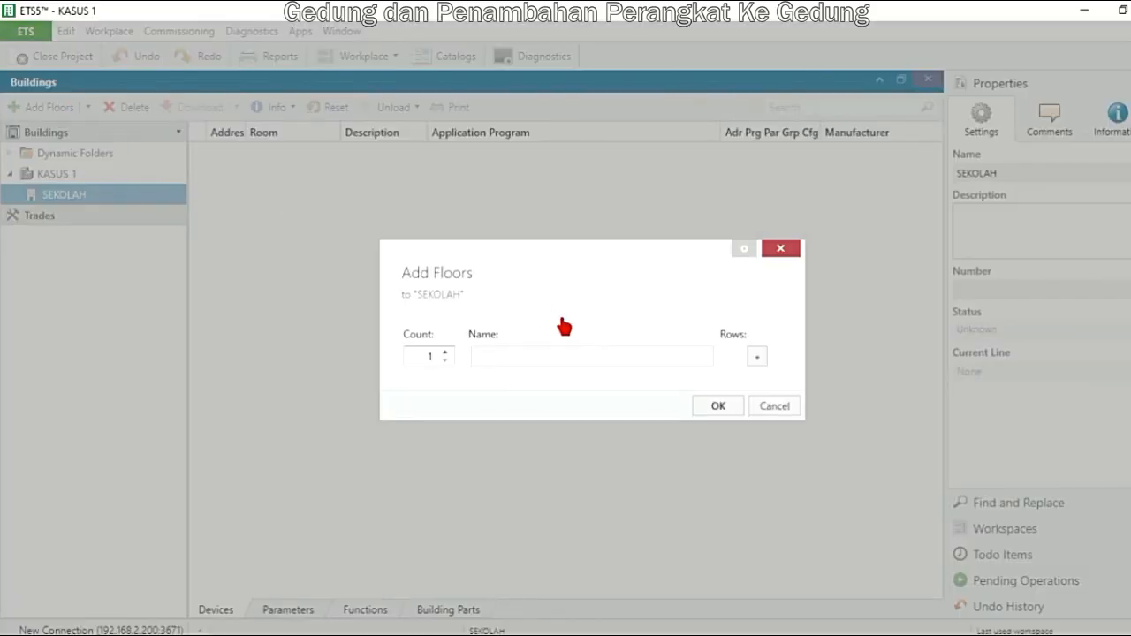
click(542, 356)
click(718, 407)
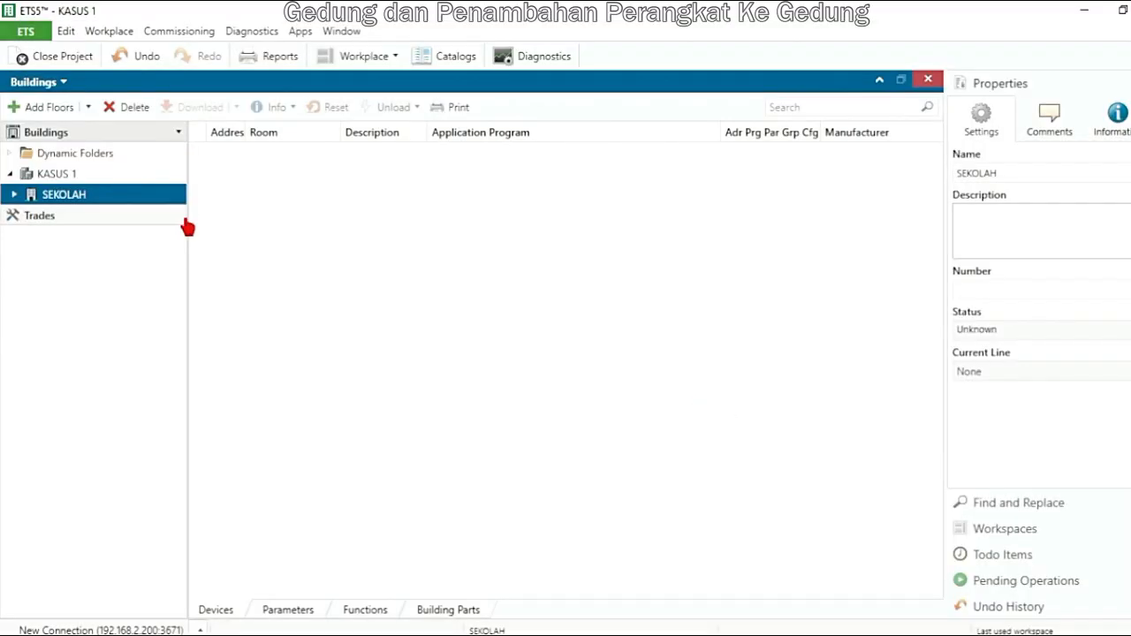
Add one room named RUANG INTALASI to the LANTA 1 floor
double_click(28, 198)
click(72, 215)
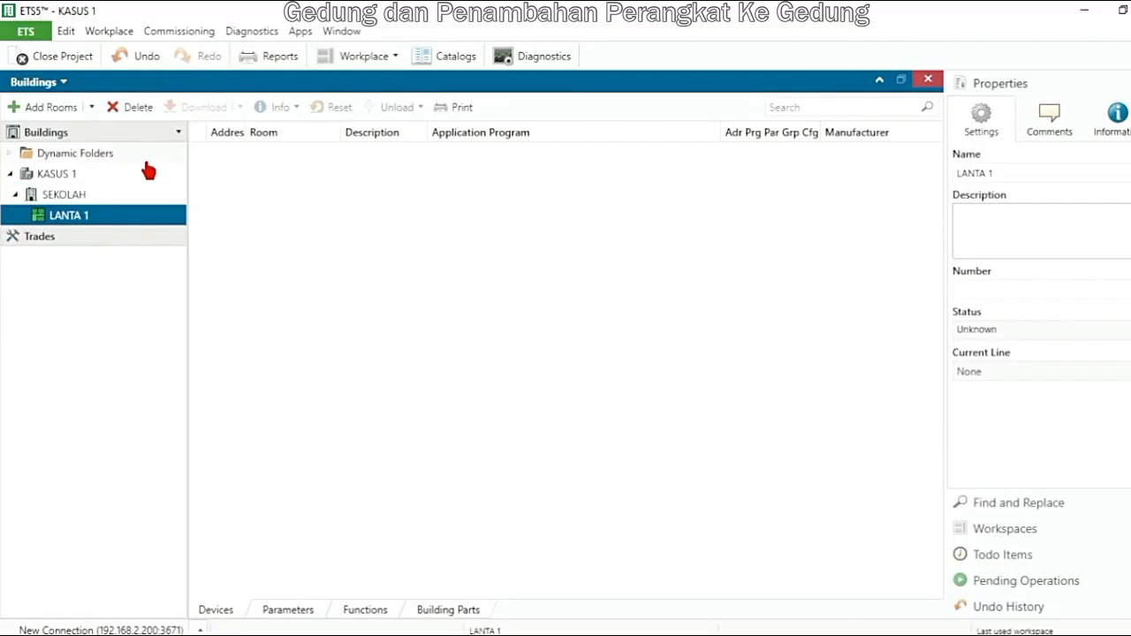
click(51, 109)
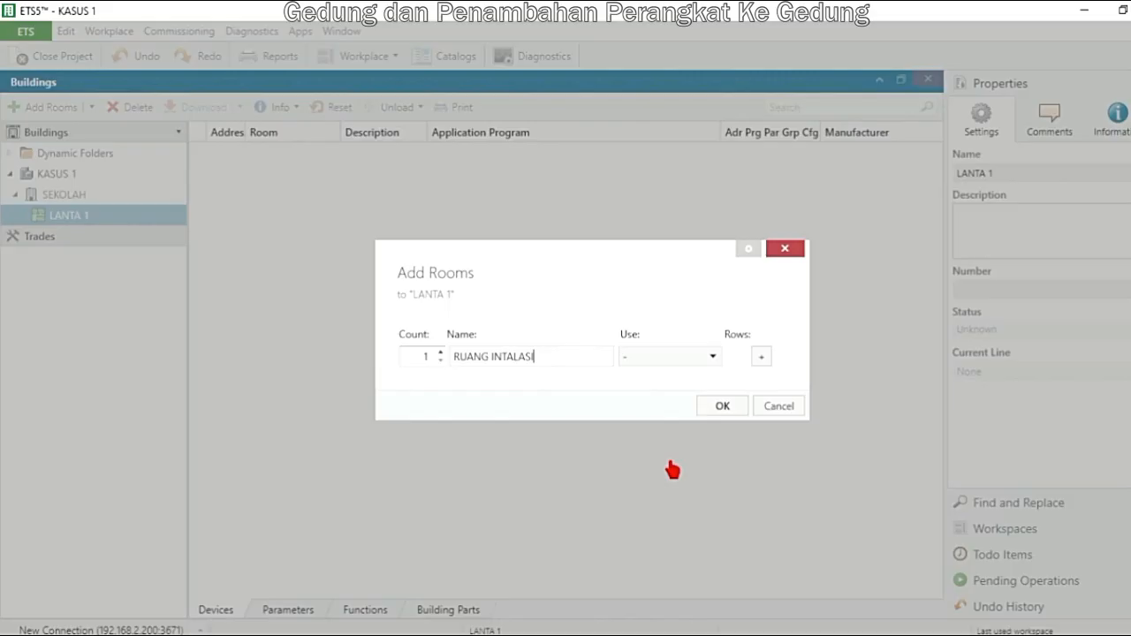
click(722, 406)
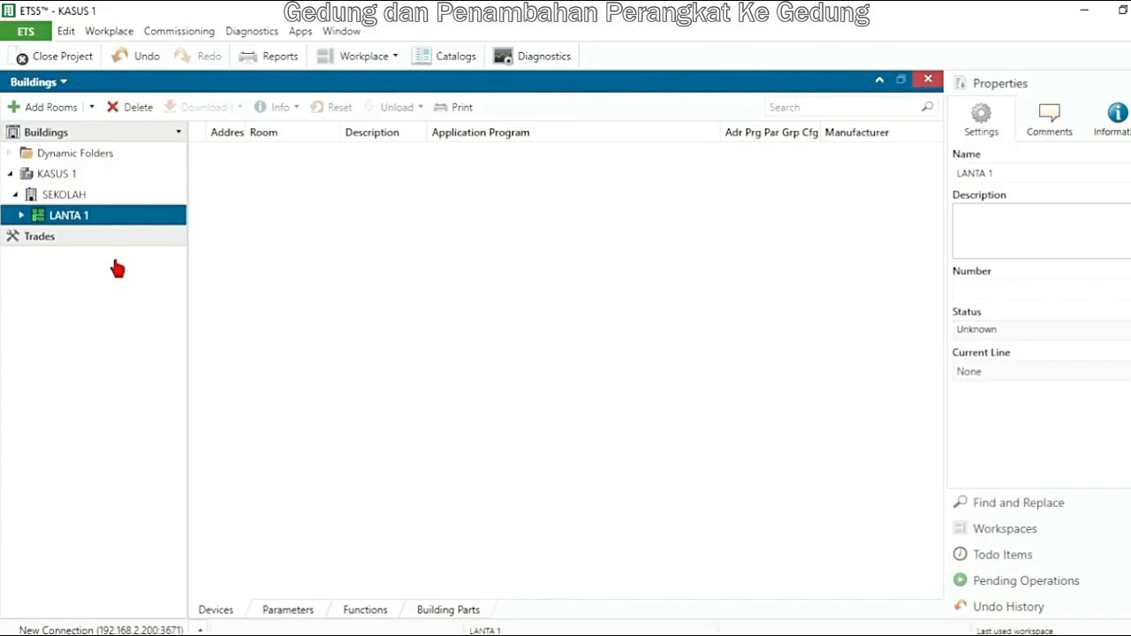
Select the RUANG INTALASI room, and open a Topology panel showing the devices of line 1.1 RUANG INSTALASI
click(22, 215)
click(77, 237)
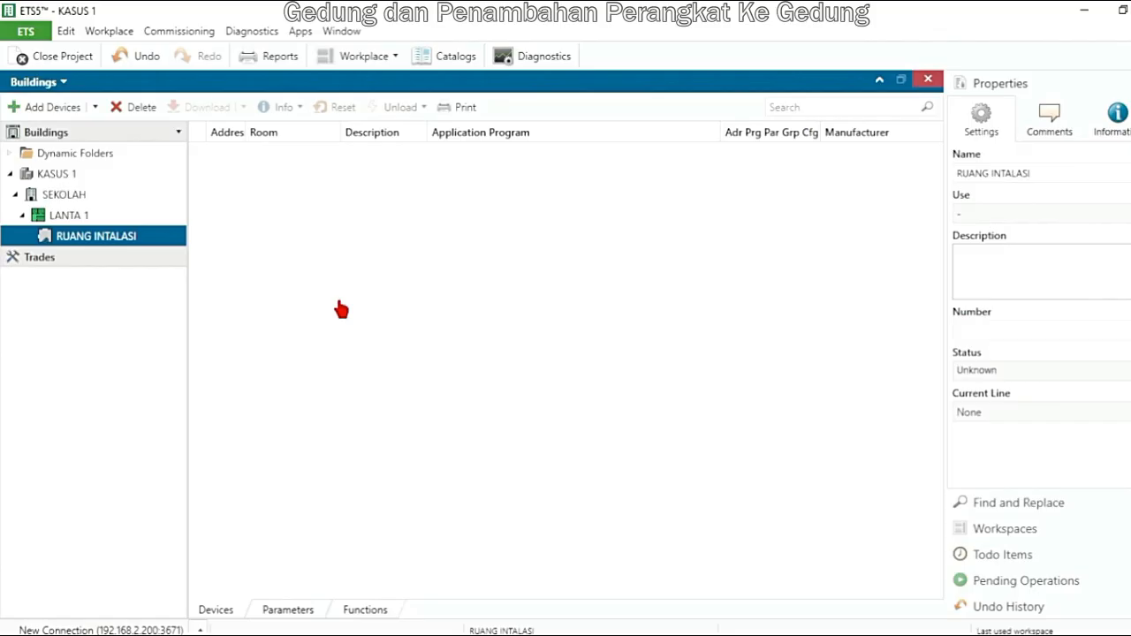
click(115, 33)
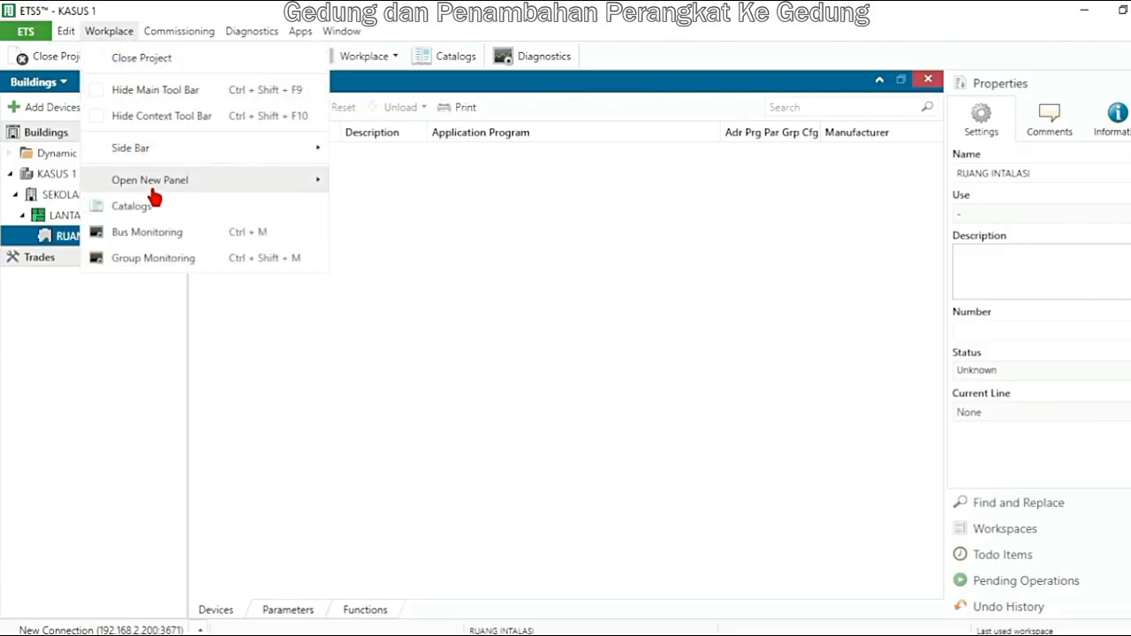
mouse_move(157, 189)
click(436, 233)
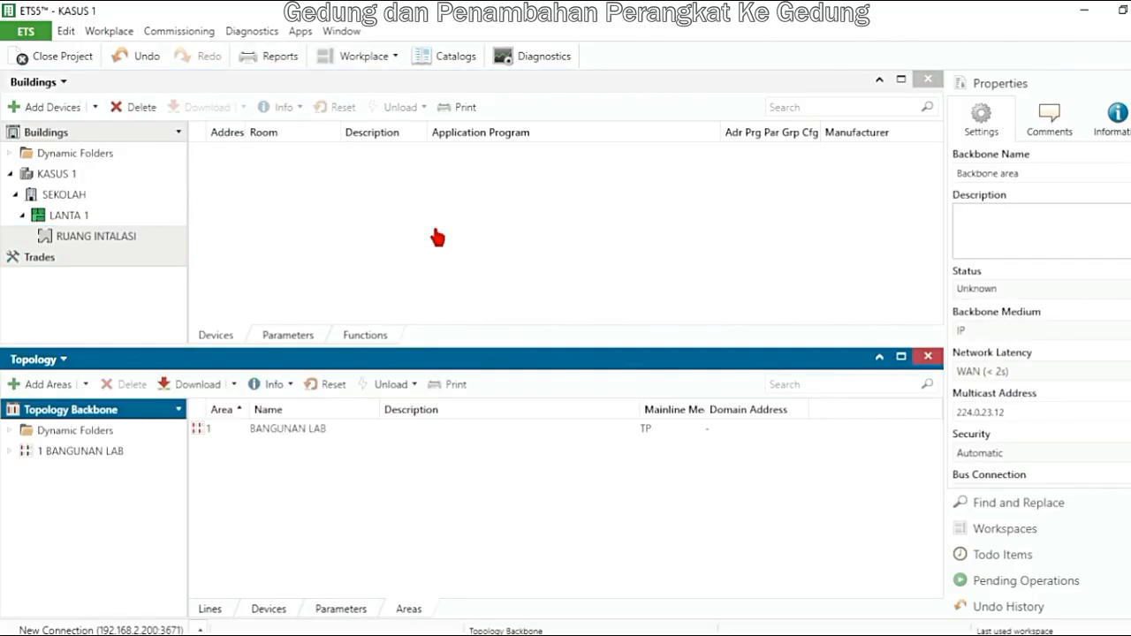
double_click(115, 452)
click(118, 473)
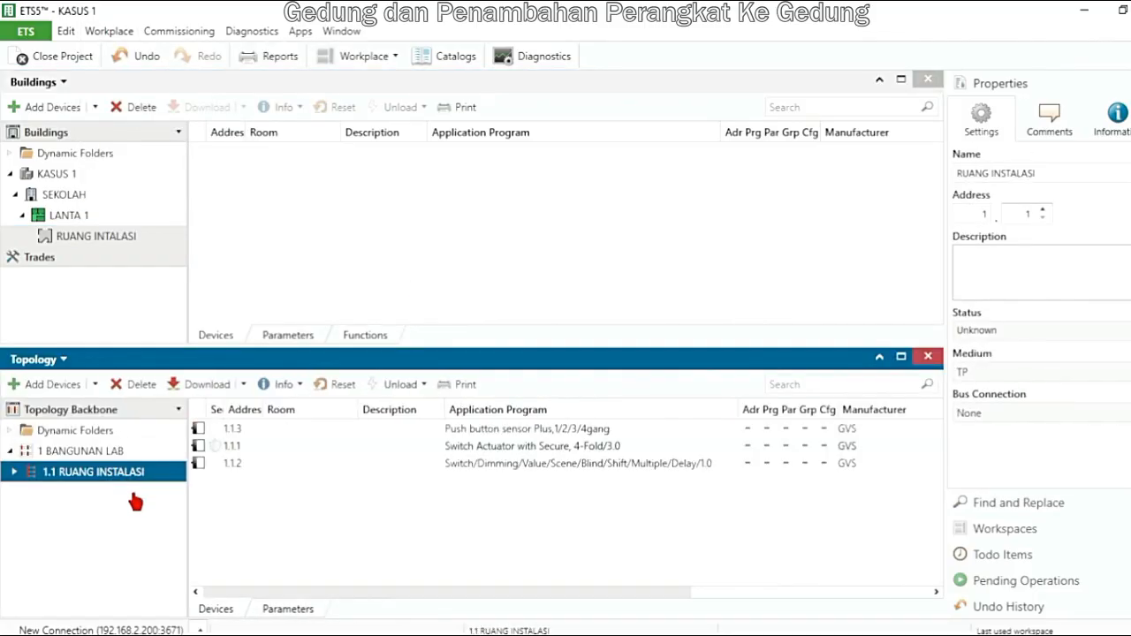
Assign all three devices of line 1.1 to the RUANG INTALASI room in the building structure
click(264, 432)
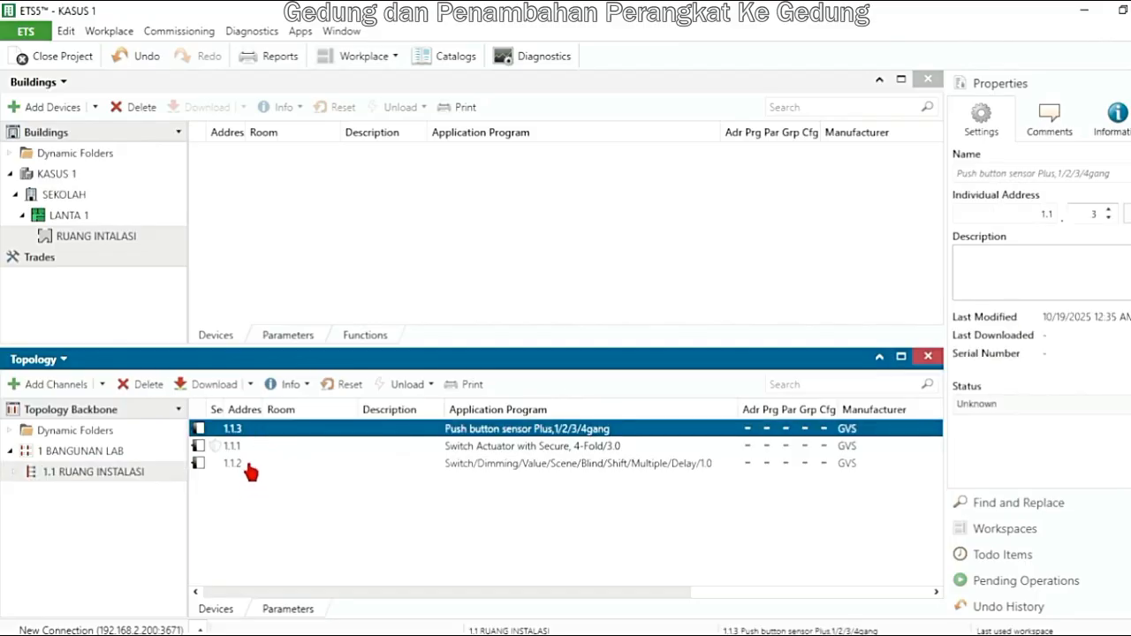
shift+click(250, 468)
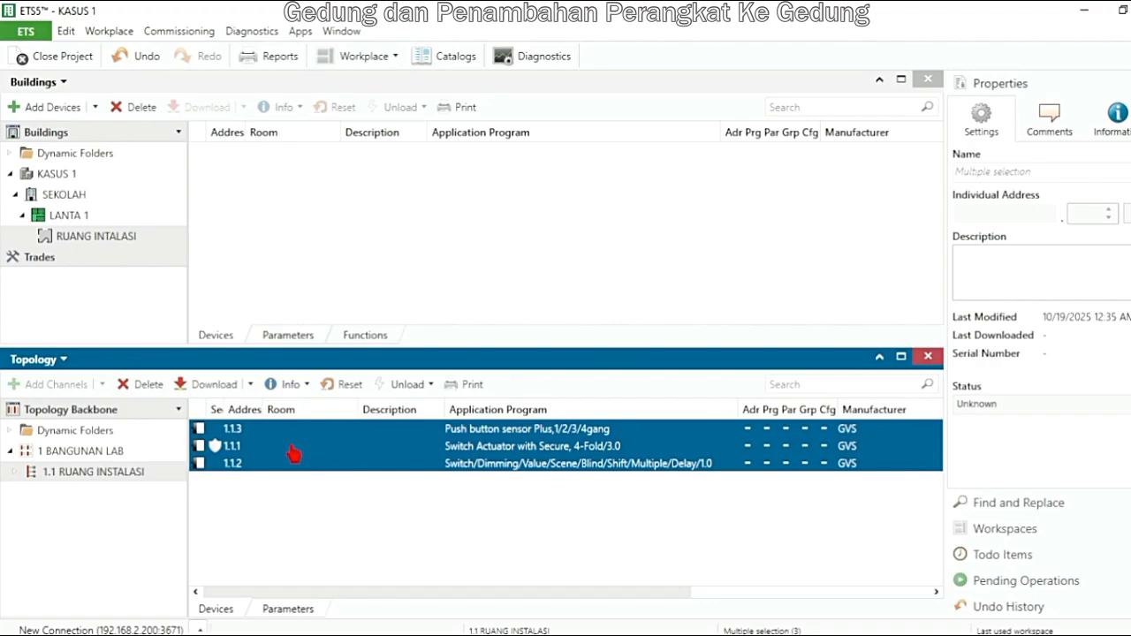
drag(294, 452, 250, 185)
click(303, 260)
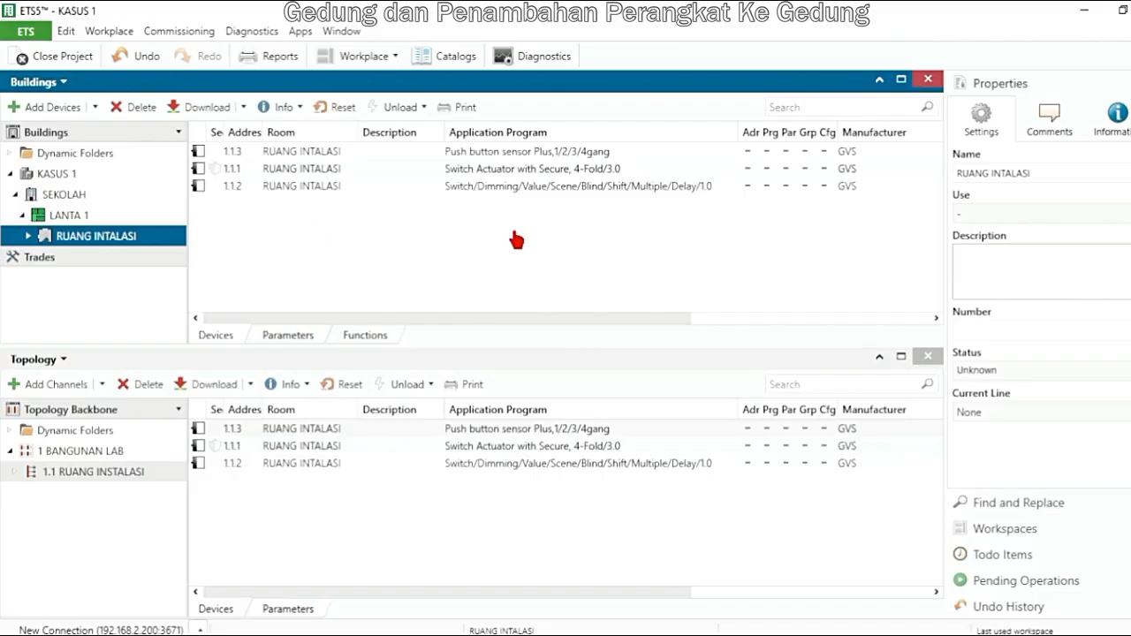
Close the Topology panel and open a Group Addresses panel below the building structure
click(927, 356)
click(927, 357)
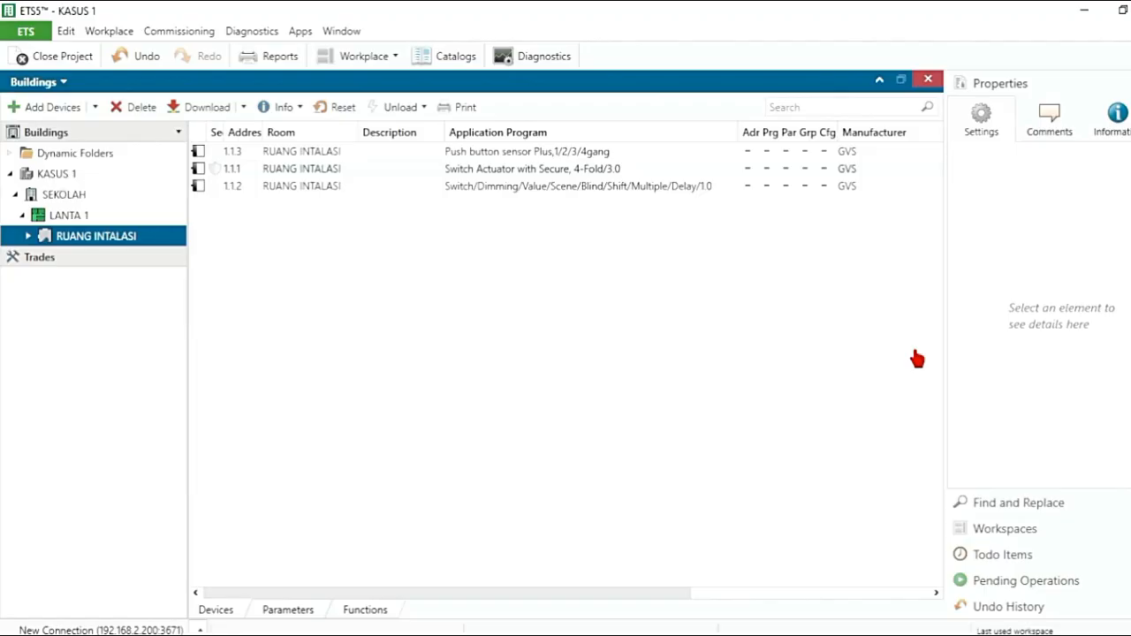
click(109, 33)
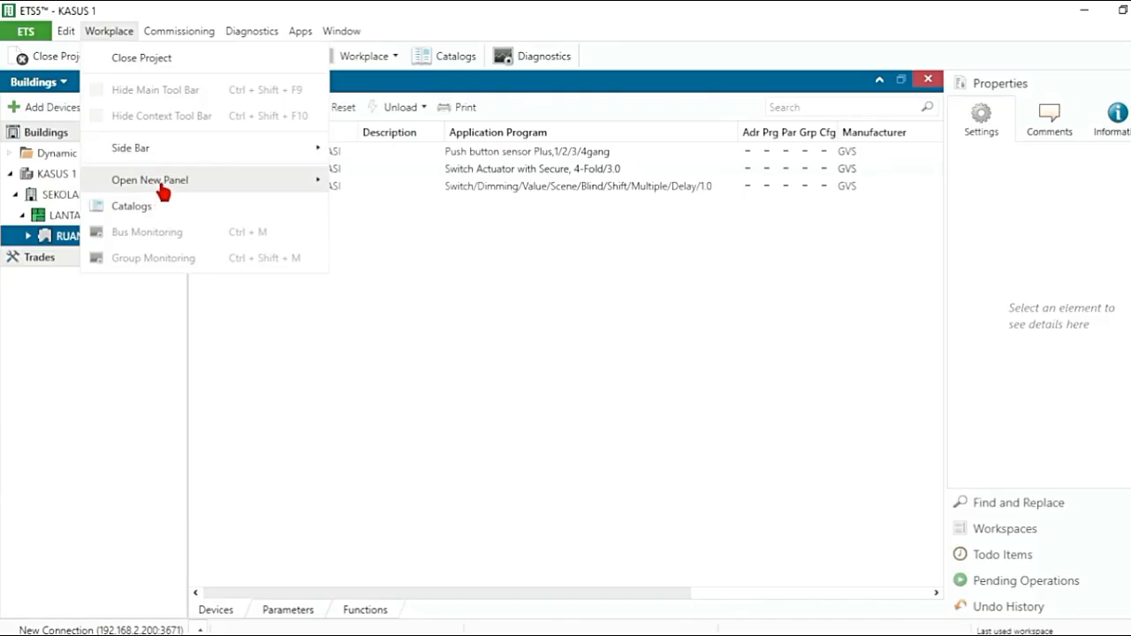
mouse_move(162, 191)
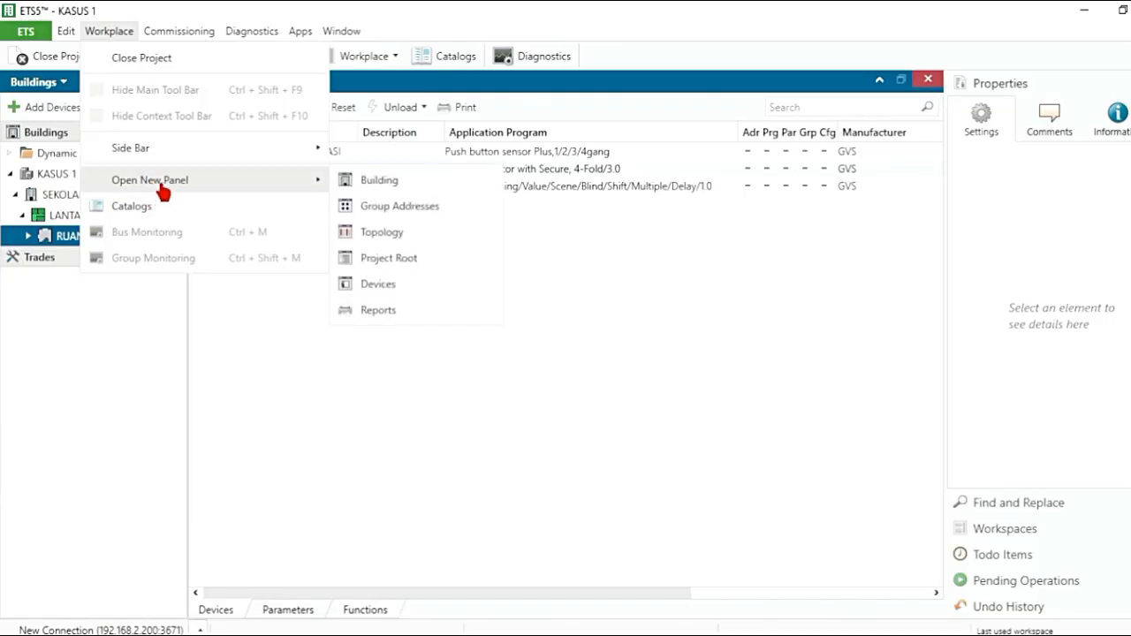
click(412, 208)
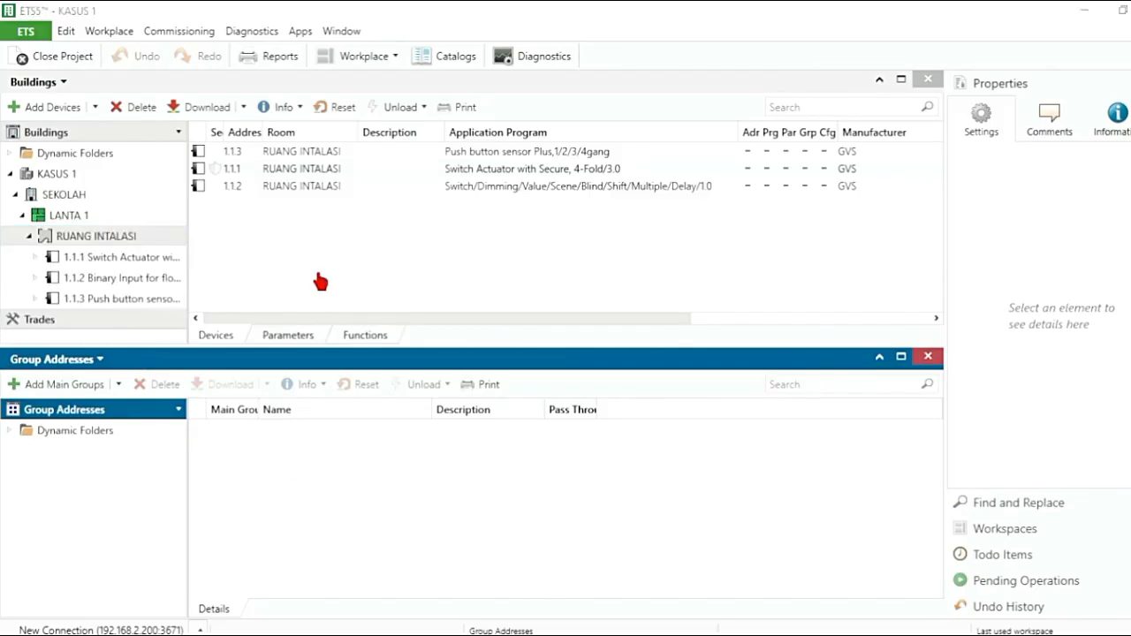
Rename the floor of the SEKOLAH building part as LANTAI 1 and its room as RUANG INSTALASI
click(92, 225)
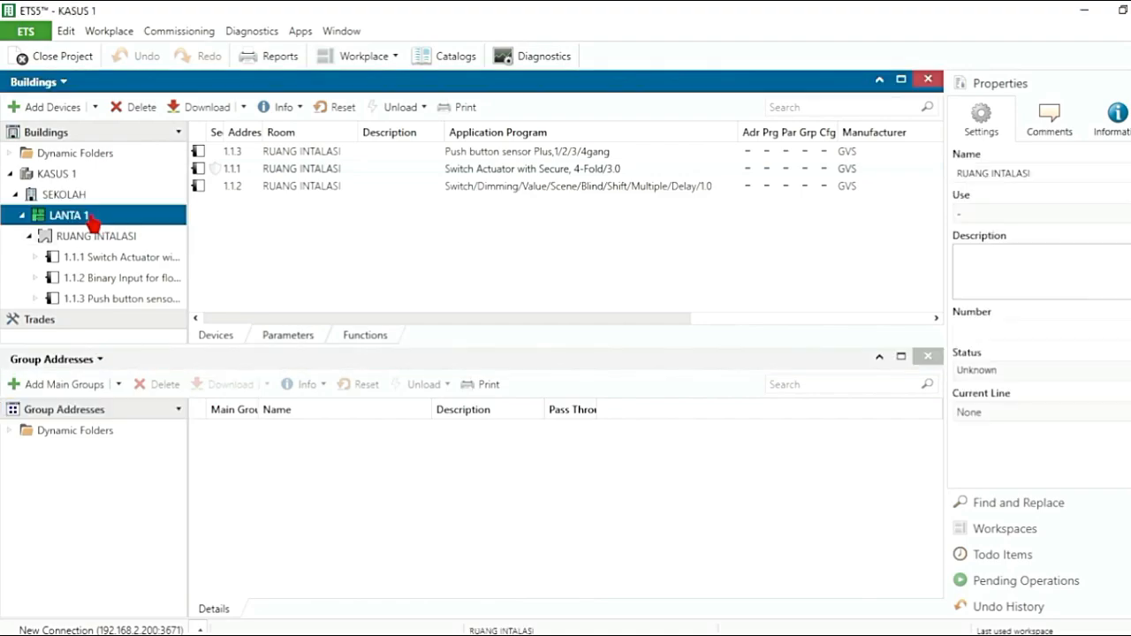
click(985, 174)
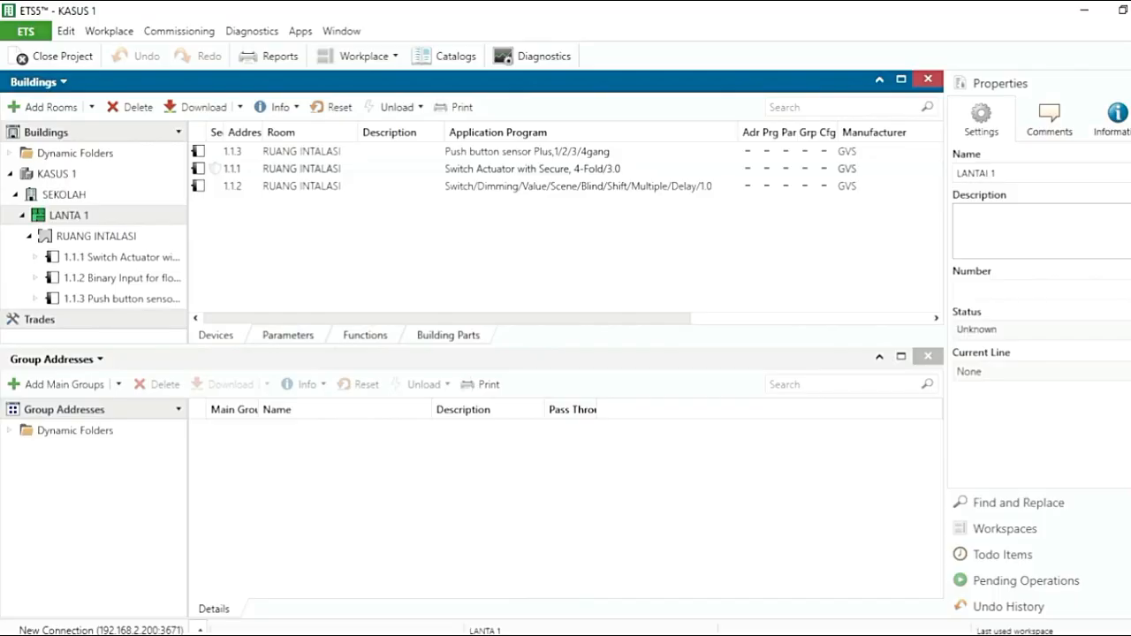
click(118, 241)
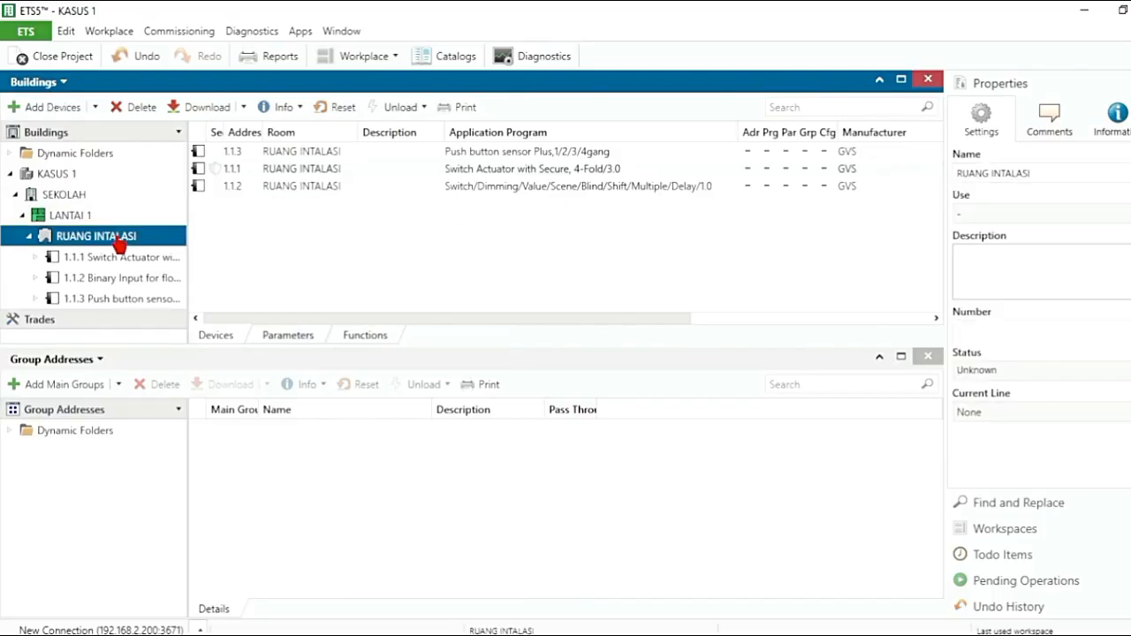
click(1012, 175)
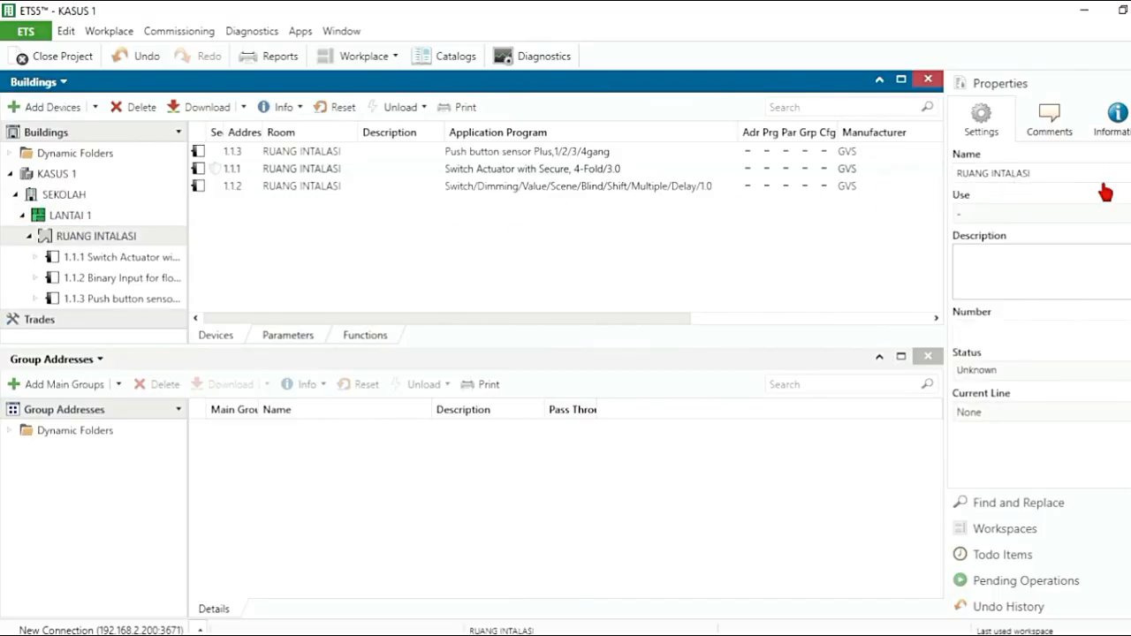
text(S)
click(93, 260)
click(95, 237)
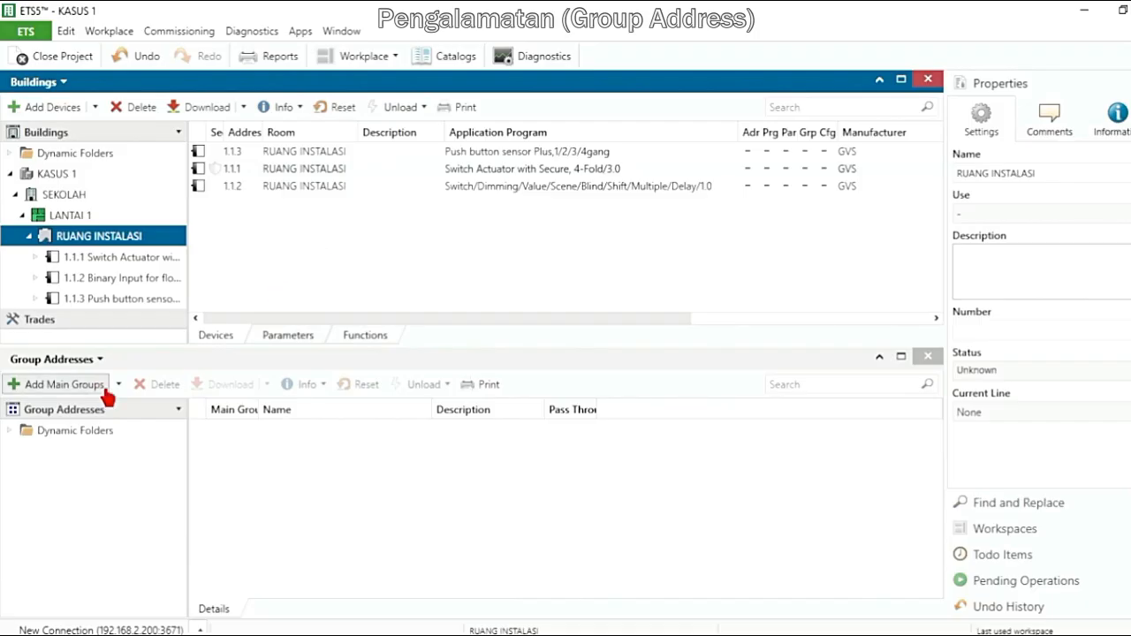
Maximize the Group Addresses panel
click(161, 358)
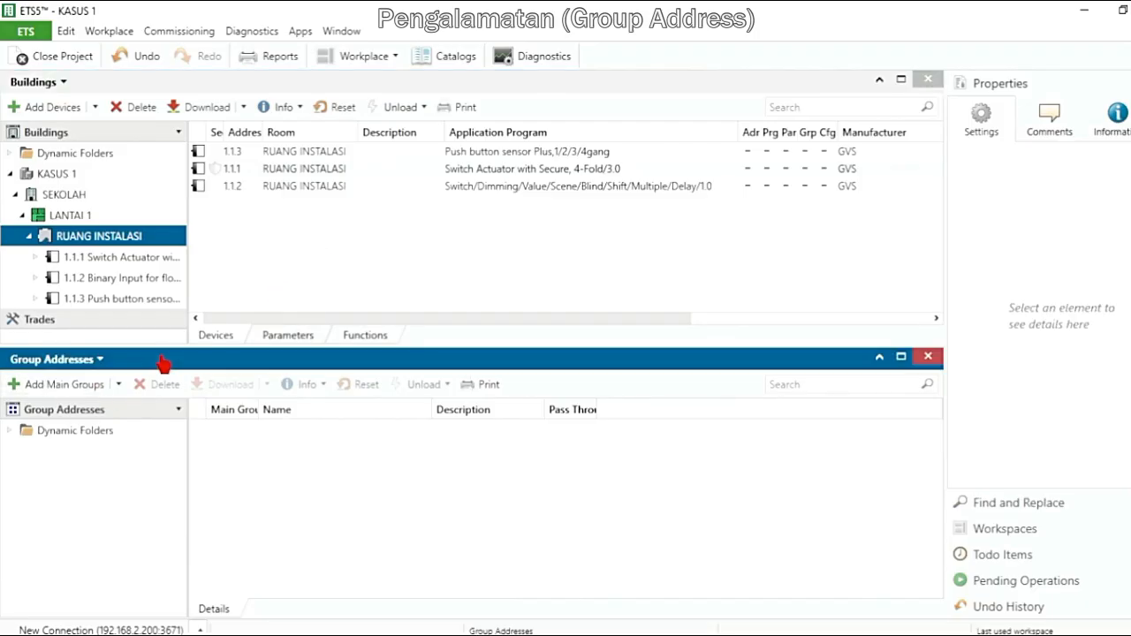
click(901, 358)
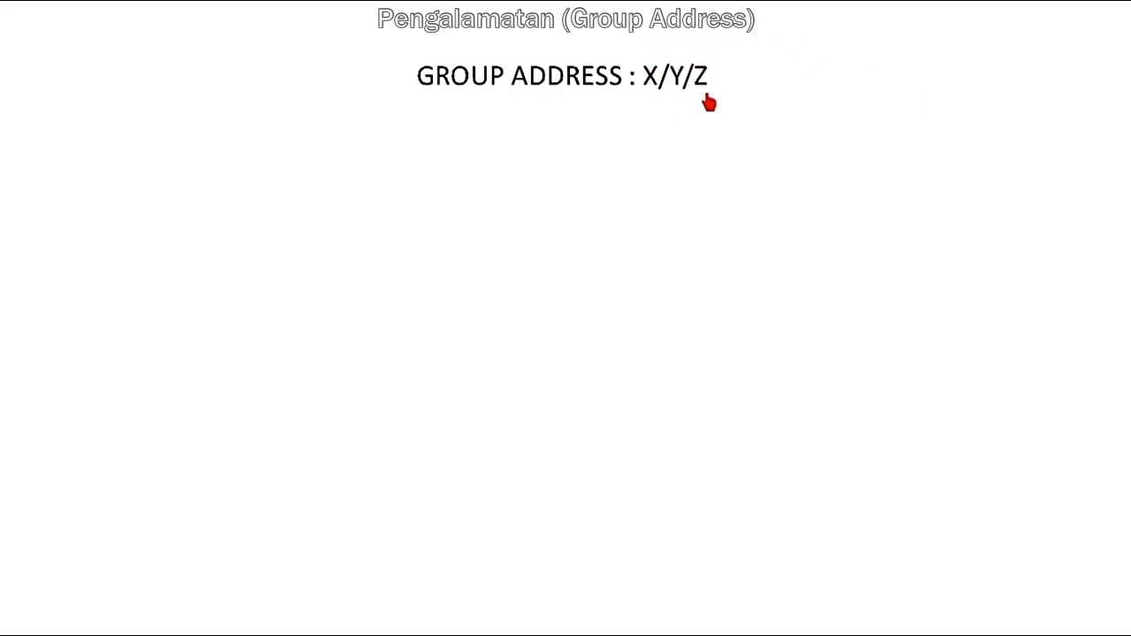
click(772, 143)
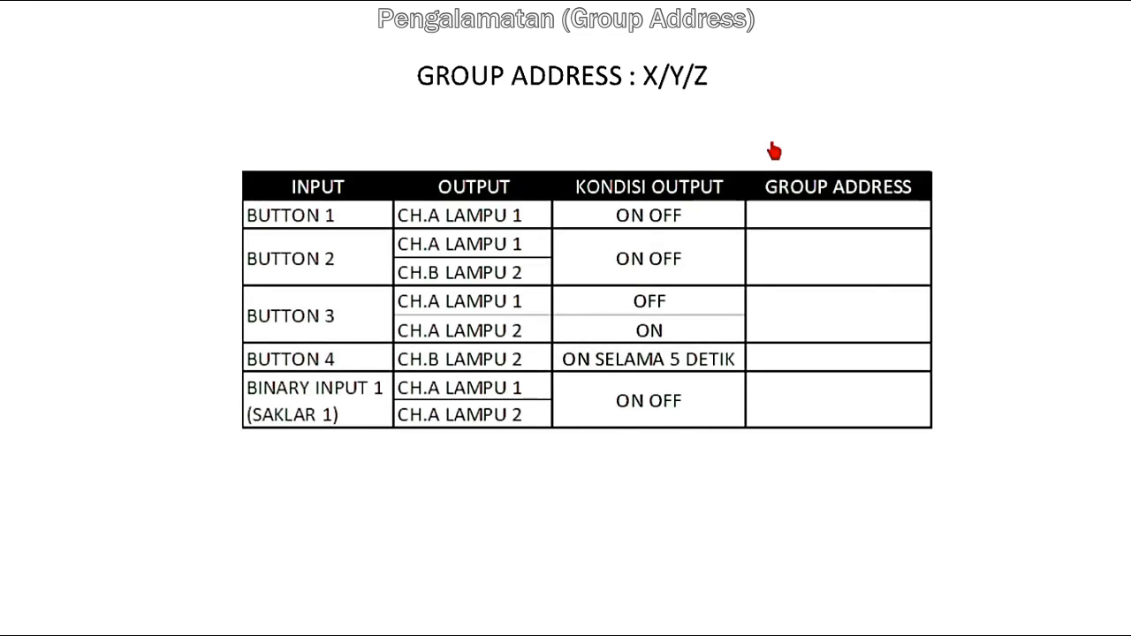
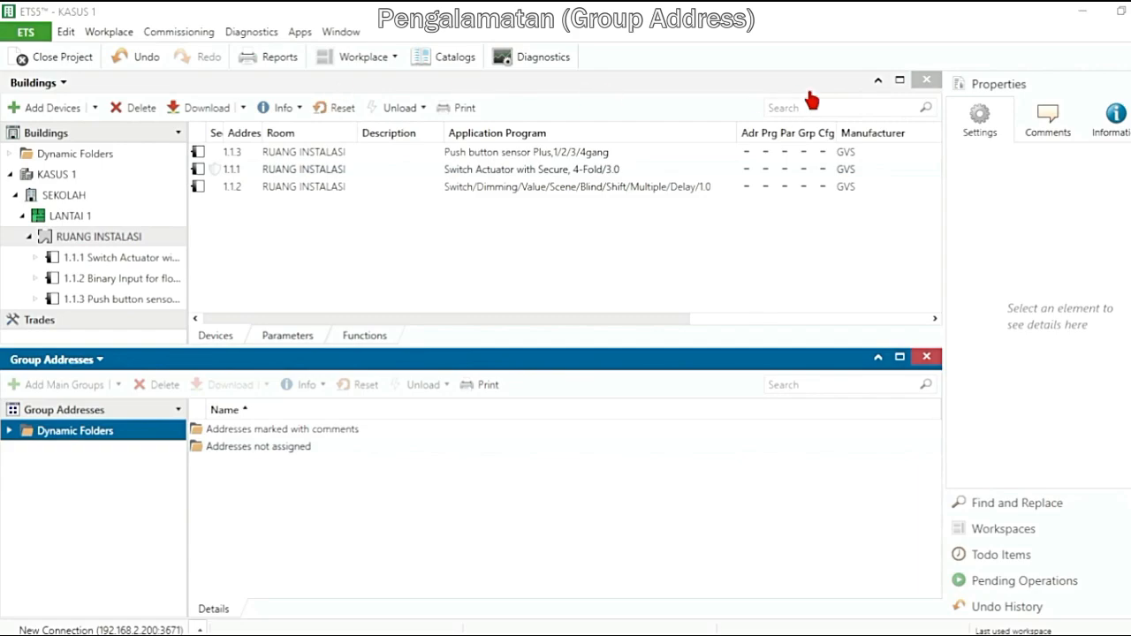
Close the Buildings panel and add one main group named JENIS BEBAN to the group addresses
click(926, 82)
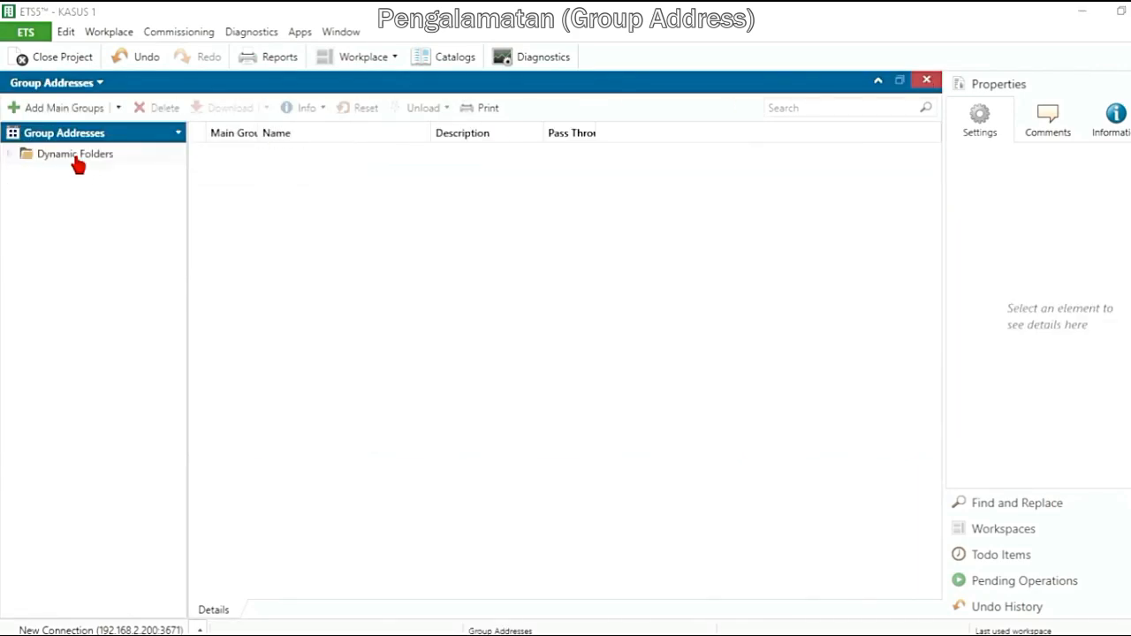
click(77, 155)
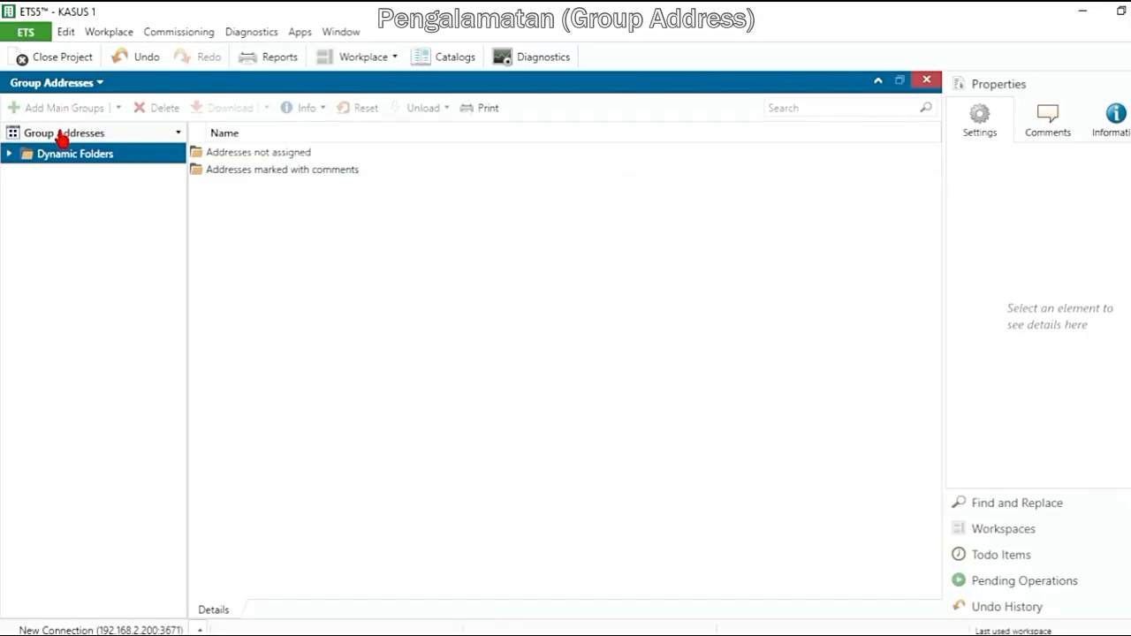
click(62, 133)
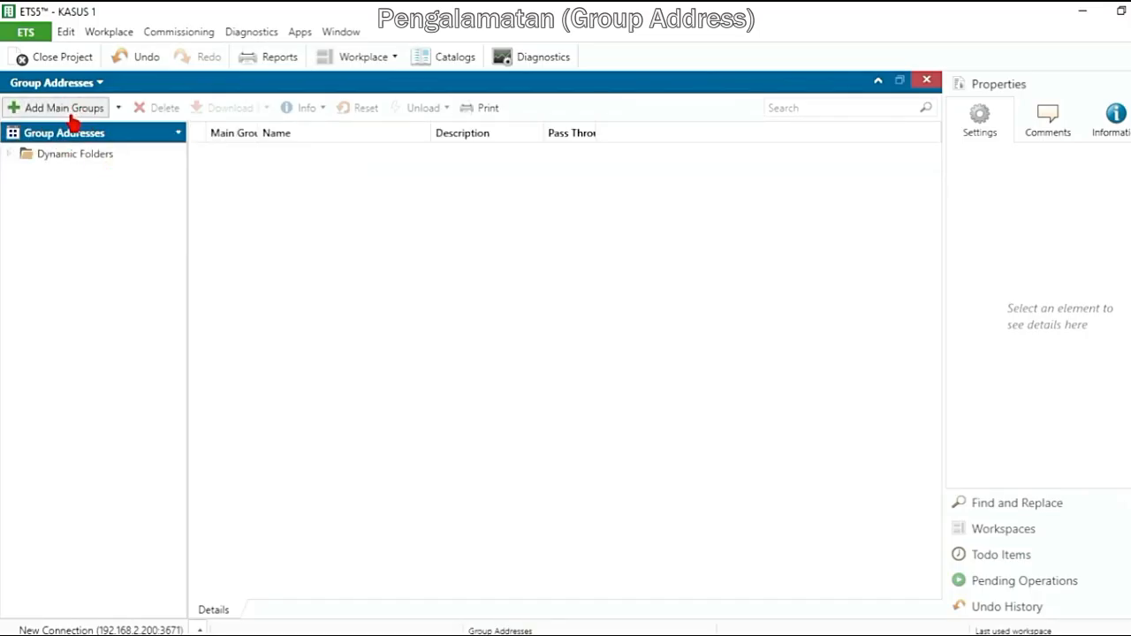
click(76, 113)
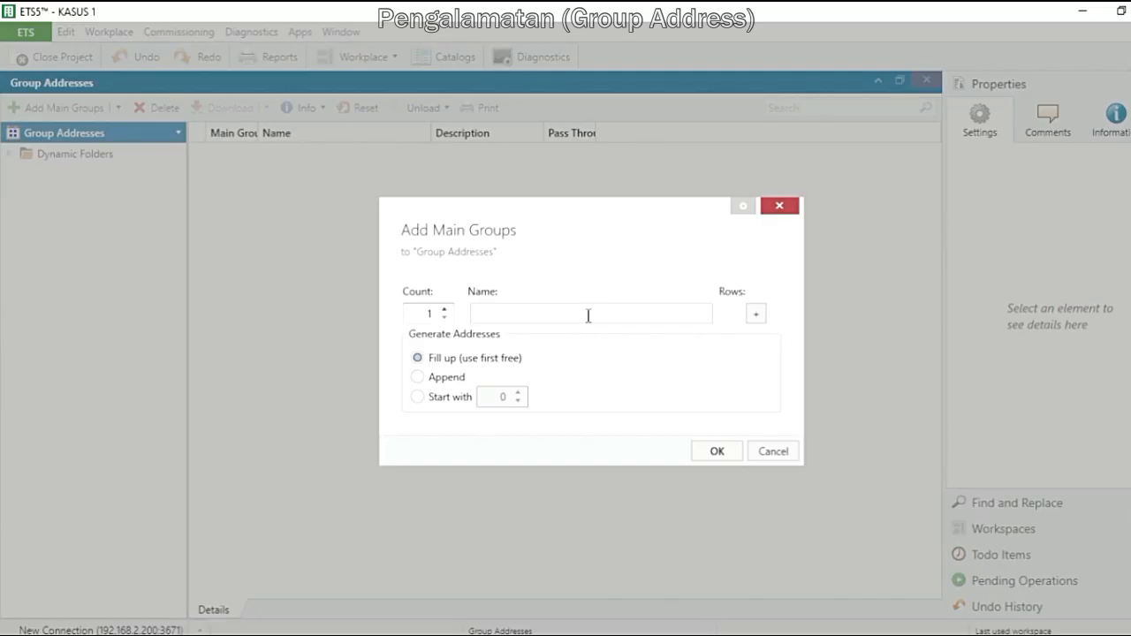
text(JENIS BEBAN)
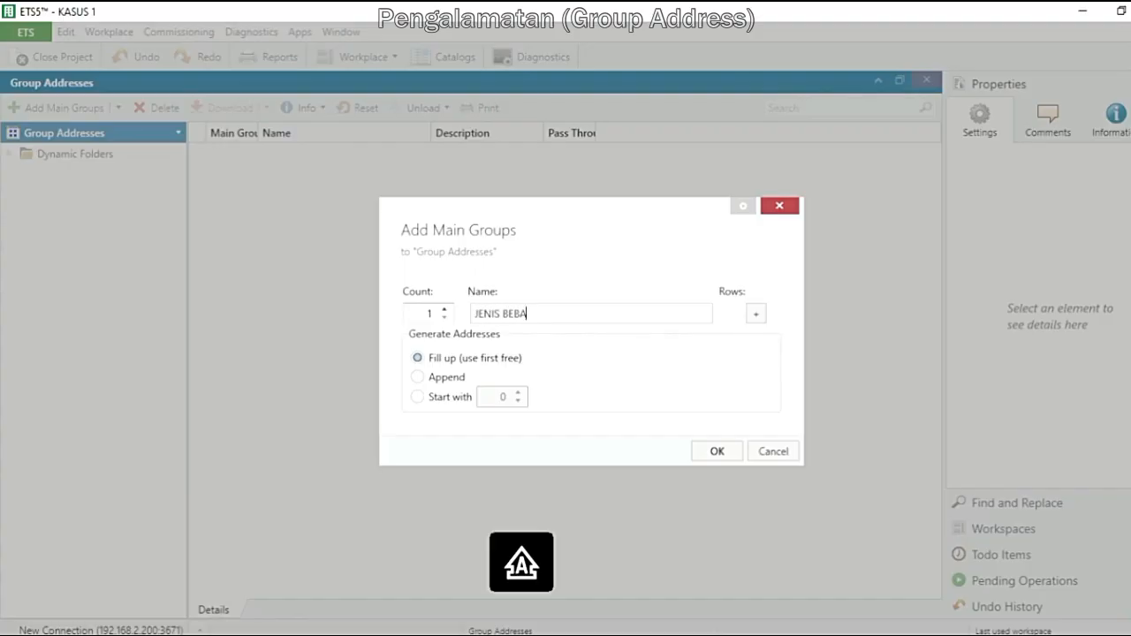
click(704, 454)
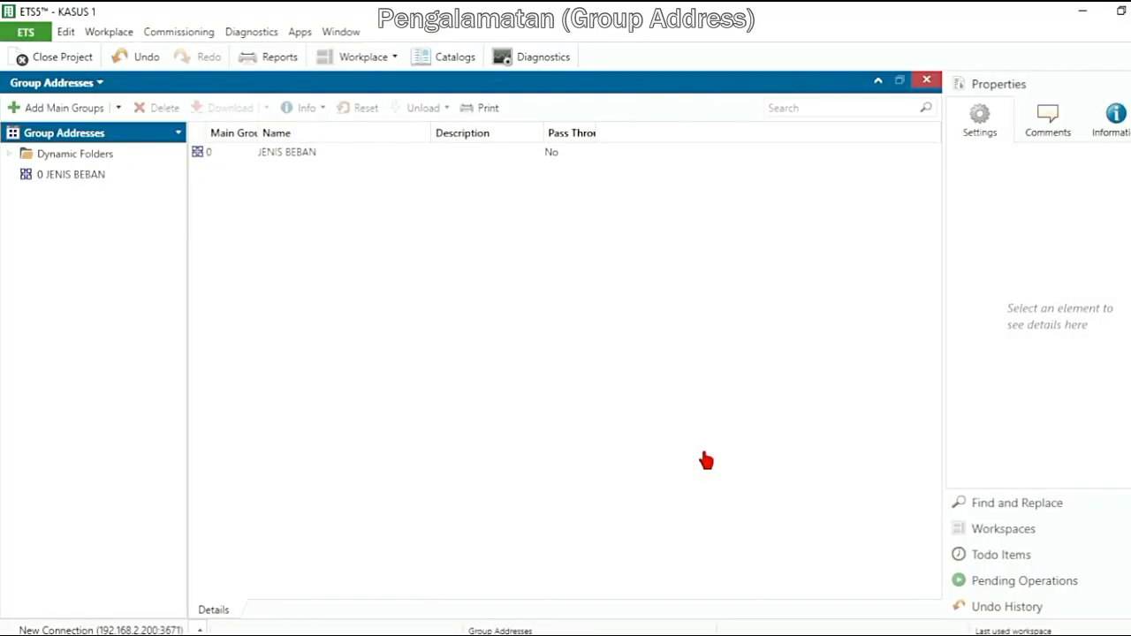
Add a middle group named KONDISI OUTPUT OFF to the JENIS BEBAN main group and expand the main group
click(89, 173)
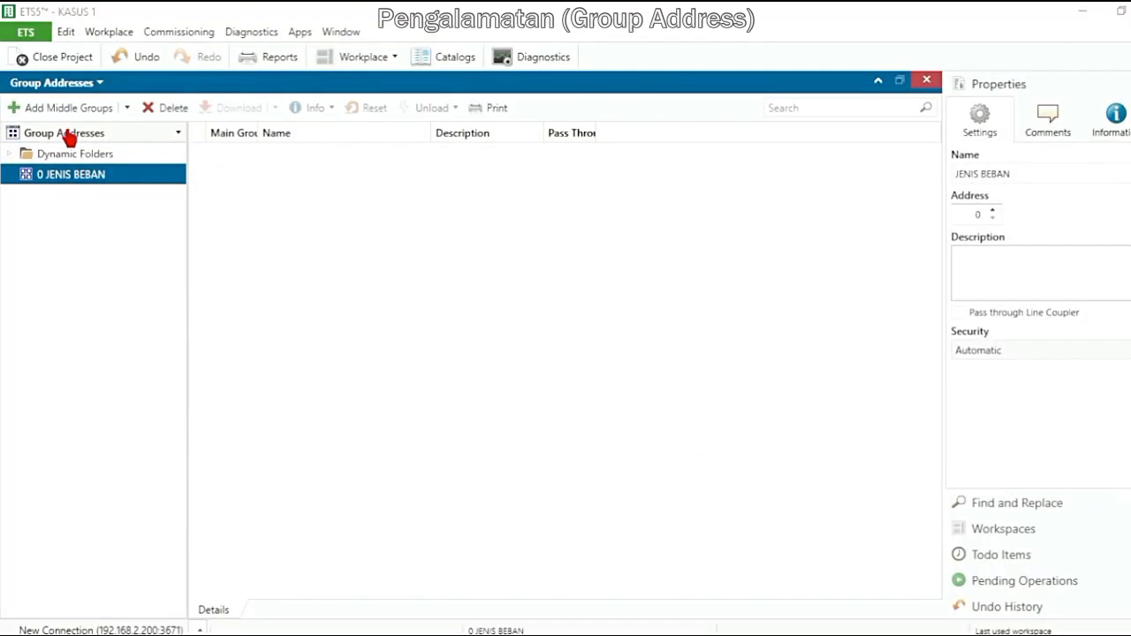
click(68, 135)
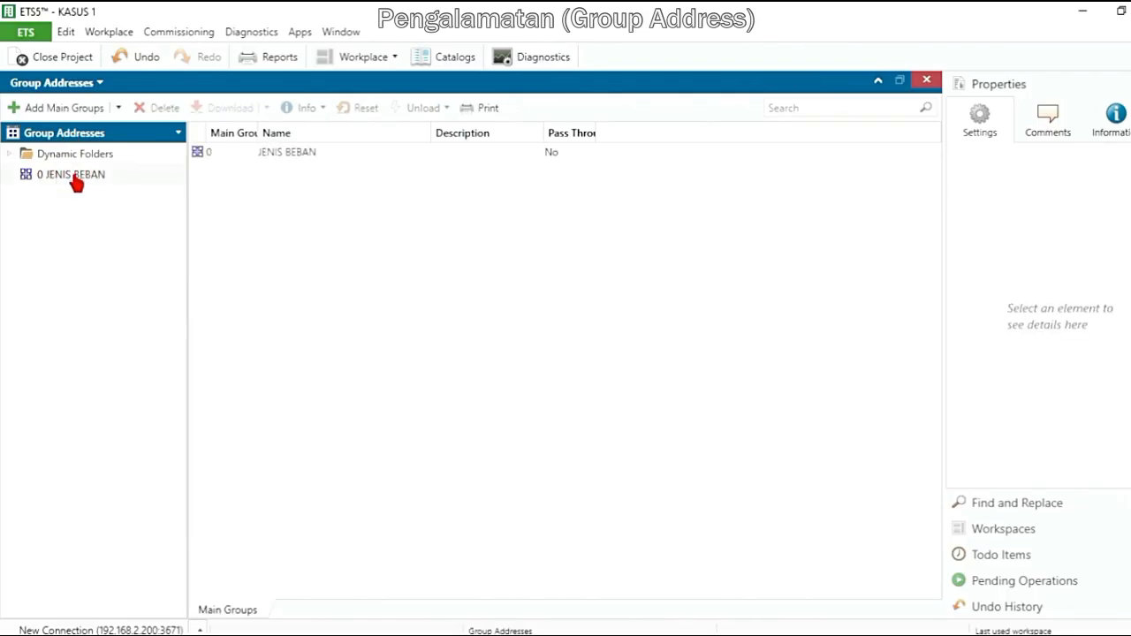
click(77, 176)
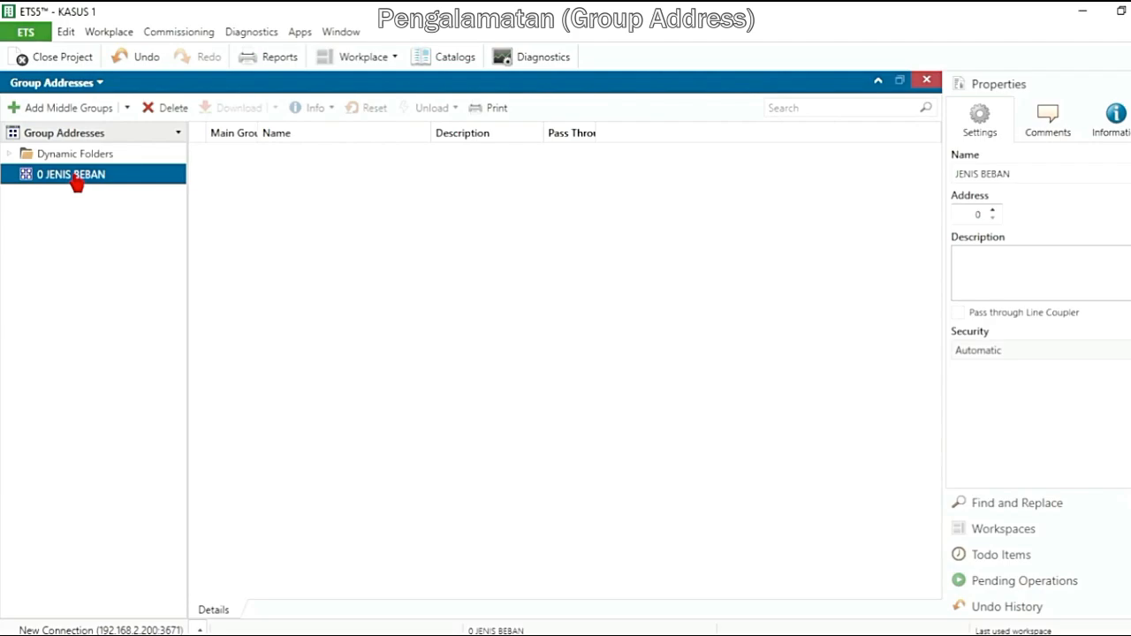
click(80, 137)
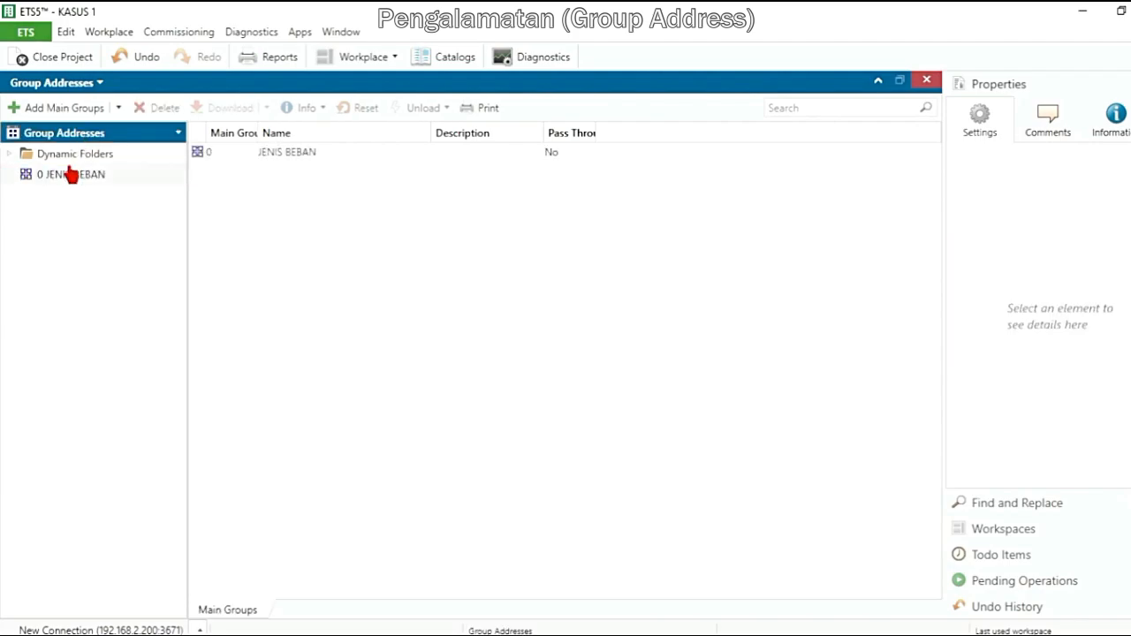
click(70, 181)
click(74, 113)
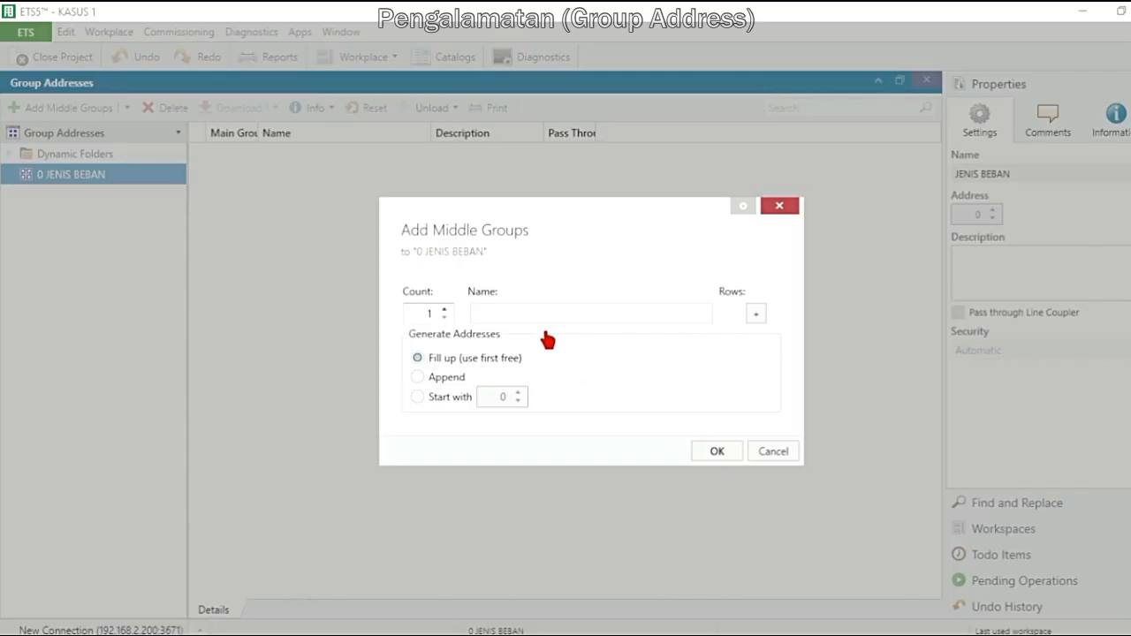
text(KONDISI OUTPUT)
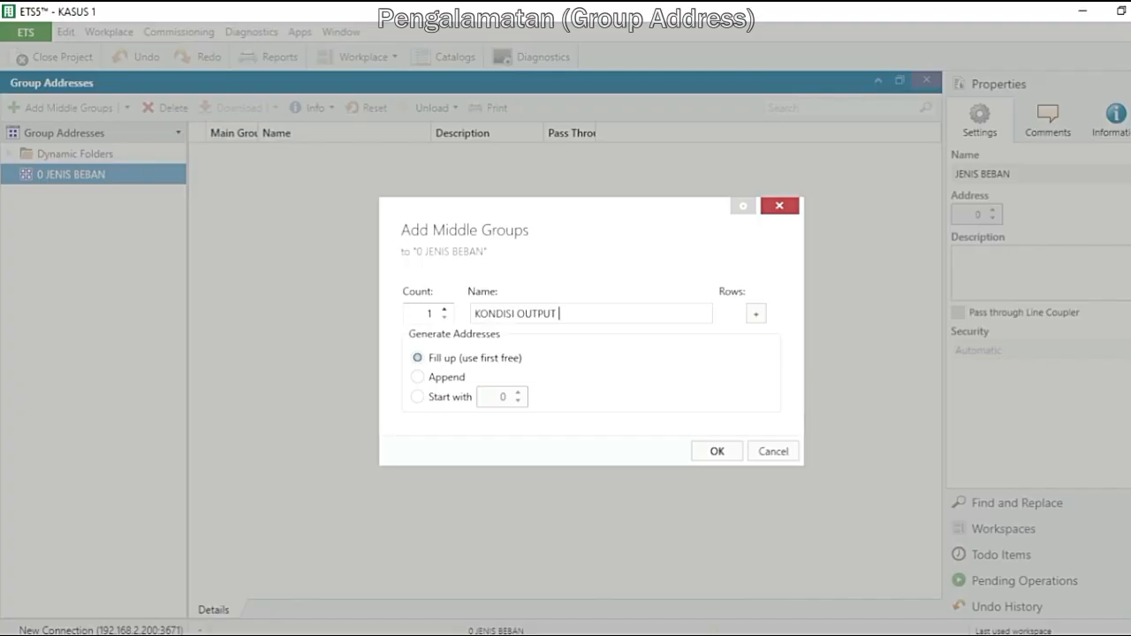
text( OFF)
click(714, 452)
click(10, 175)
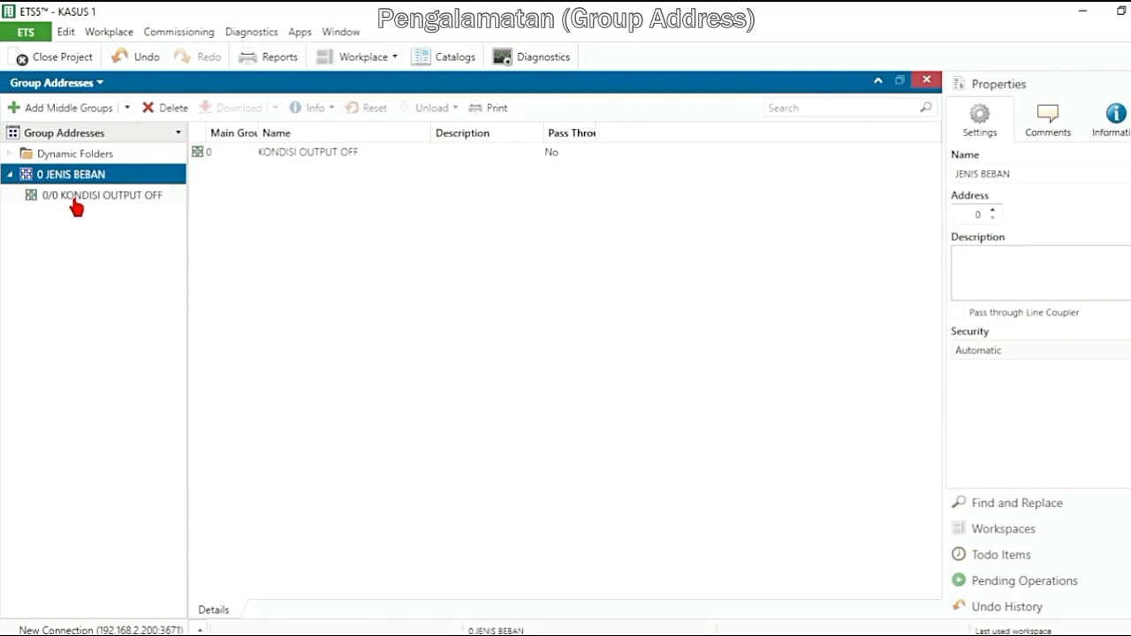
Add a second middle group named KONDISI OUPUT ON to the JENIS BEBAN main group
click(77, 200)
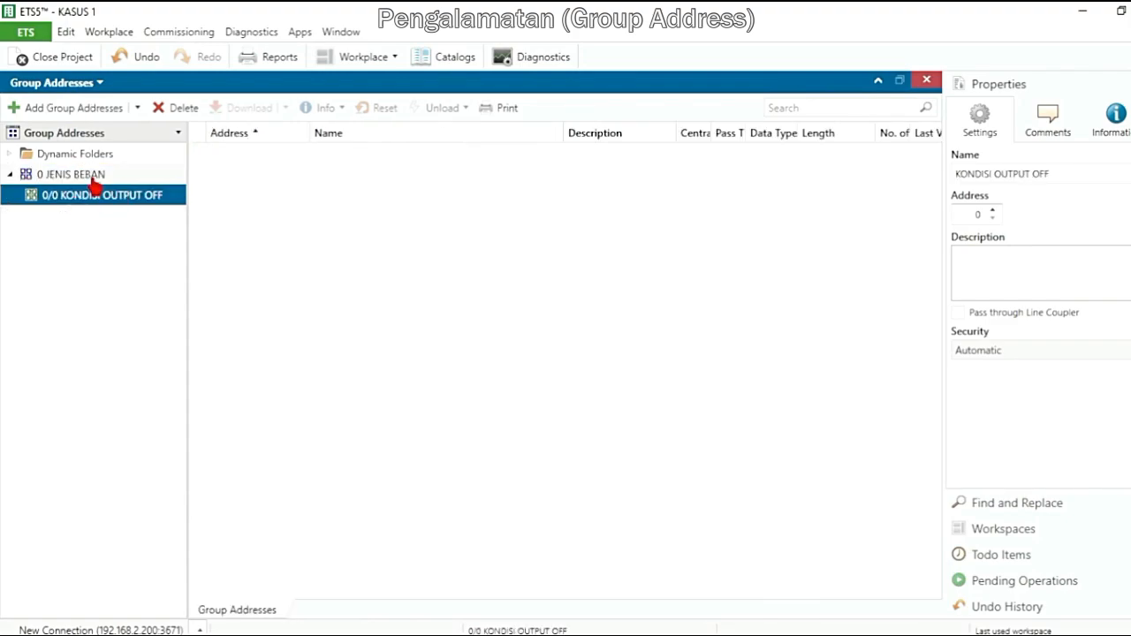
click(92, 177)
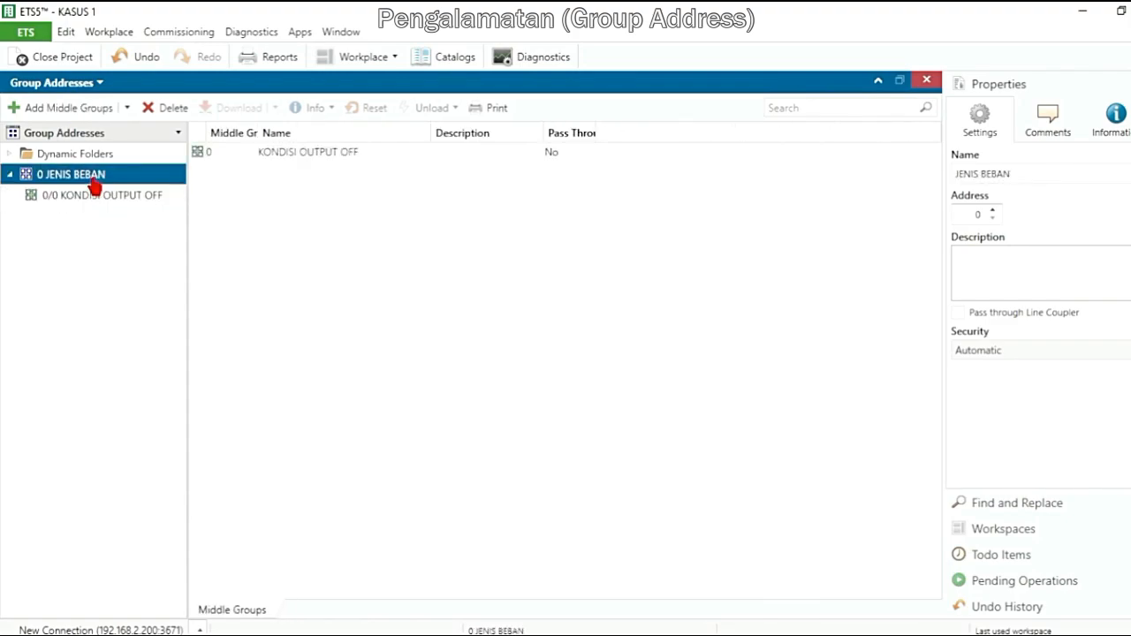
click(83, 113)
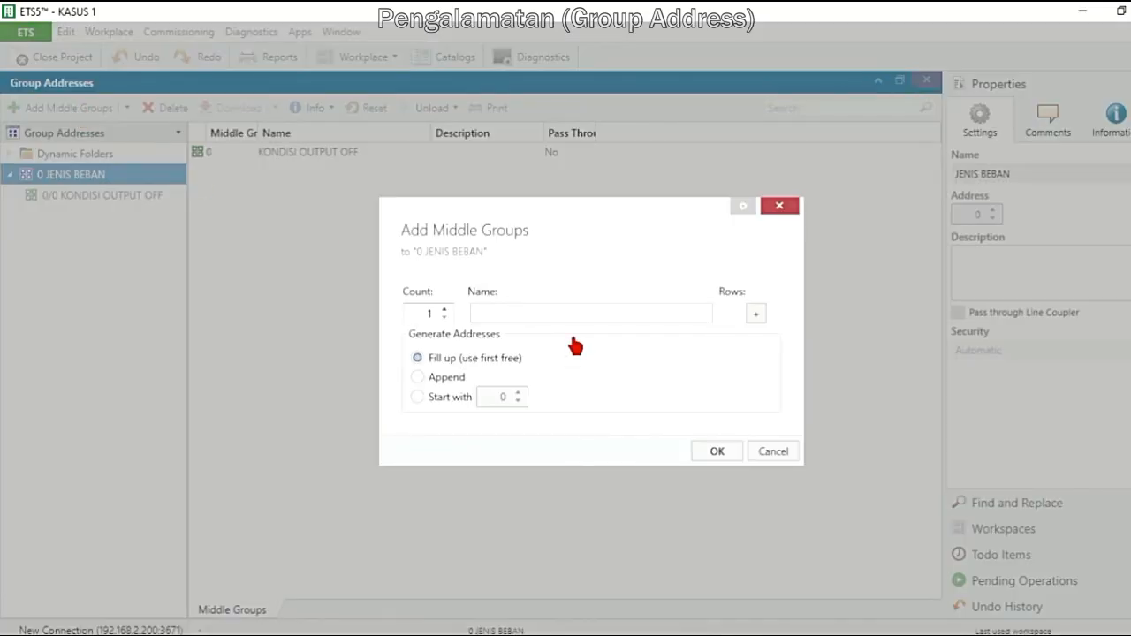
text(KONDISI OUPUT ON)
click(712, 452)
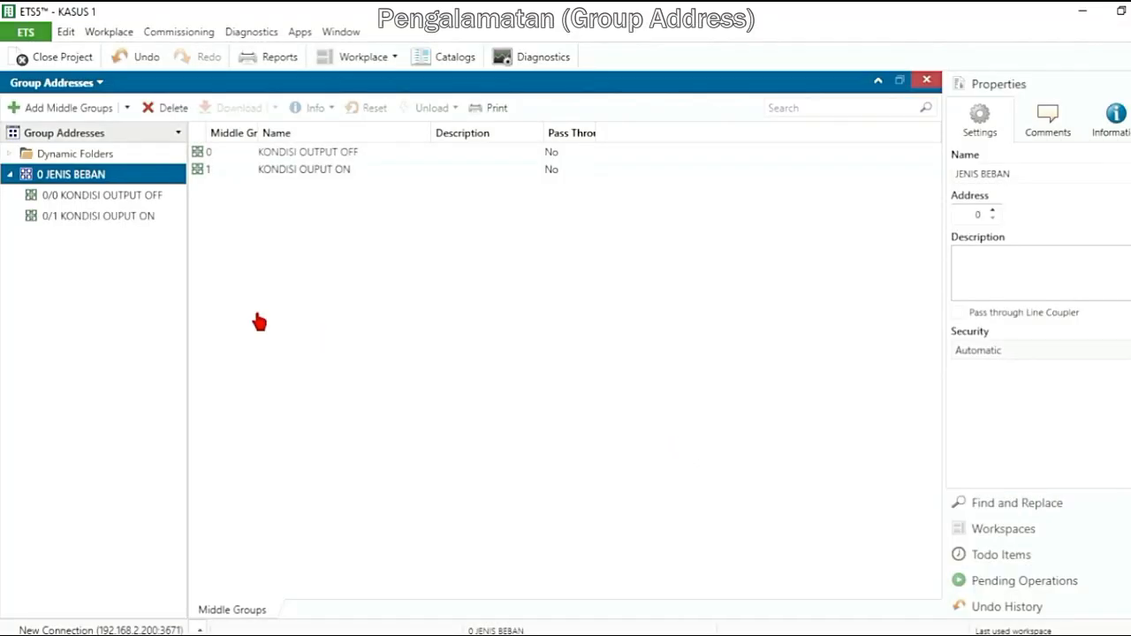
Add a third middle group named KONDIDI OUTPUT ON OFF to JENIS BEBAN, copying the KONDIDI OUTPUT part of the name for reuse
click(71, 219)
click(76, 176)
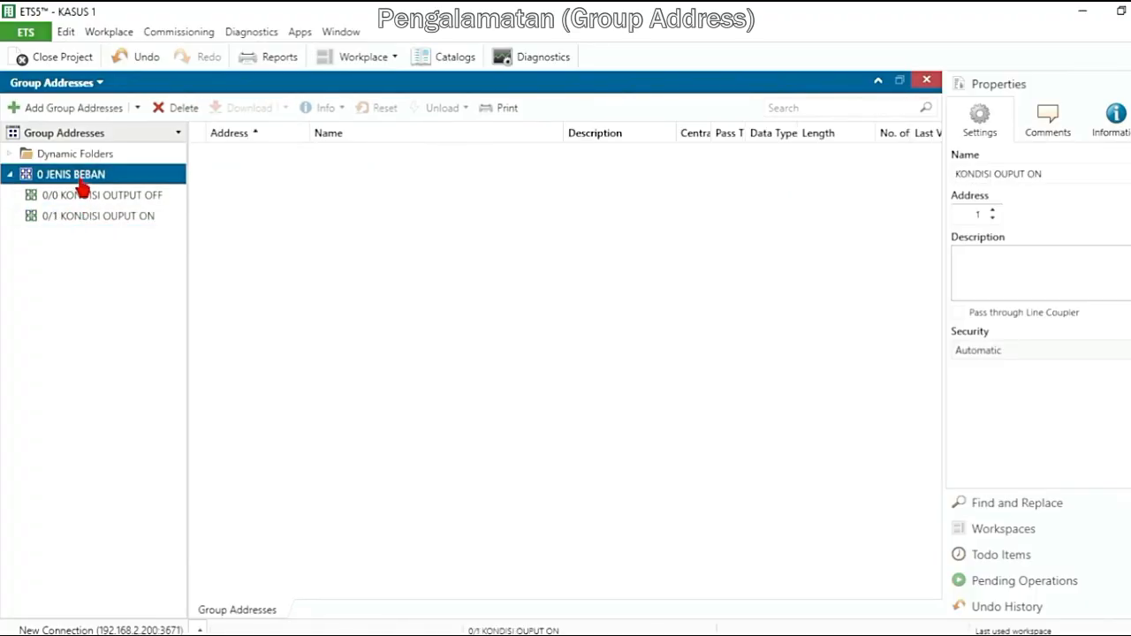
click(71, 107)
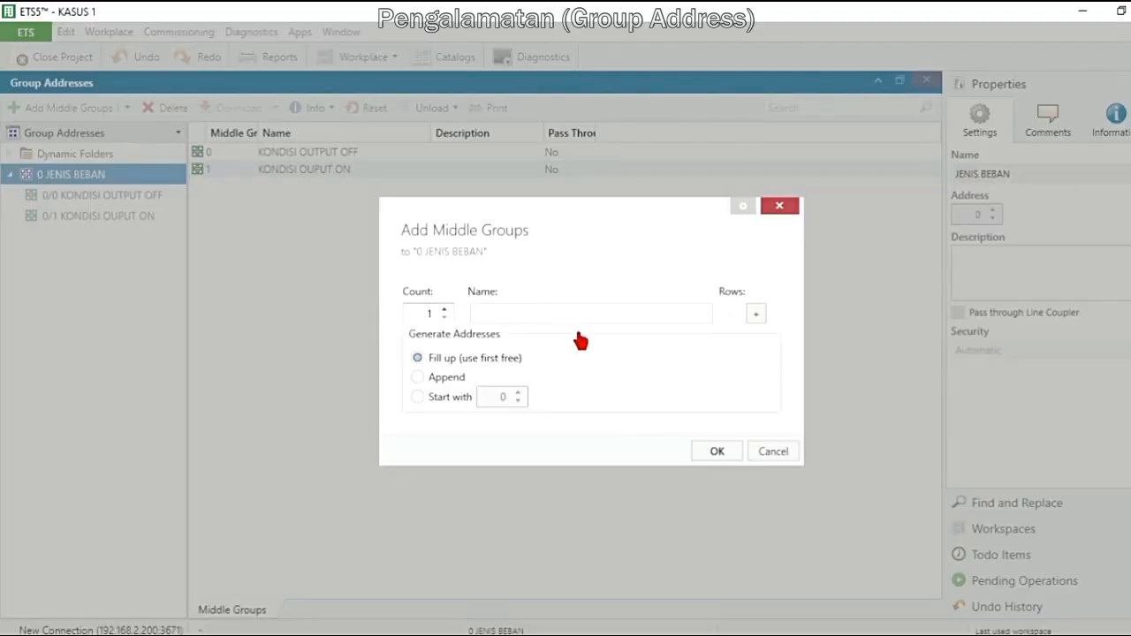
text(KONDIDI OUTPUT)
key(shift+Left)
key(shift+Left)
key(shift+Left)
key(shift+Left)
key(shift+Left)
key(shift+Left)
key(shift+Left)
key(shift+Left)
key(shift+Left)
key(shift+Left)
key(shift+Left)
key(shift+Left)
key(shift+Left)
key(shift+Left)
key(ctrl+c)
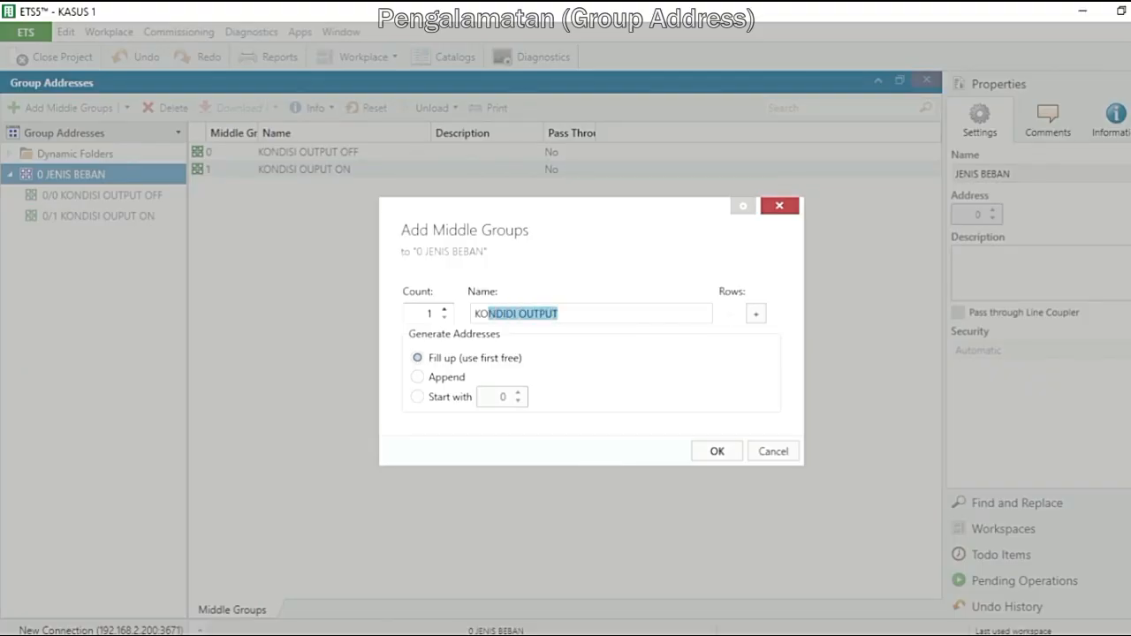
key(End)
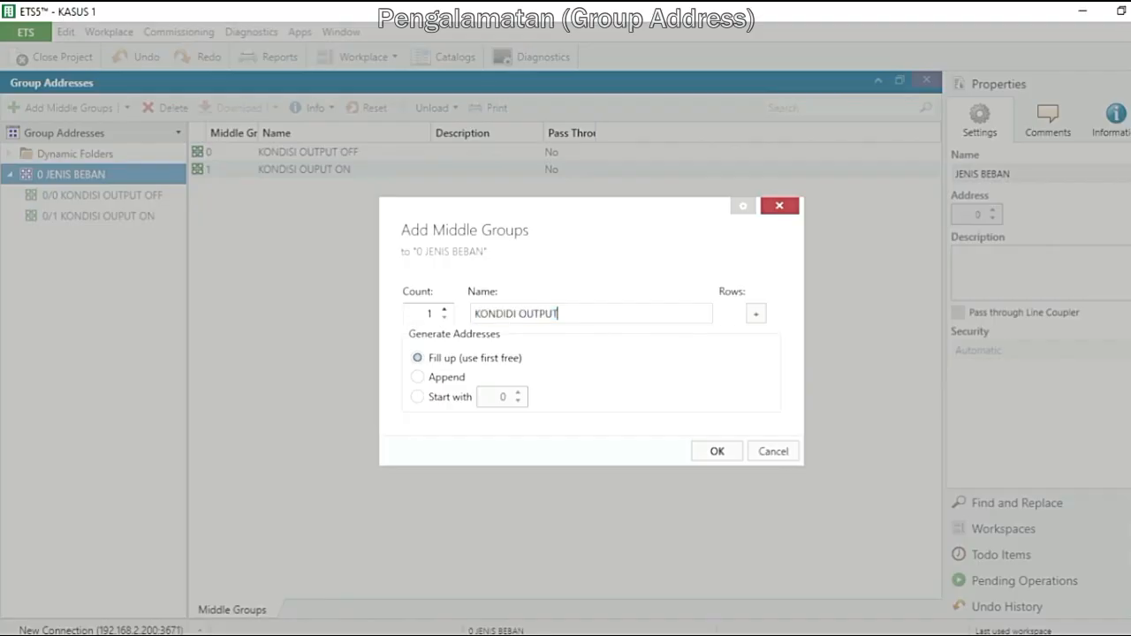
text(ON OFF)
click(715, 451)
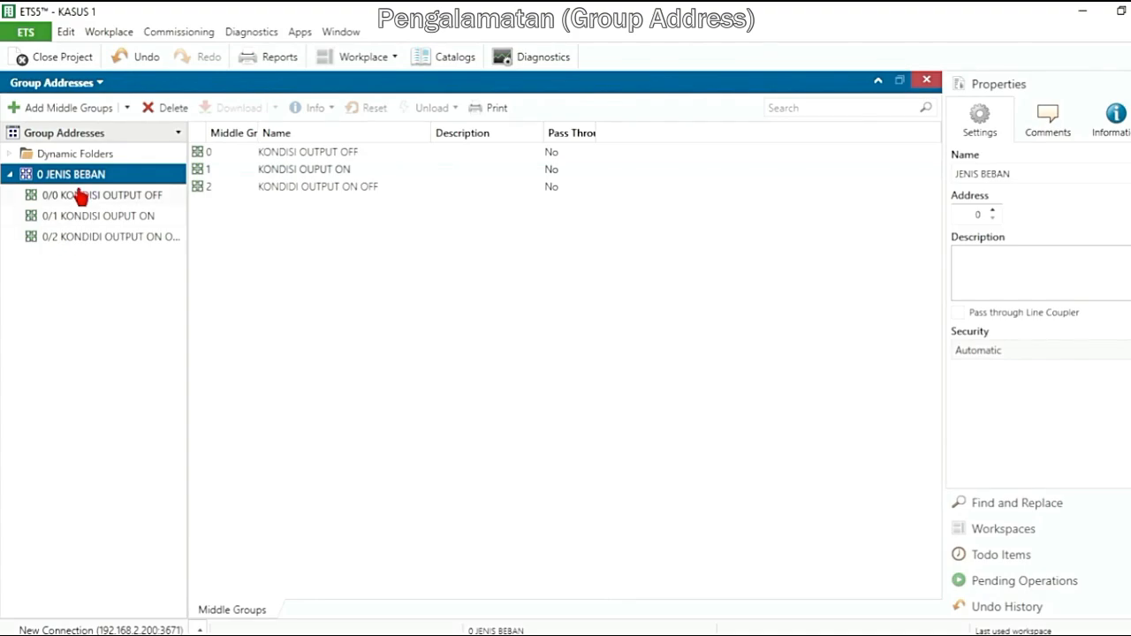
Add a fourth middle group named KONDIDI OUTPUT TIMER to JENIS BEBAN, reusing the copied start of the name
click(55, 107)
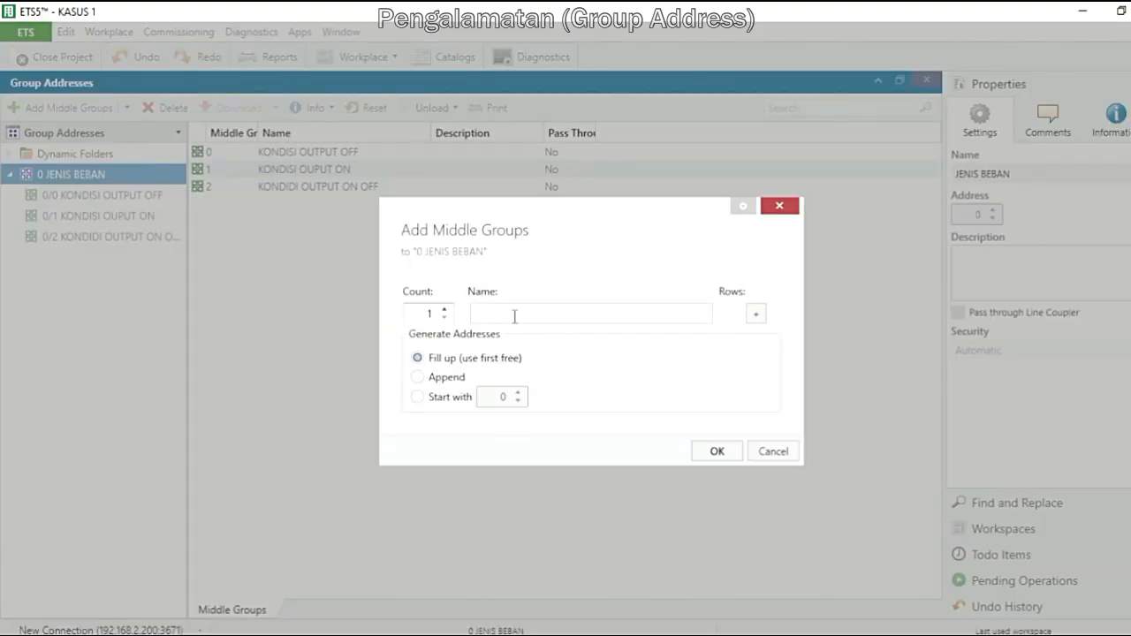
key(ctrl+v)
text(TIMER)
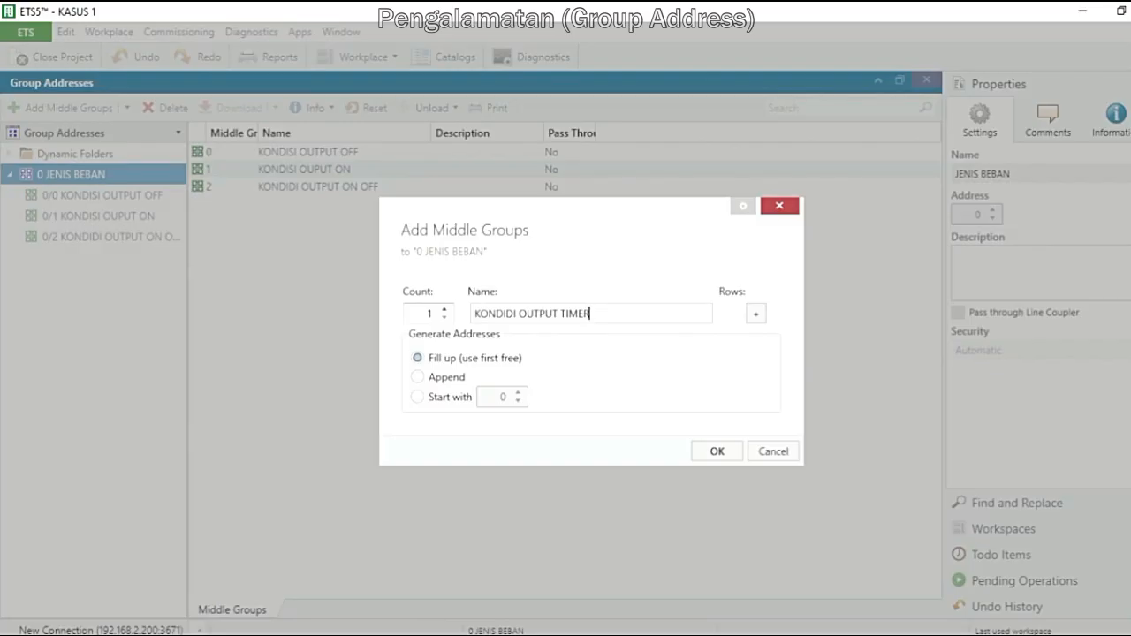
click(715, 452)
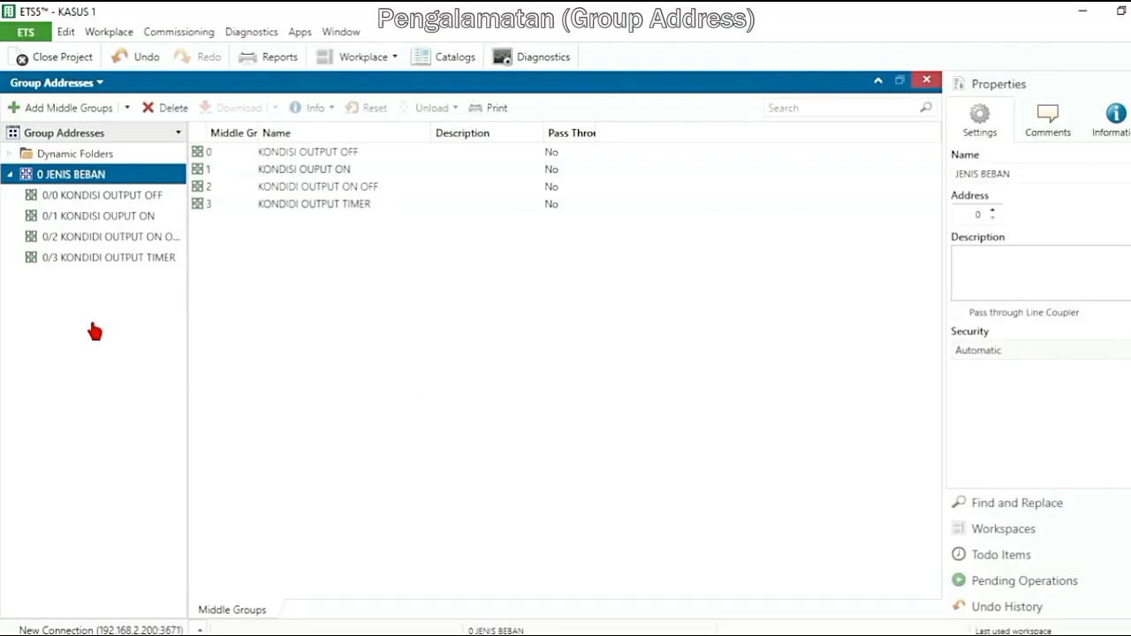
Change the address of the KONDIDI OUTPUT TIMER middle group to 4 and set it back to 3
click(114, 261)
click(110, 245)
click(96, 263)
click(992, 211)
click(161, 241)
click(131, 258)
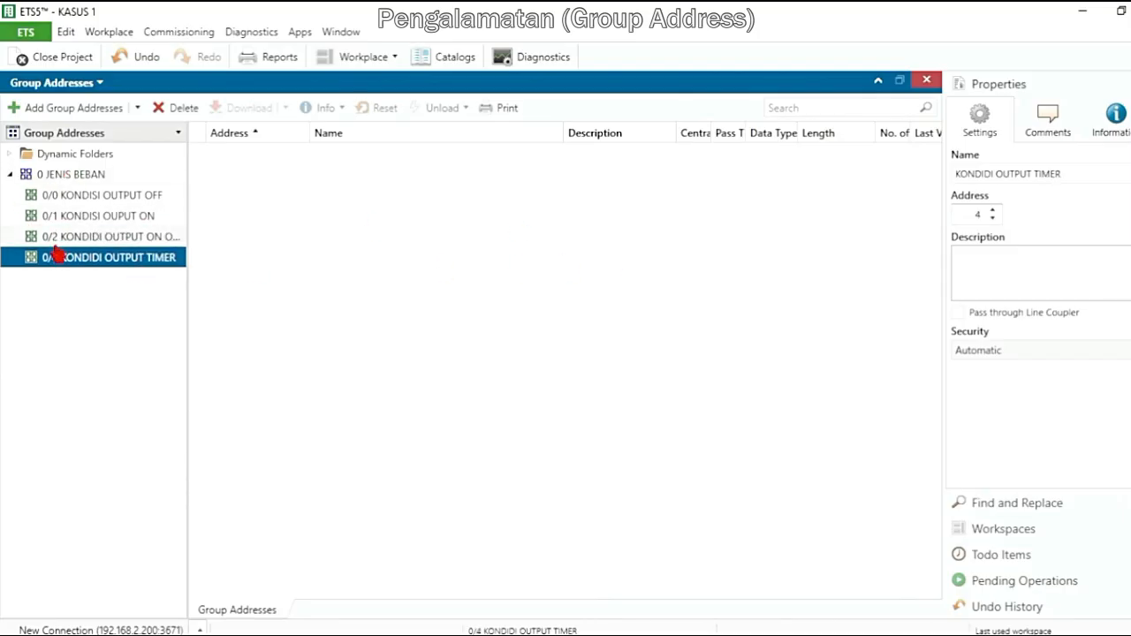
click(992, 218)
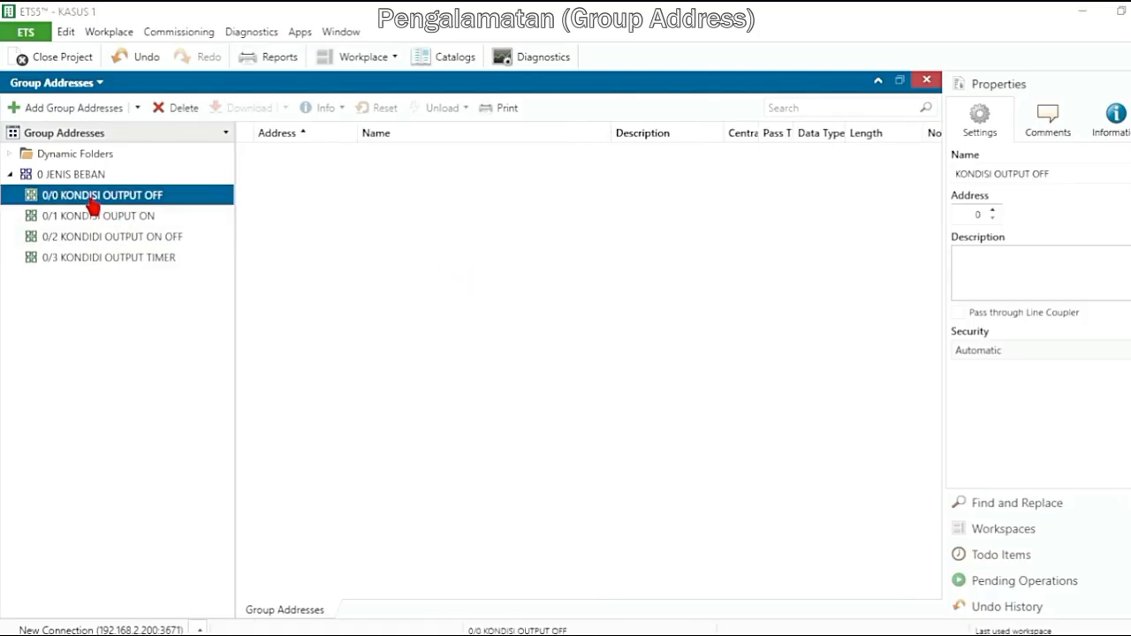
Rename the main group as JENIS BEBAN PENERANGAN
shift+click(93, 257)
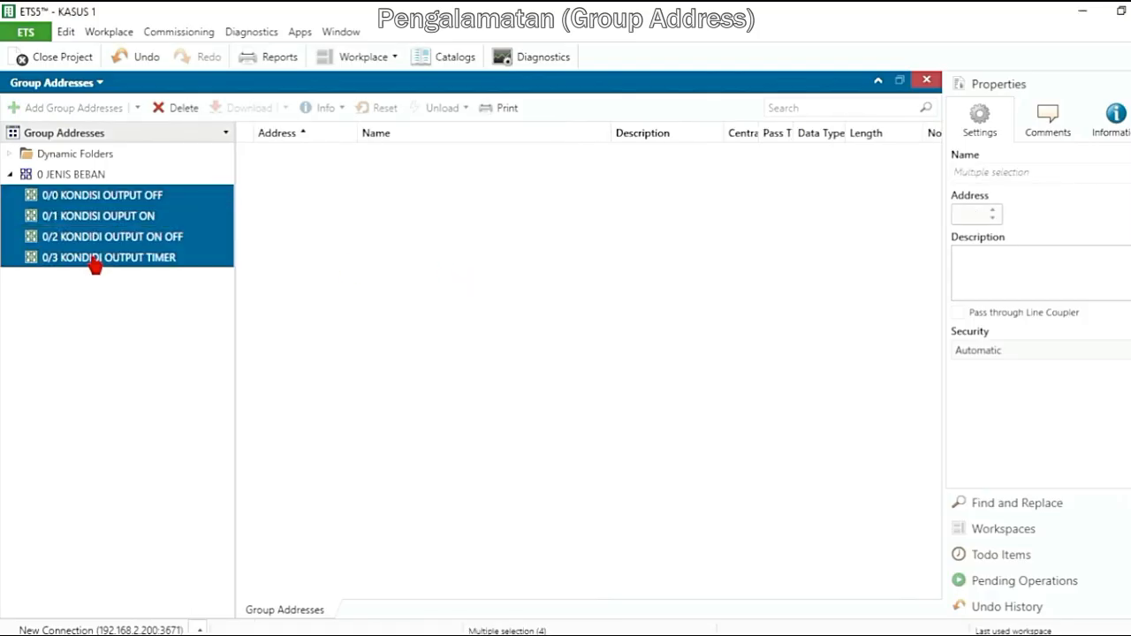
click(78, 182)
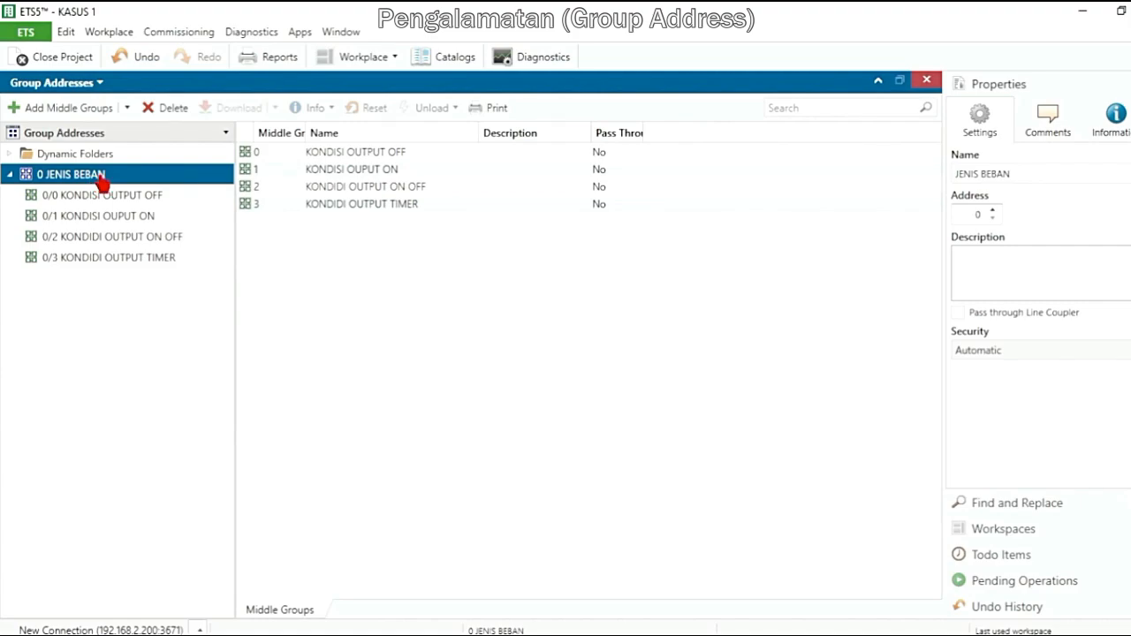
click(1053, 179)
text(PENE)
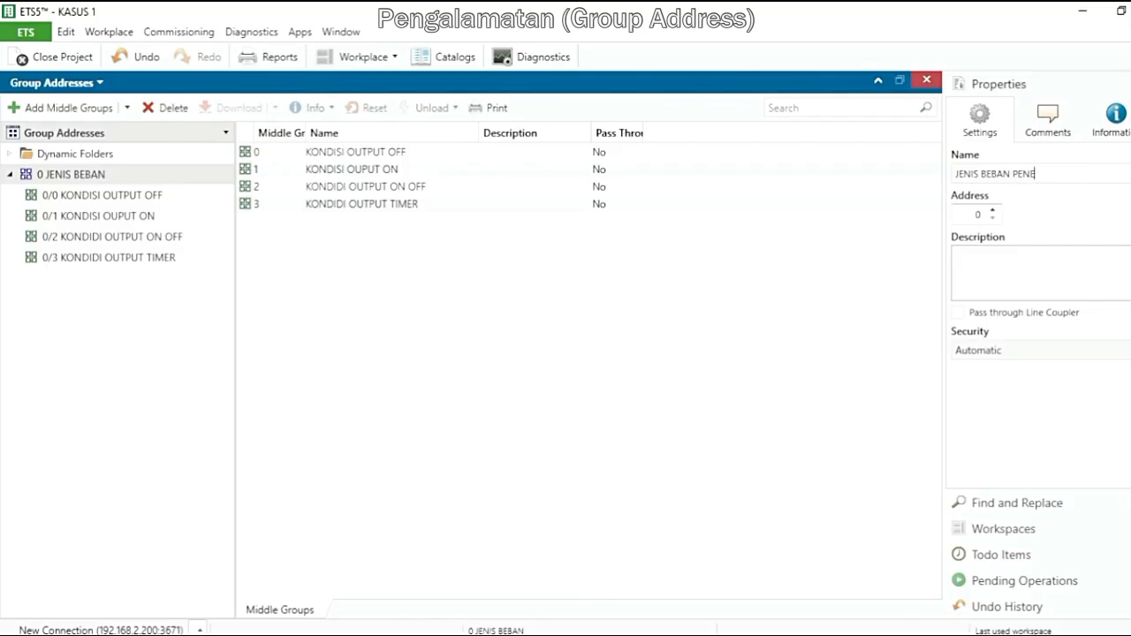
text(RANGAN)
Add one group address named BUTTON 3 to the KONDISI OUTPUT OFF middle group, using the first free address
click(121, 202)
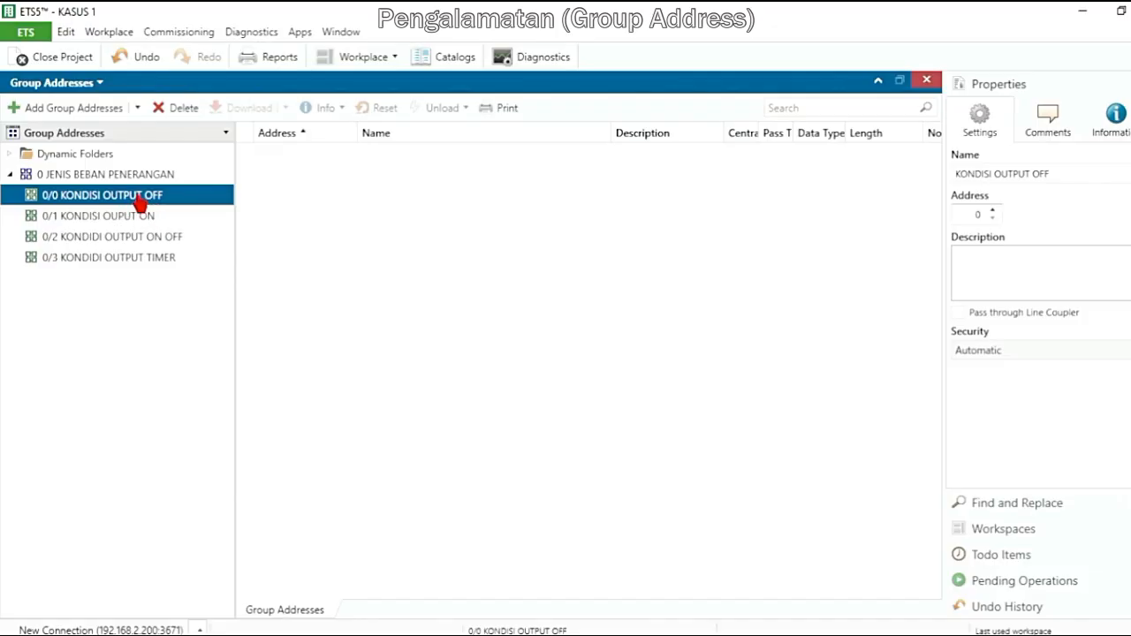
click(51, 110)
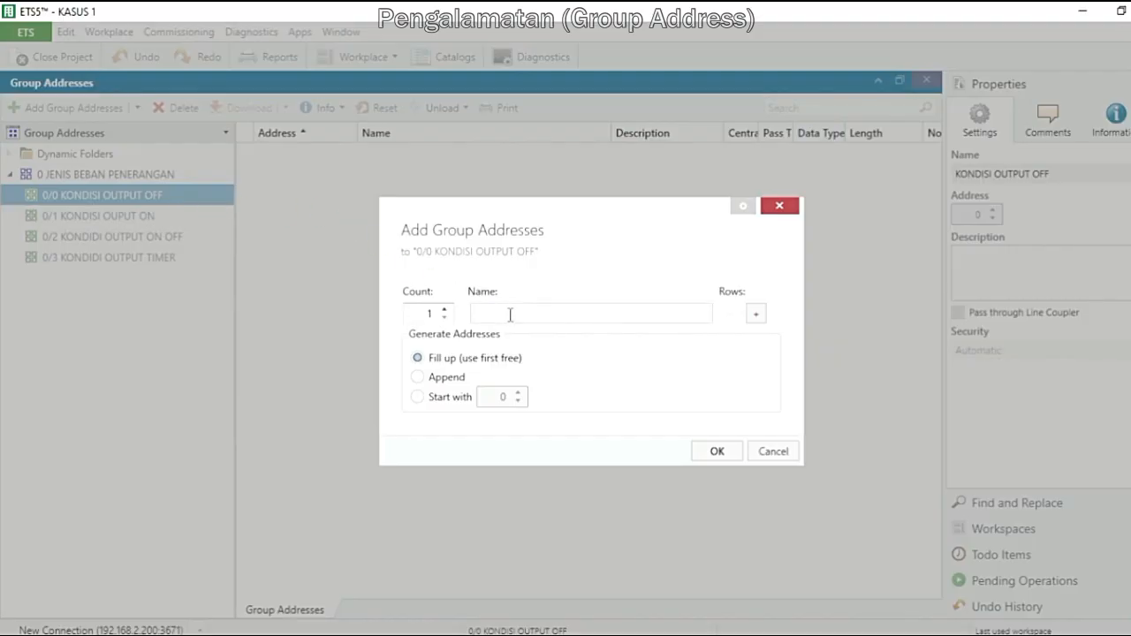
text(BUTTON 3)
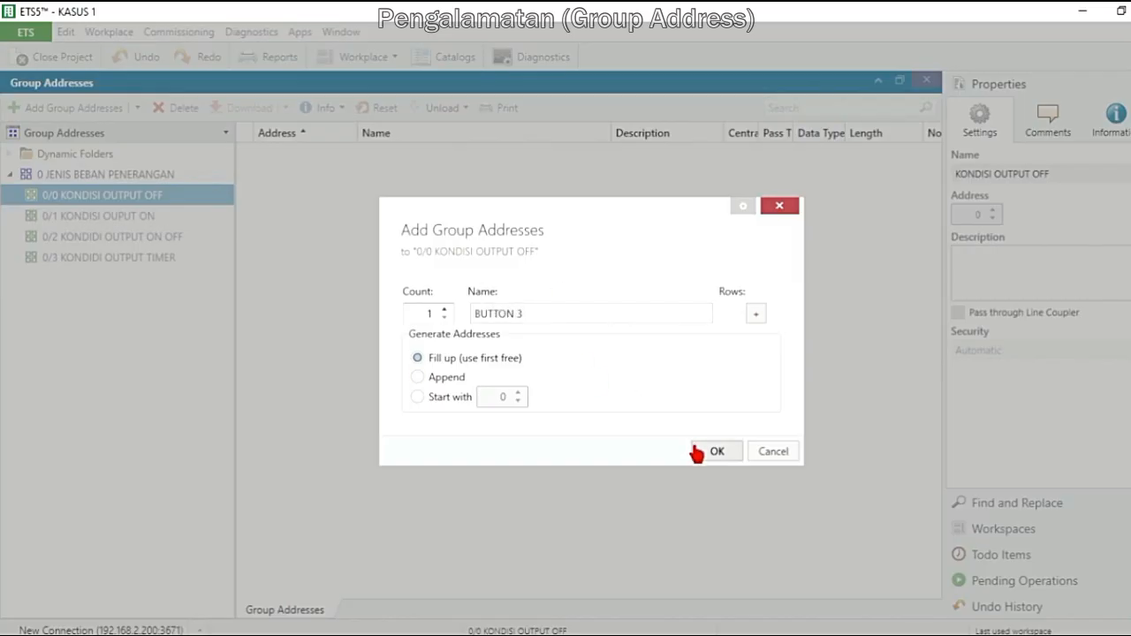
click(723, 451)
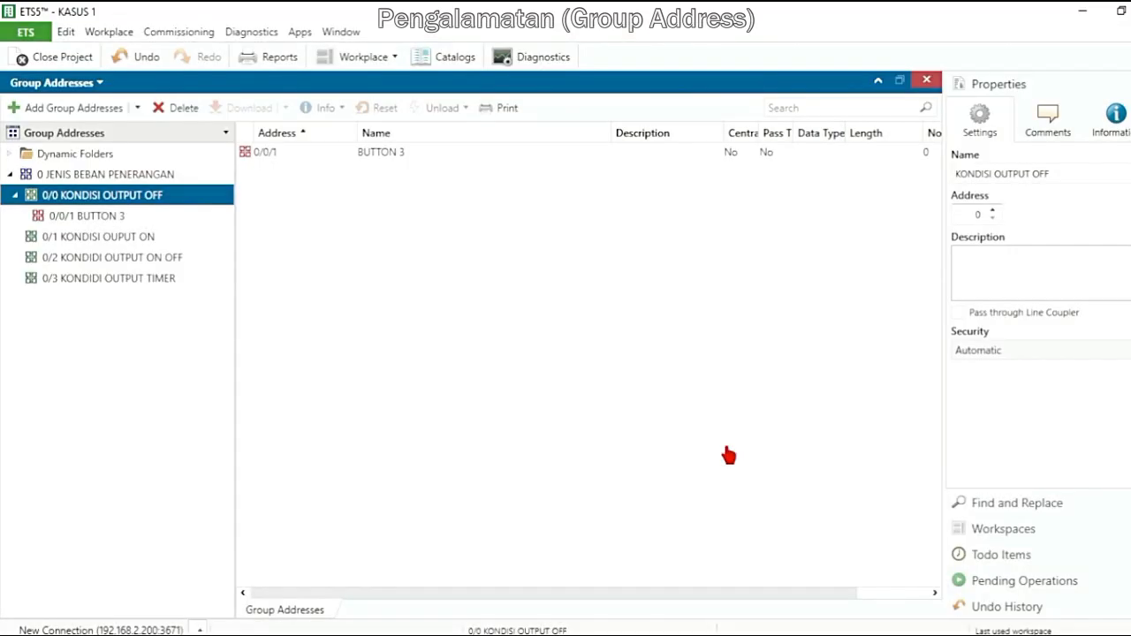
Set the address of BUTTON 3 in the KONDISI OUTPUT OFF middle group to 0/0/3
click(116, 220)
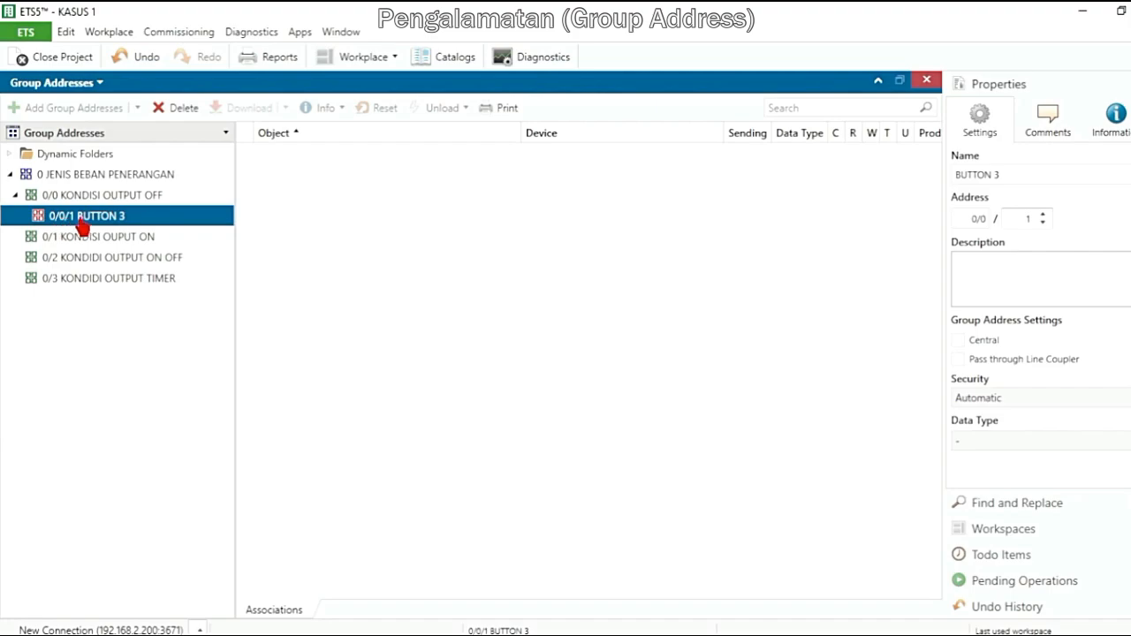
click(1043, 214)
Add one group address named BUTOON 3 to the KONDISI OUPUT ON middle group, using the first free address
click(141, 240)
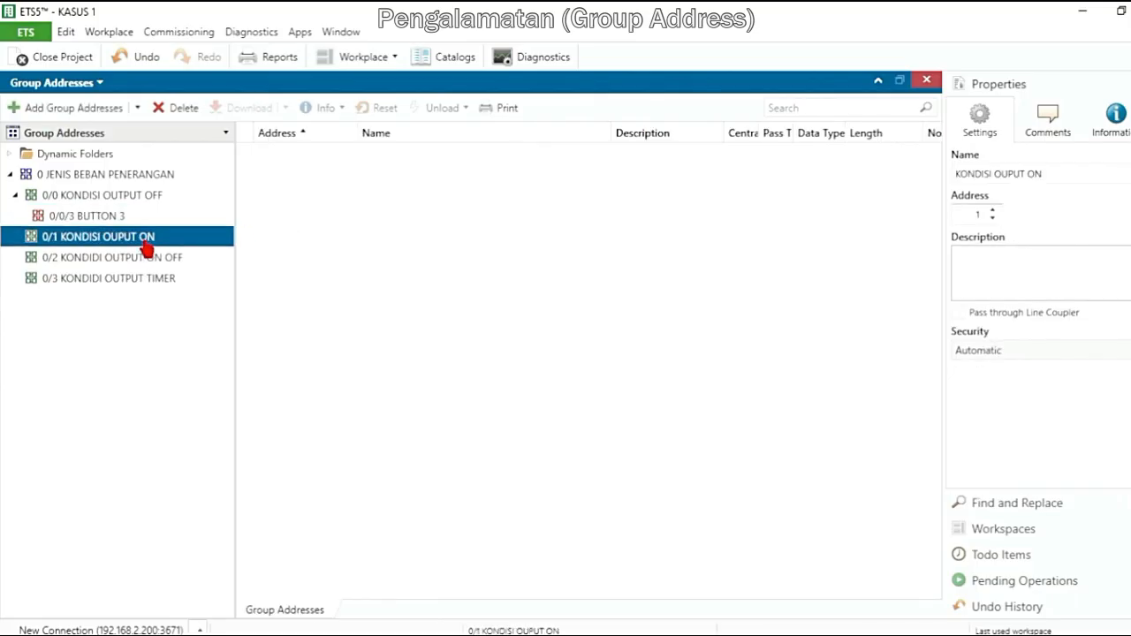
click(80, 115)
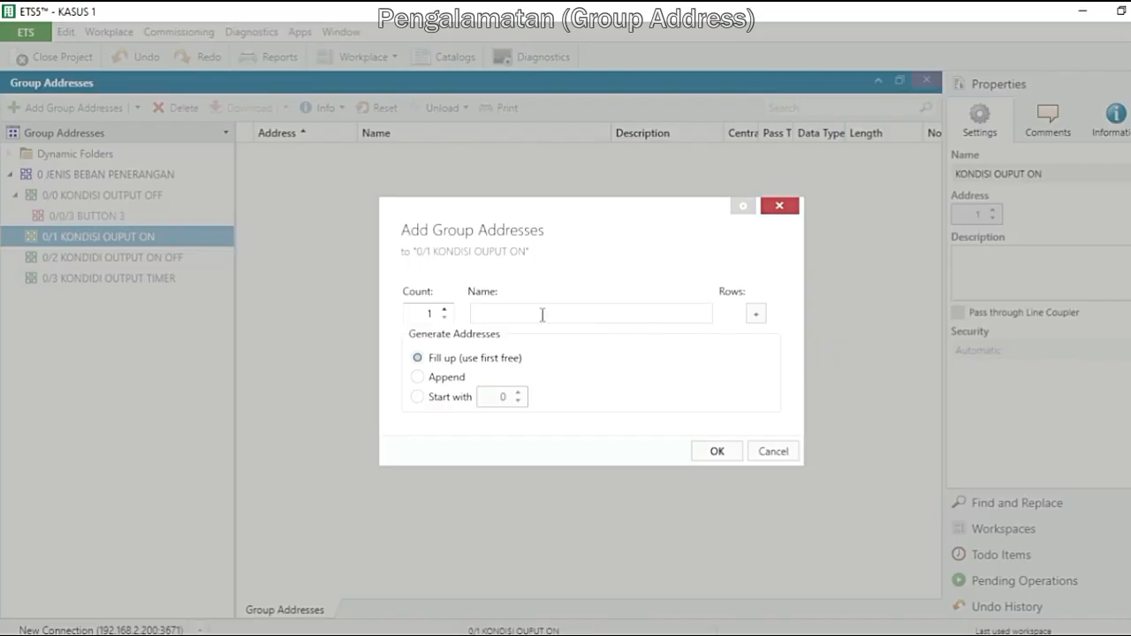
text(BUTOON 3)
click(716, 452)
Set the address of BUTOON 3 in the KONDISI OUPUT ON middle group to 0/1/3
click(64, 258)
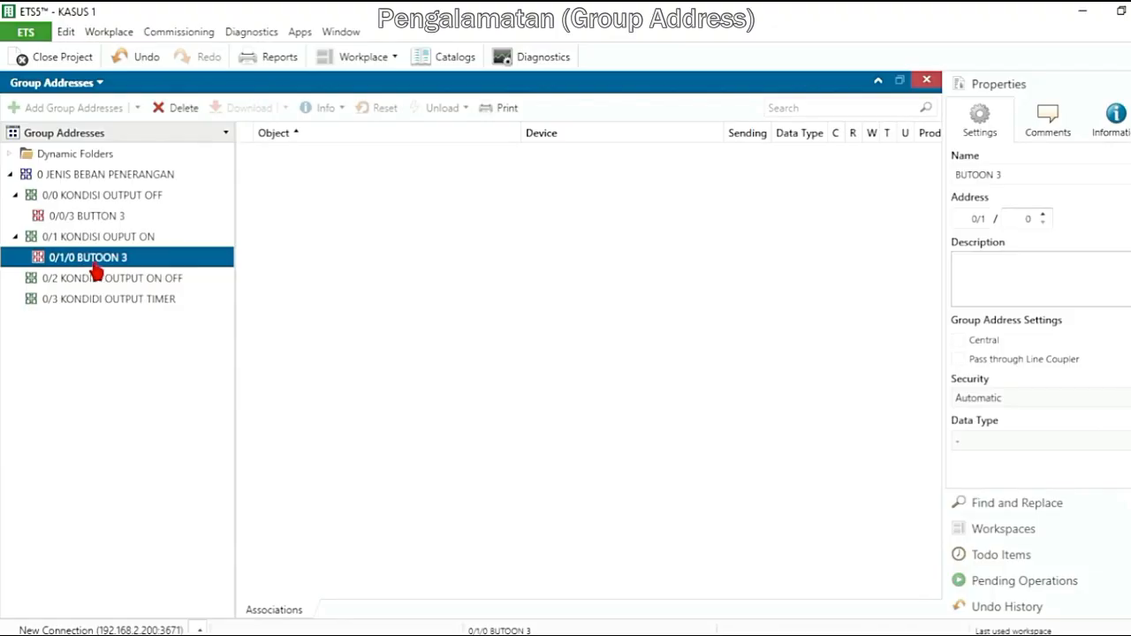
click(1042, 215)
click(1042, 215)
click(1042, 215)
Add a group address named BUTTON 1 to the KONDIDI OUTPUT ON OFF middle group and set its address to 0/2/1
click(157, 281)
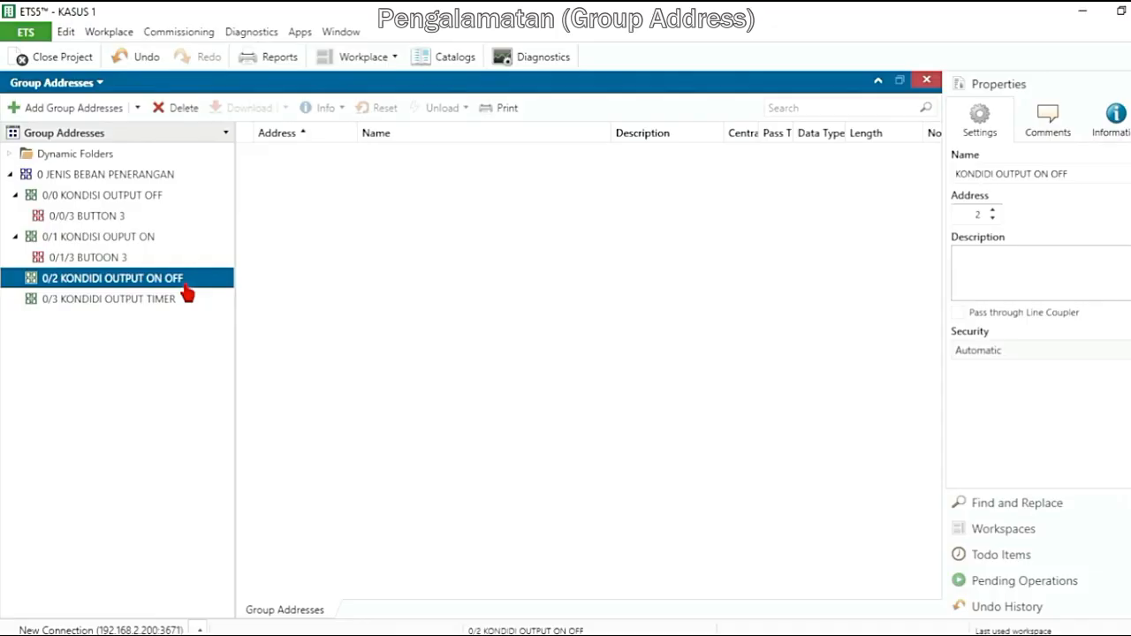
click(86, 112)
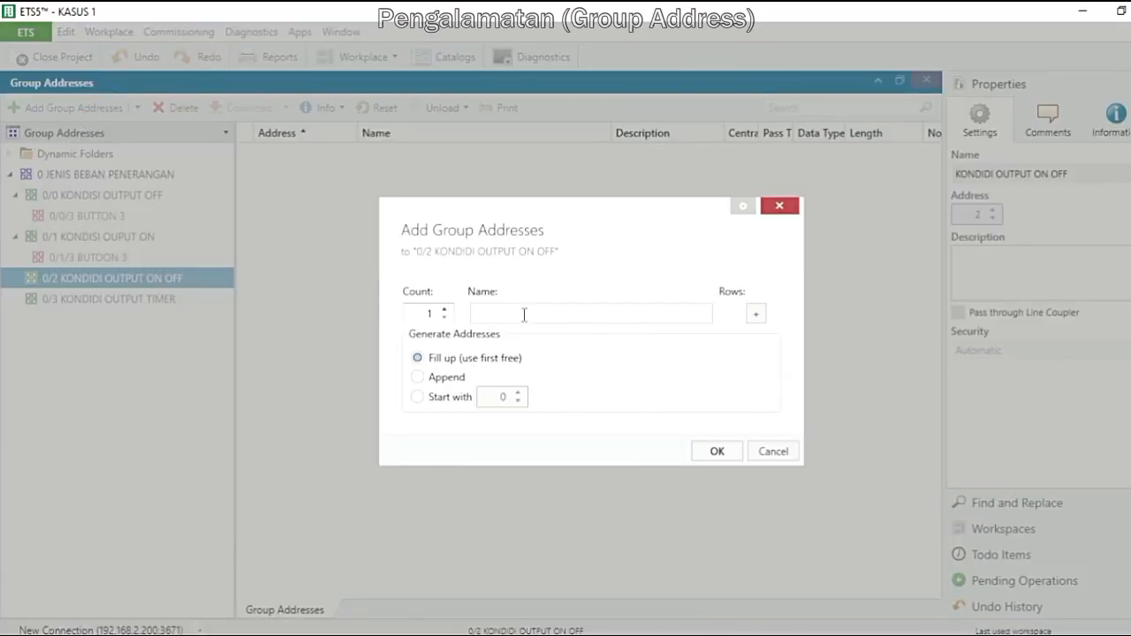
text(BUTTON 1)
click(714, 452)
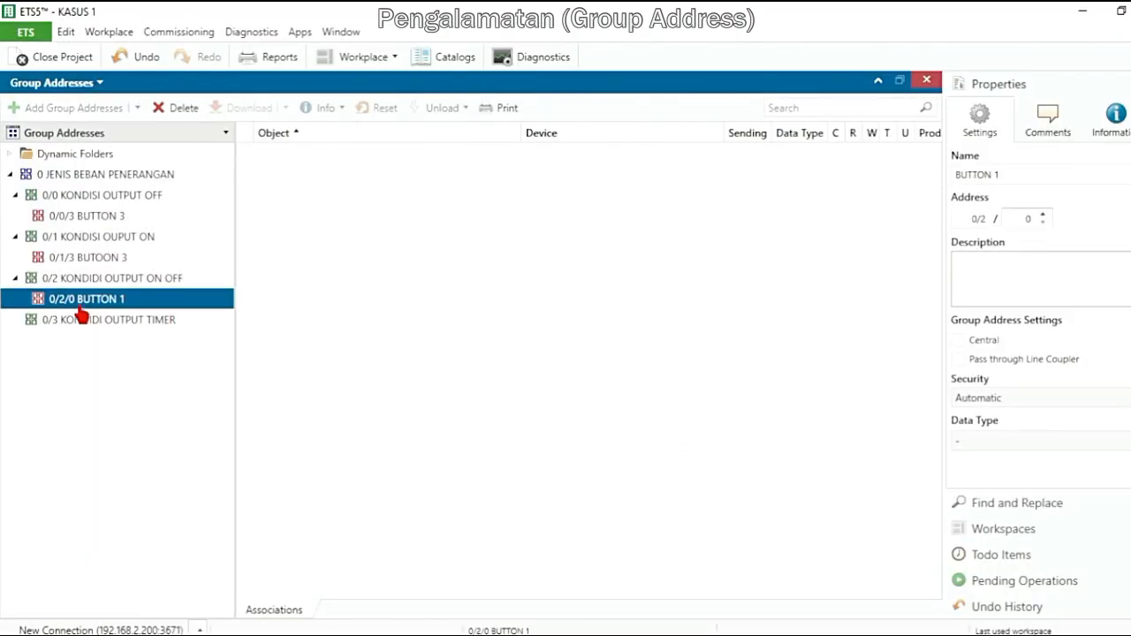
click(1041, 216)
Add a group address named BUTTON 2 to the KONDIDI OUTPUT ON OFF middle group and set its address to 0/2/2
click(80, 281)
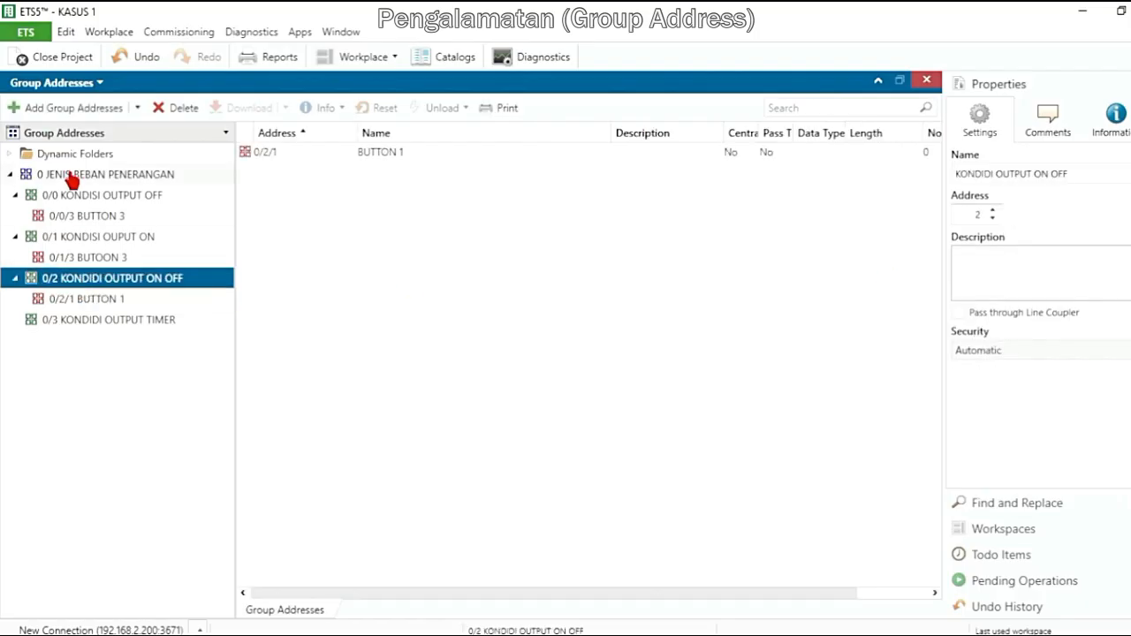
click(67, 107)
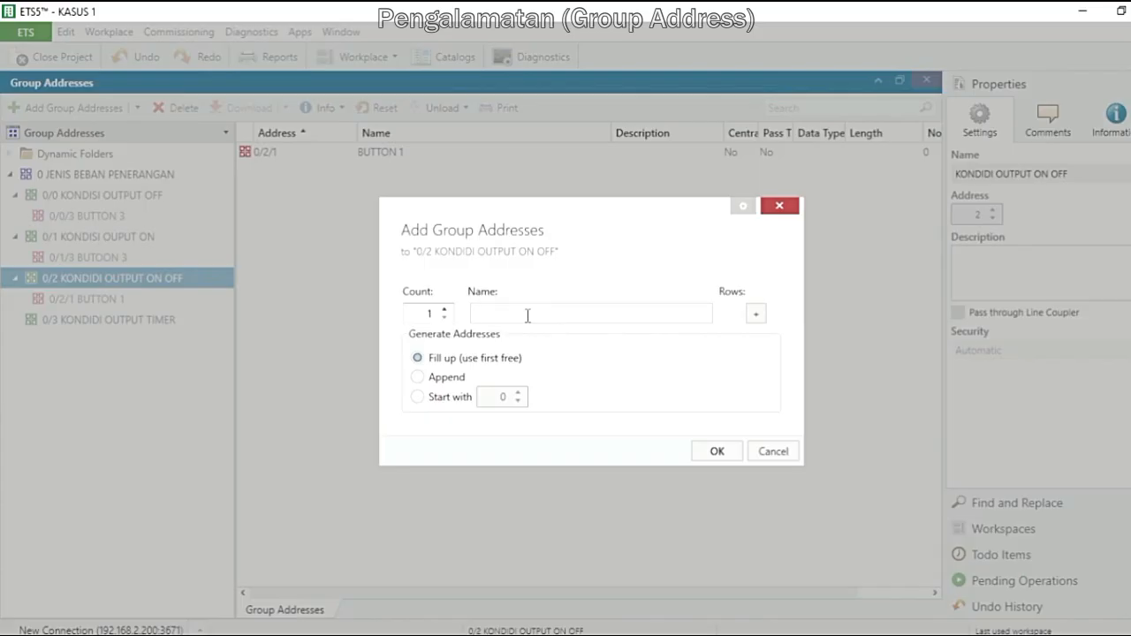
text(BUTTON 2)
click(715, 451)
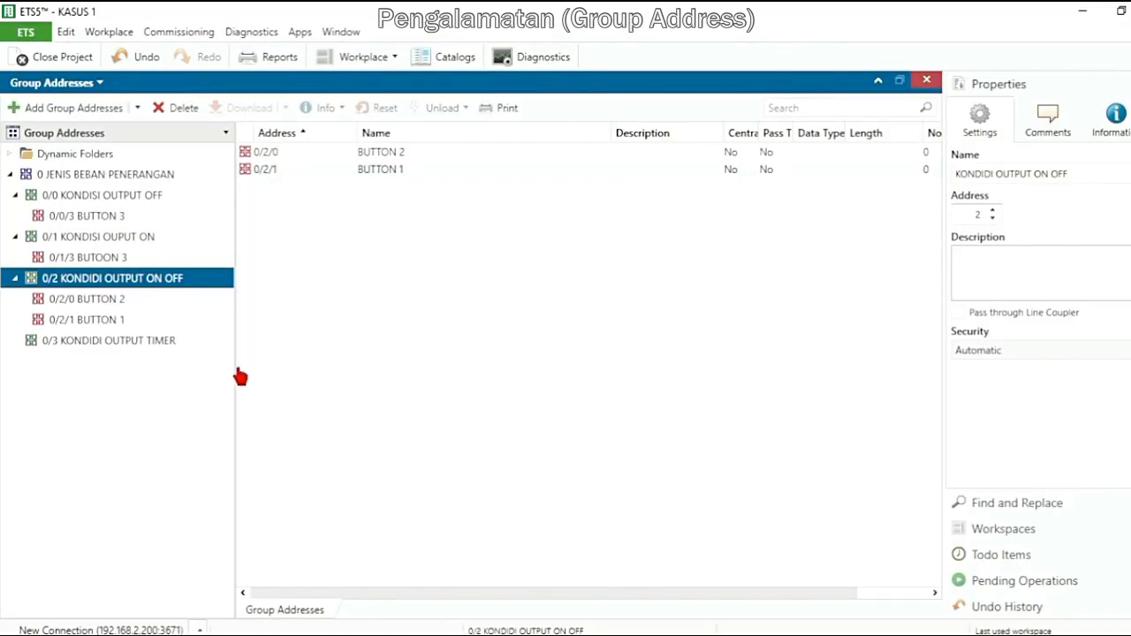
click(96, 300)
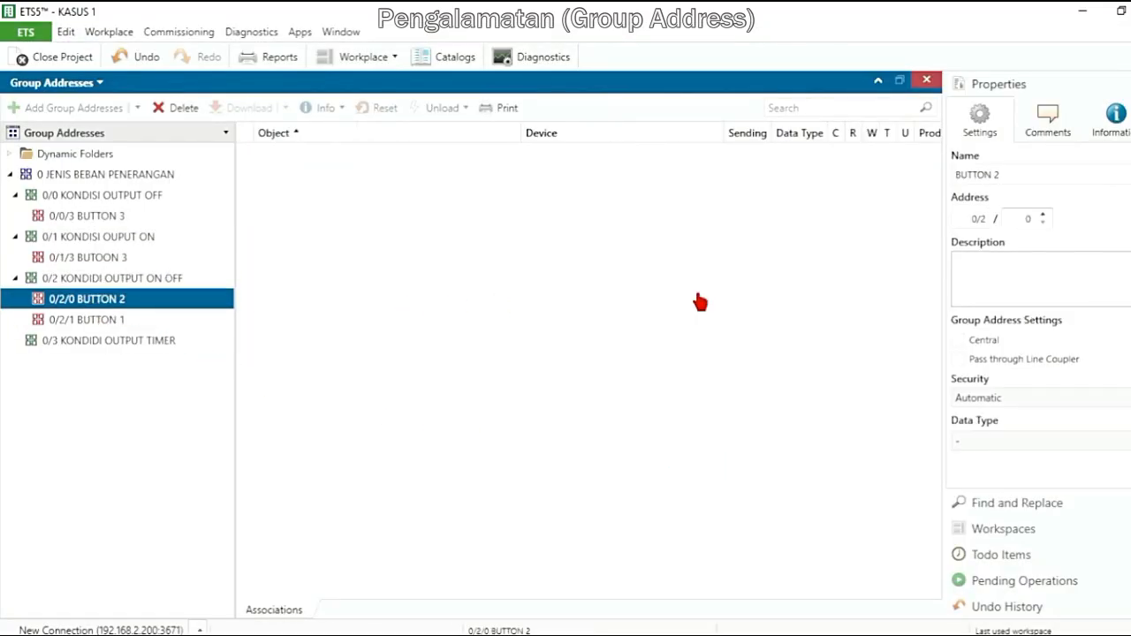
click(1042, 214)
click(1042, 214)
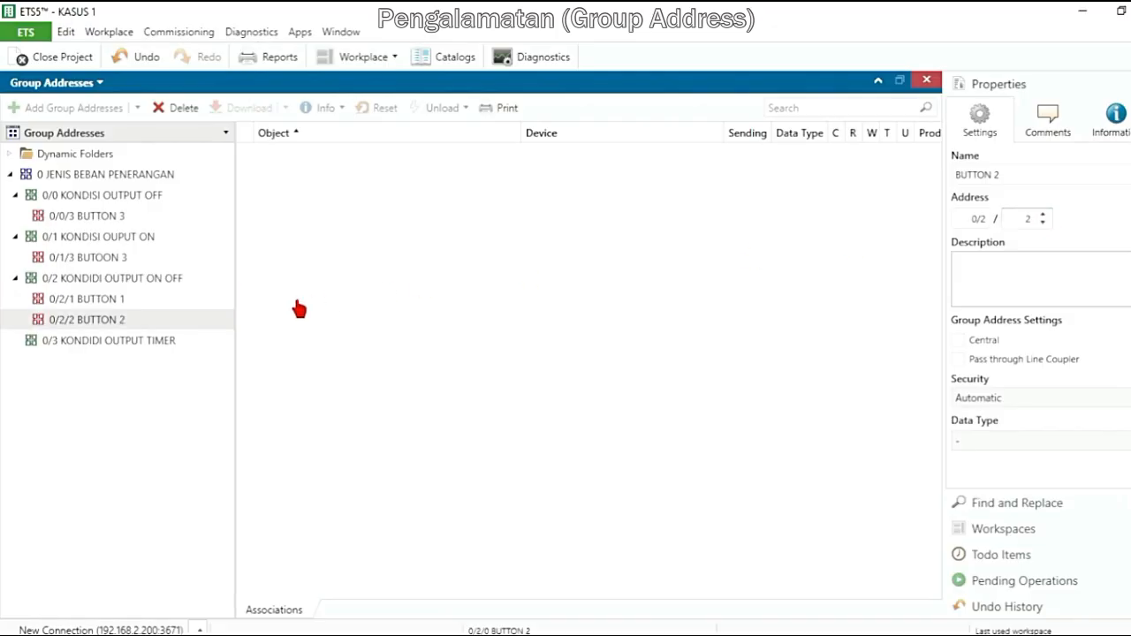
Add one group address named BINARY INPUT 1 to the KONDIDI OUTPUT ON OFF middle group, using the first free address
click(160, 280)
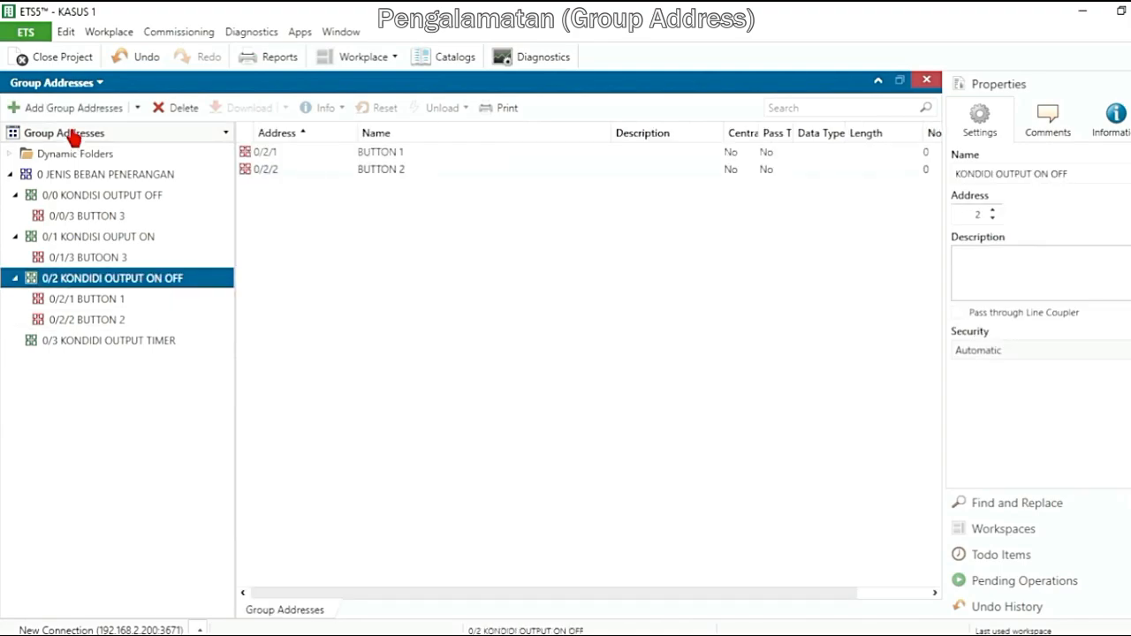
click(75, 108)
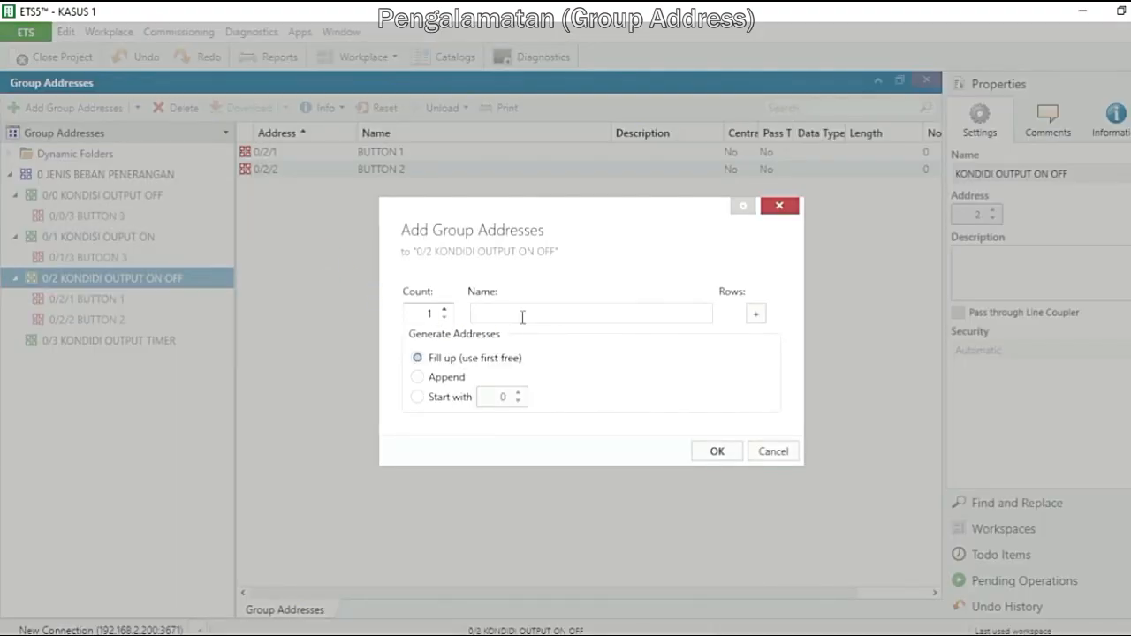
text(BINARY INPUT 1)
click(712, 449)
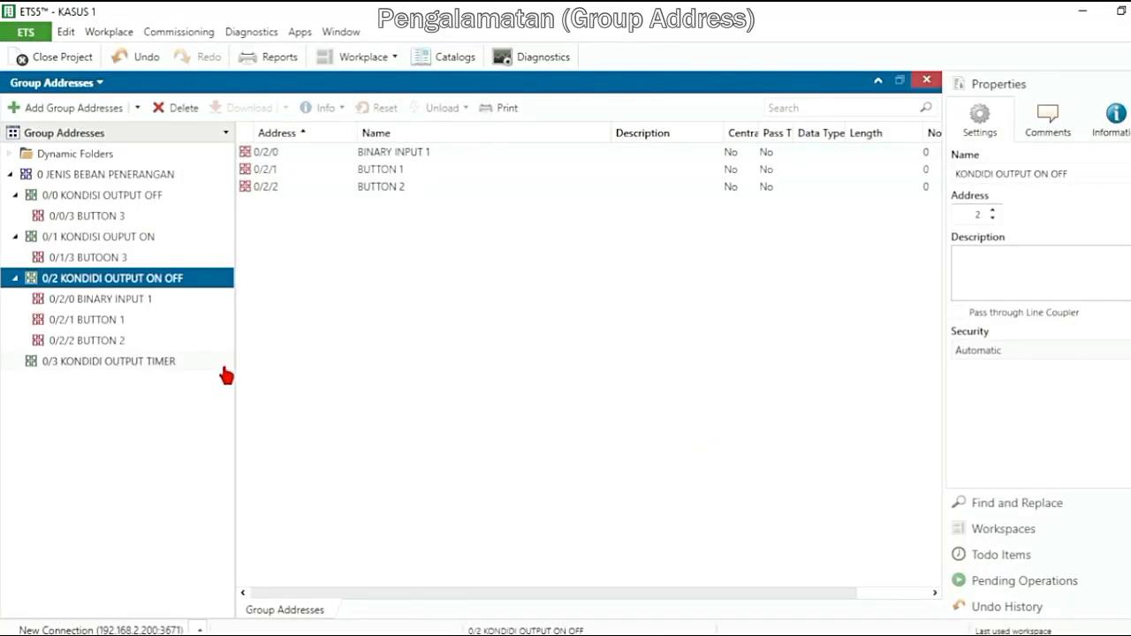
Set the address of BINARY INPUT 1 in the KONDIDI OUTPUT ON OFF middle group to 0/2/5
click(142, 305)
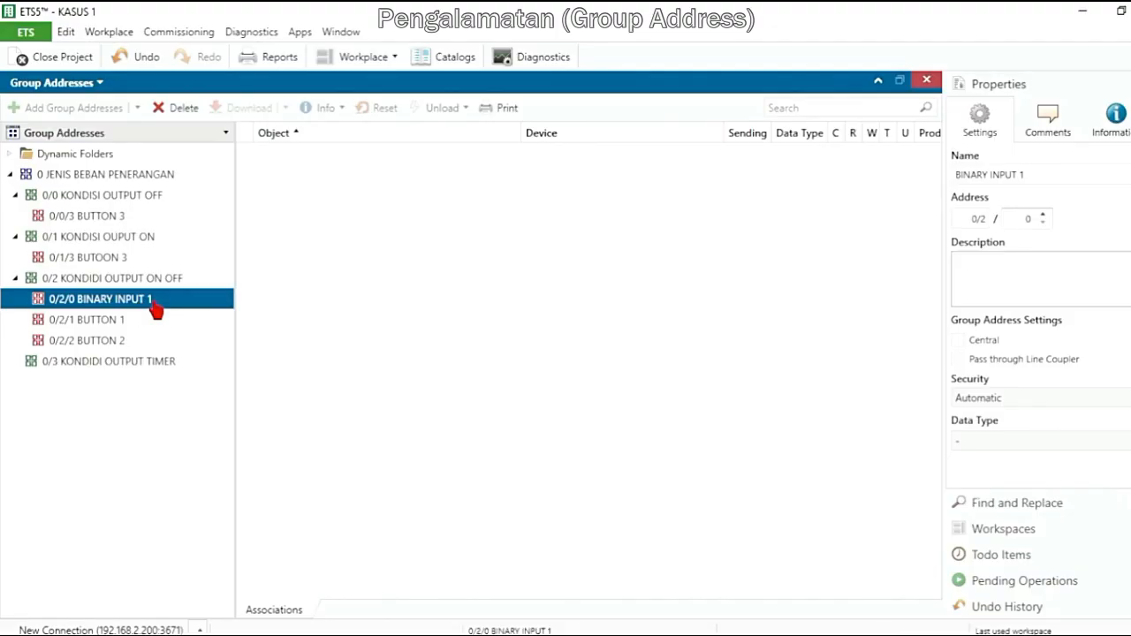
click(1043, 214)
click(1042, 214)
click(1042, 214)
click(1043, 213)
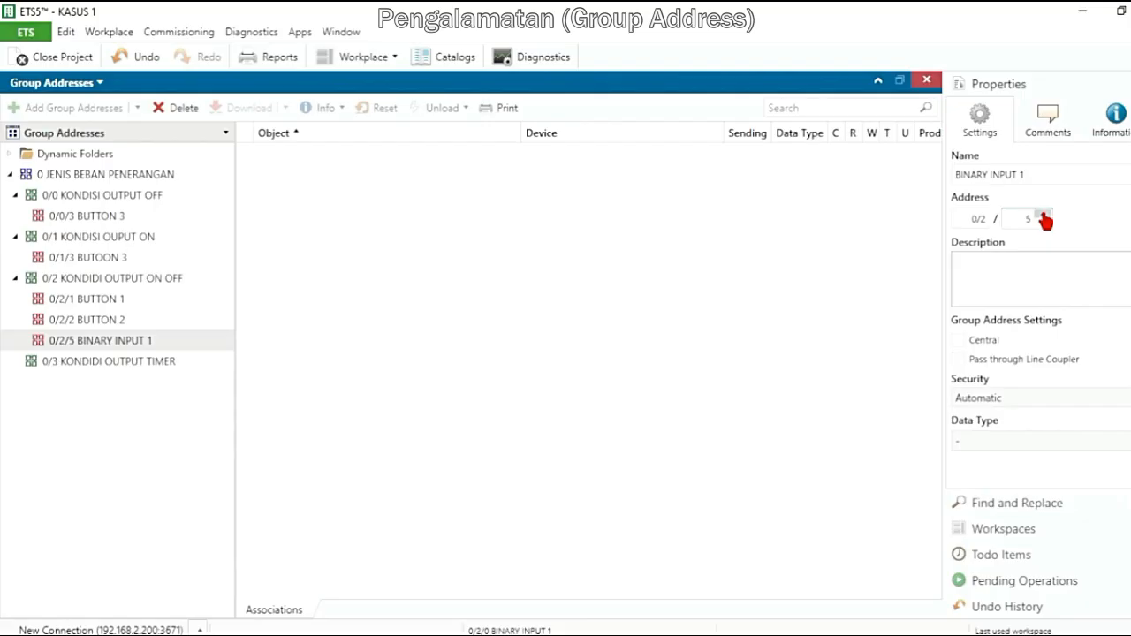
Add a group address named BUTTON 4 to the KONDIDI OUTPUT TIMER middle group and set its address to 0/3/4
click(157, 370)
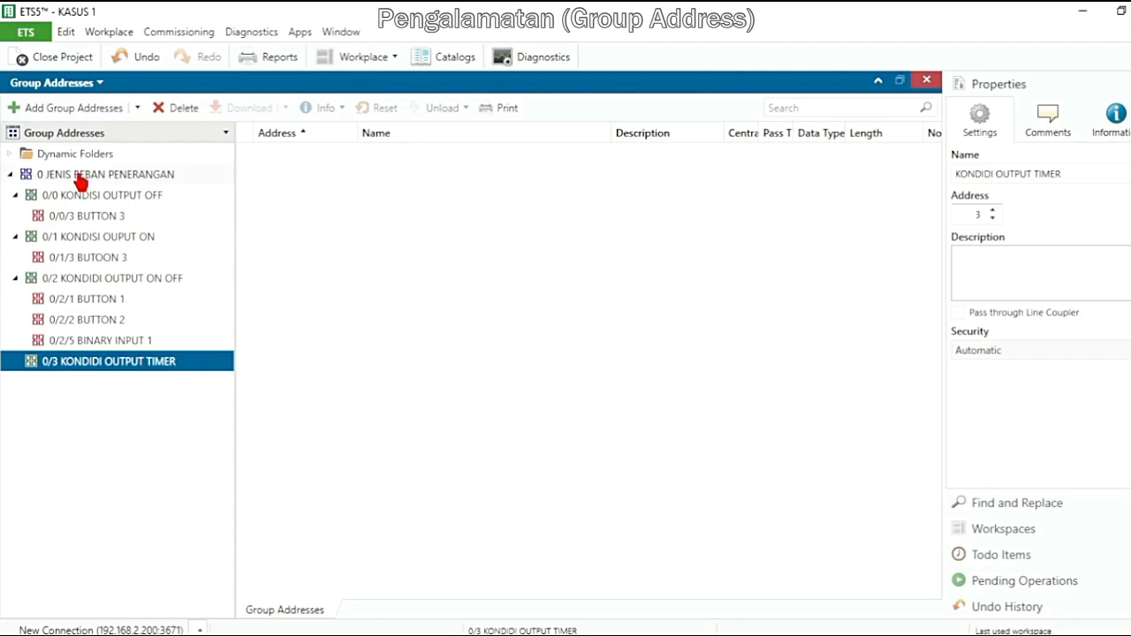
click(70, 109)
text(BUTTON 4)
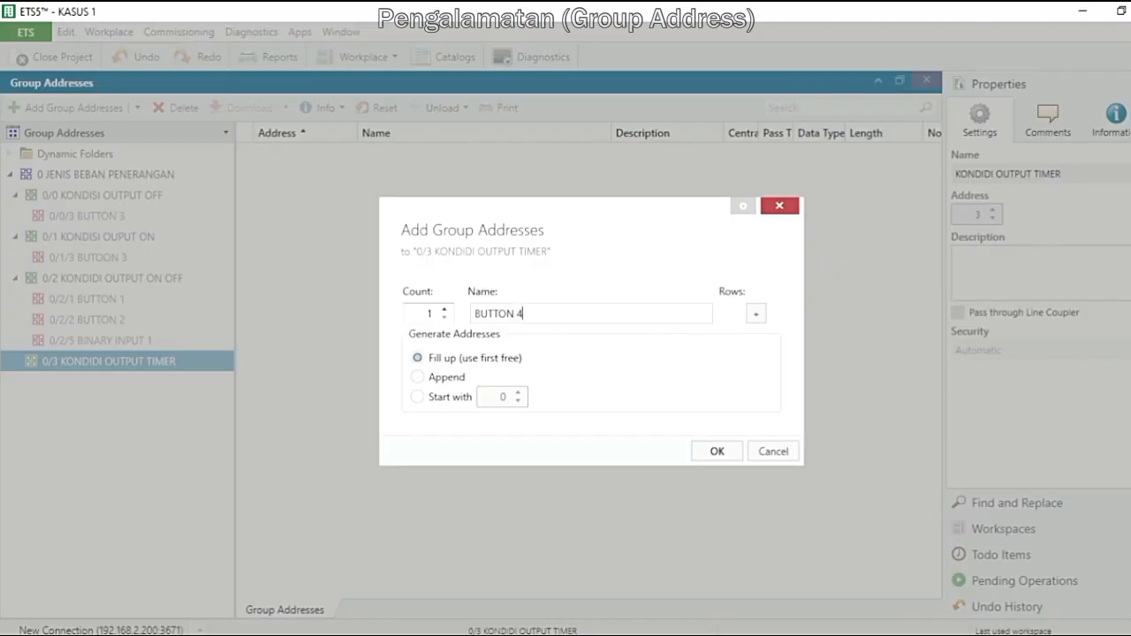
click(715, 453)
click(123, 391)
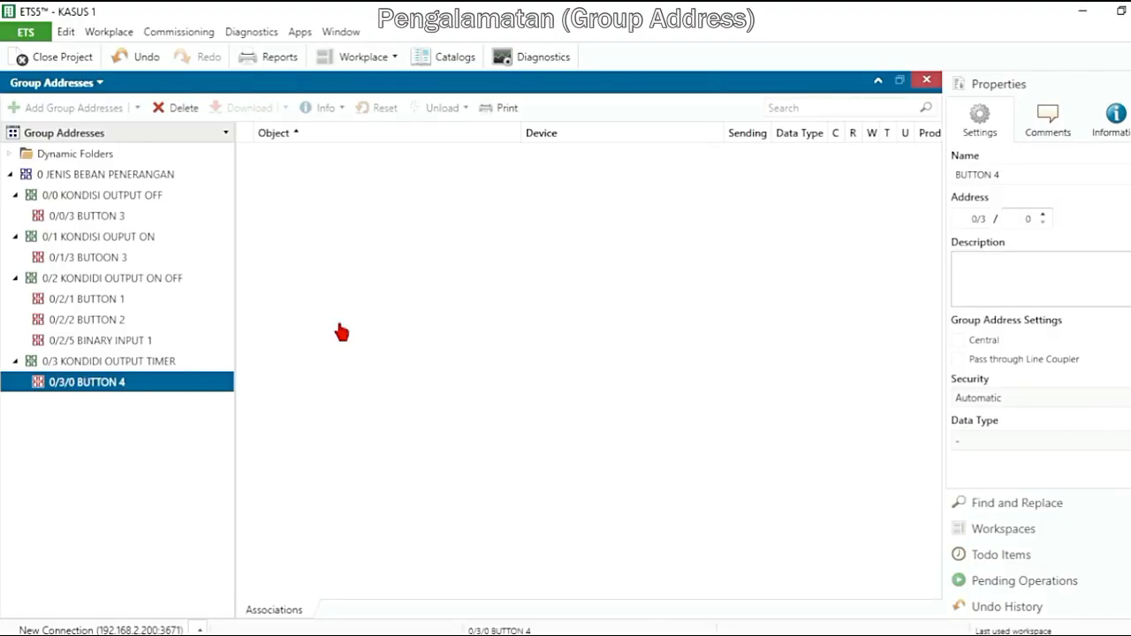
click(1043, 216)
Collapse the group address tree, and re-expand JENIS BEBAN PENERANGAN and its four middle groups to review their group addresses
click(181, 361)
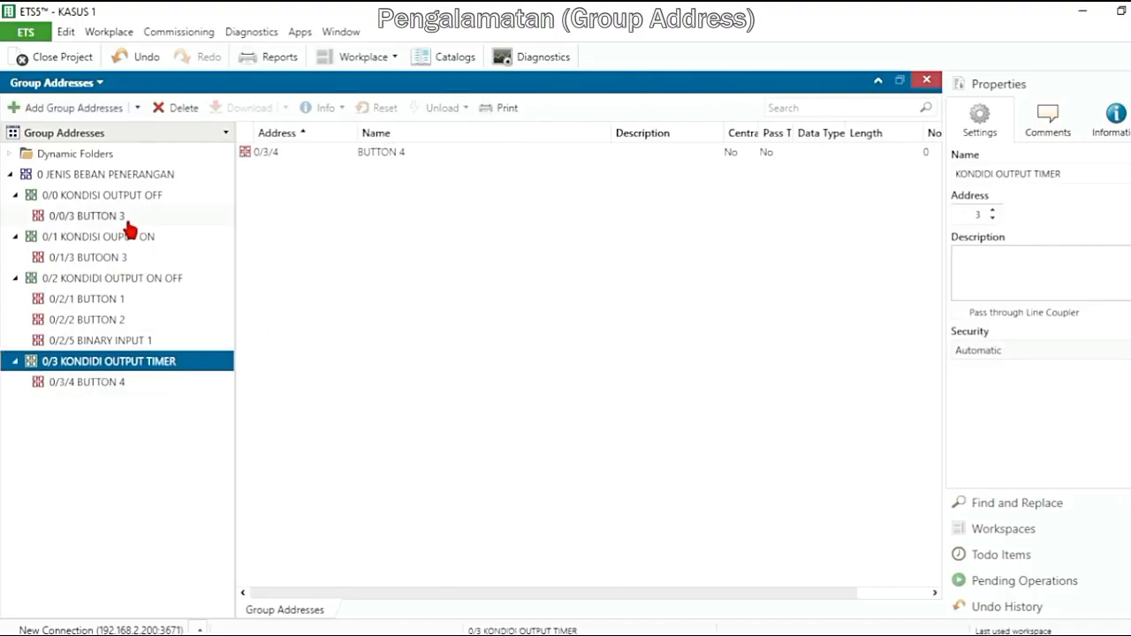
click(15, 258)
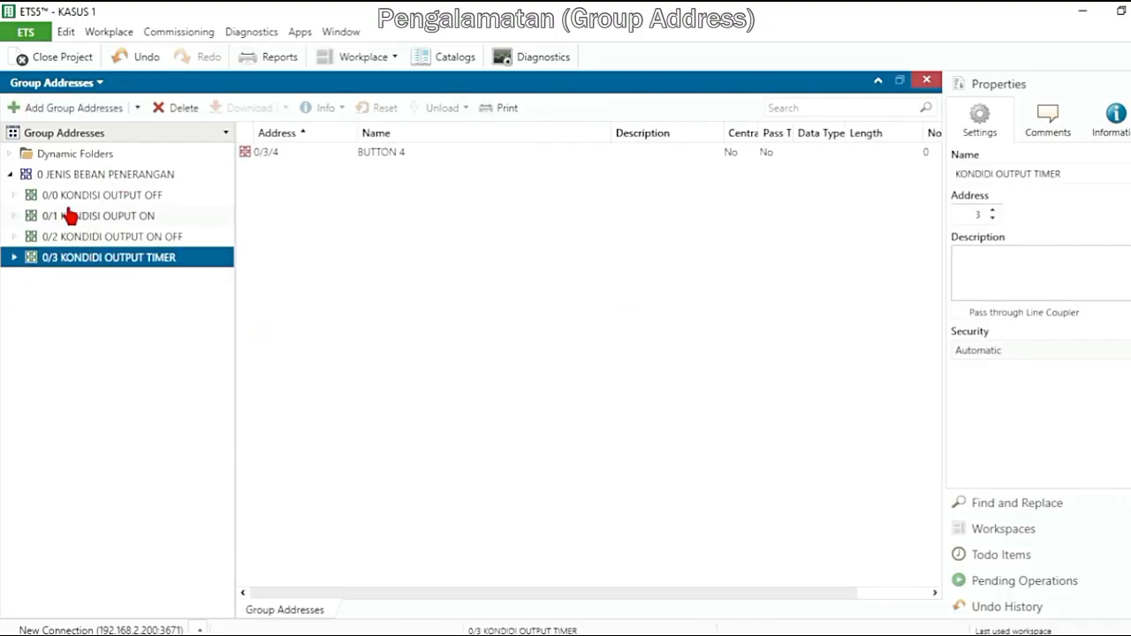
click(11, 175)
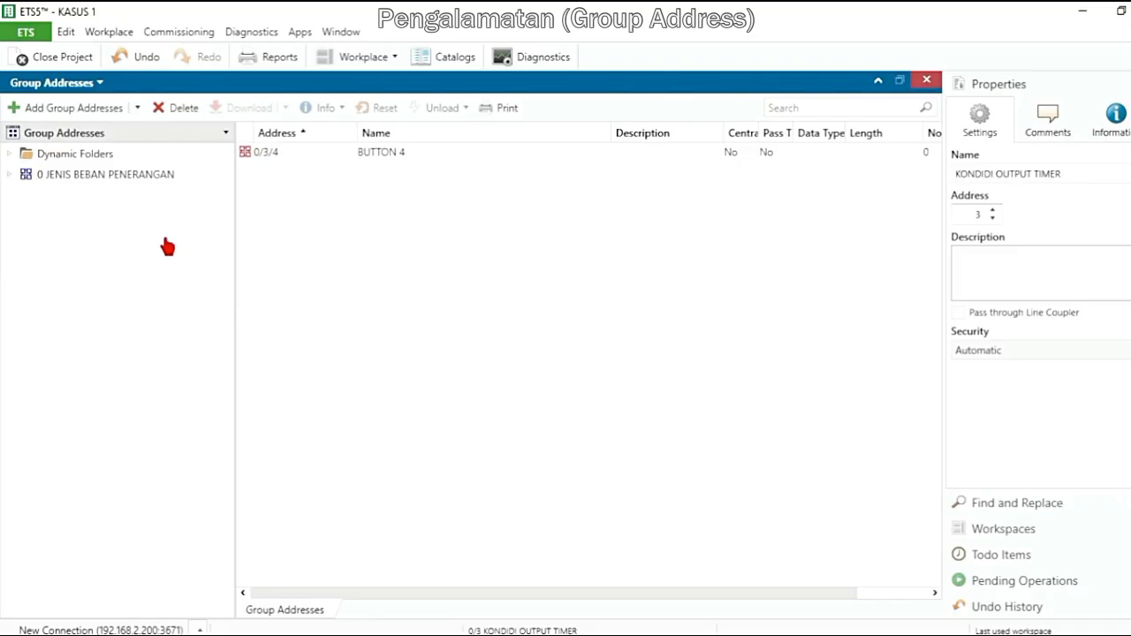
double_click(78, 181)
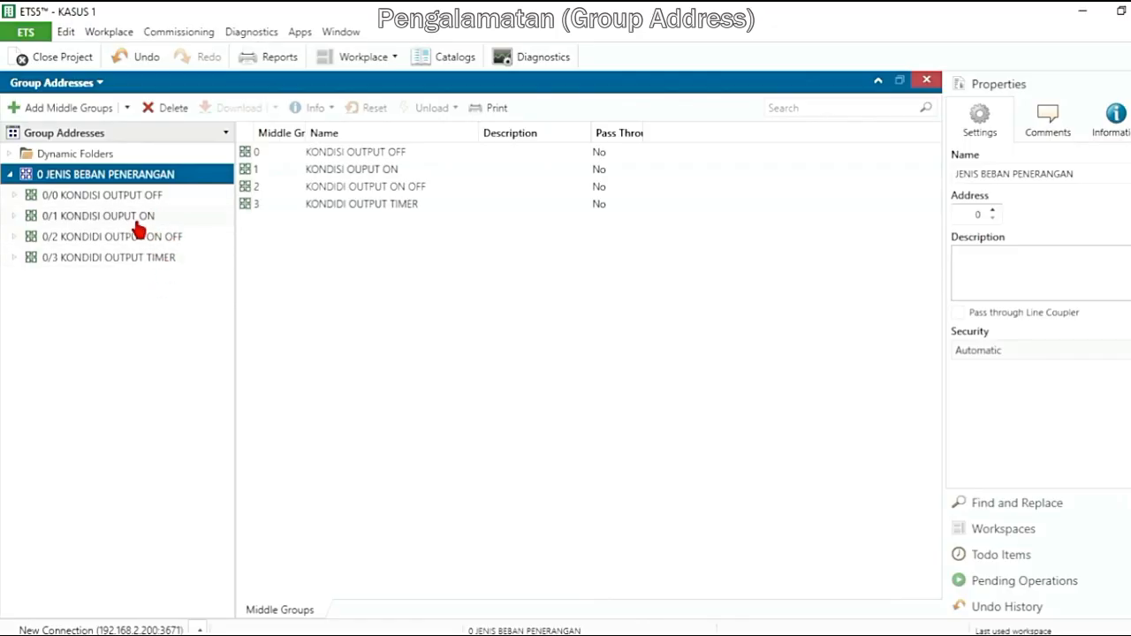
double_click(141, 206)
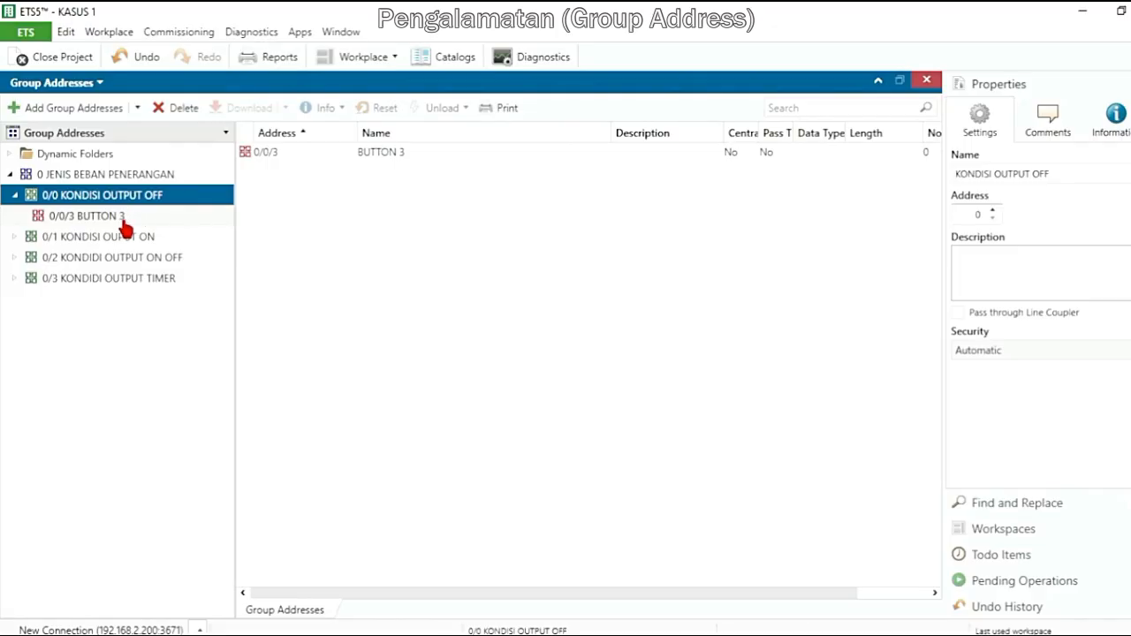
double_click(152, 238)
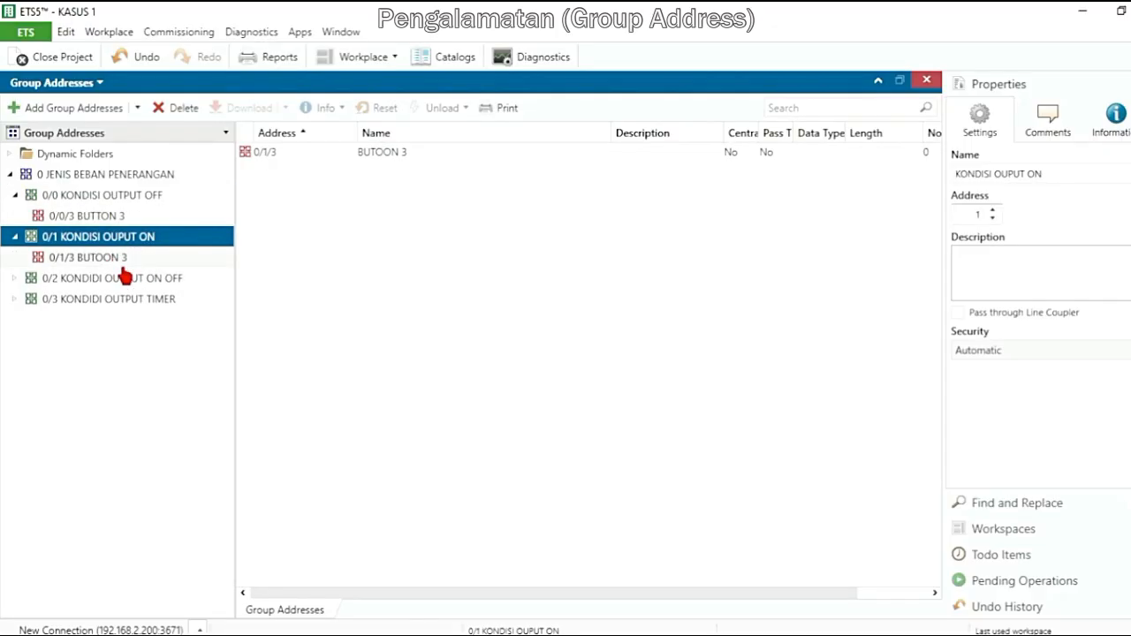
click(128, 279)
double_click(128, 279)
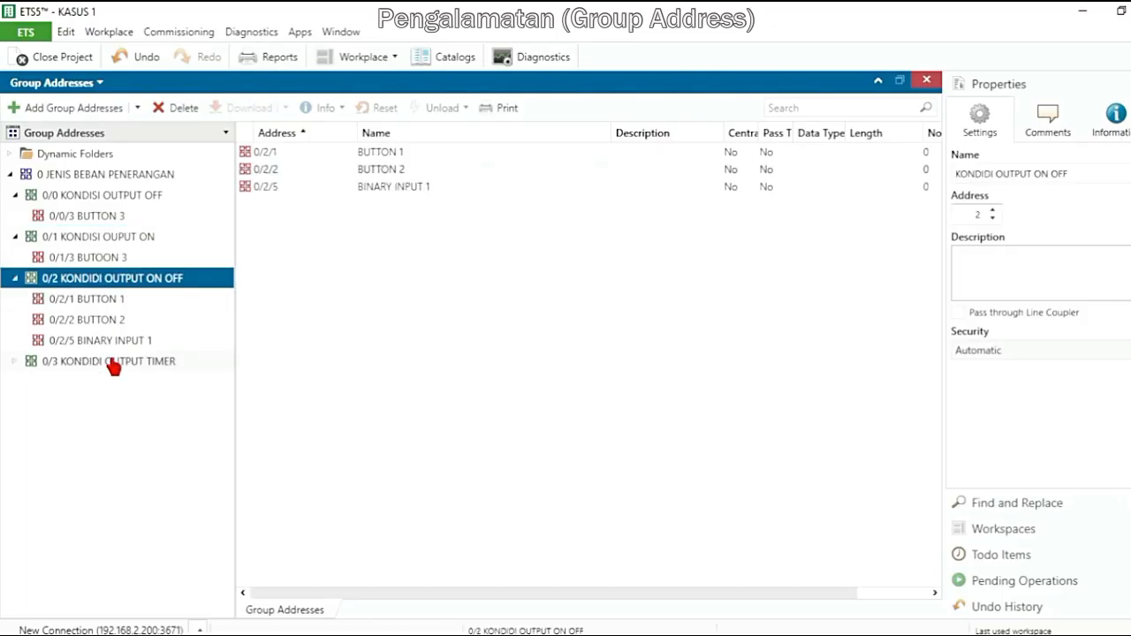
double_click(111, 361)
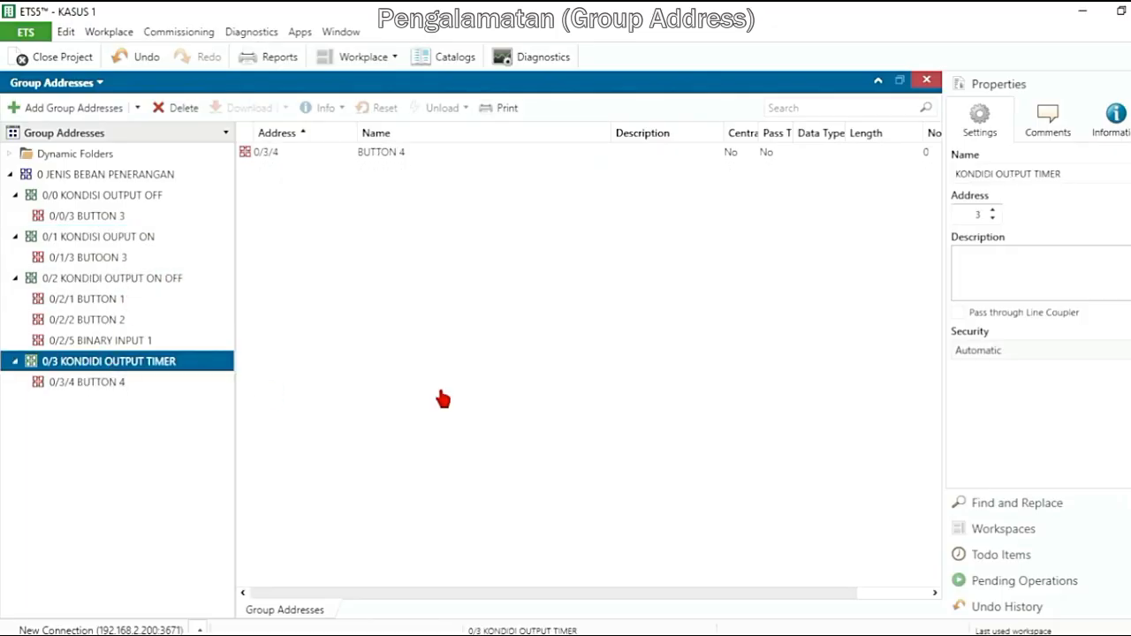
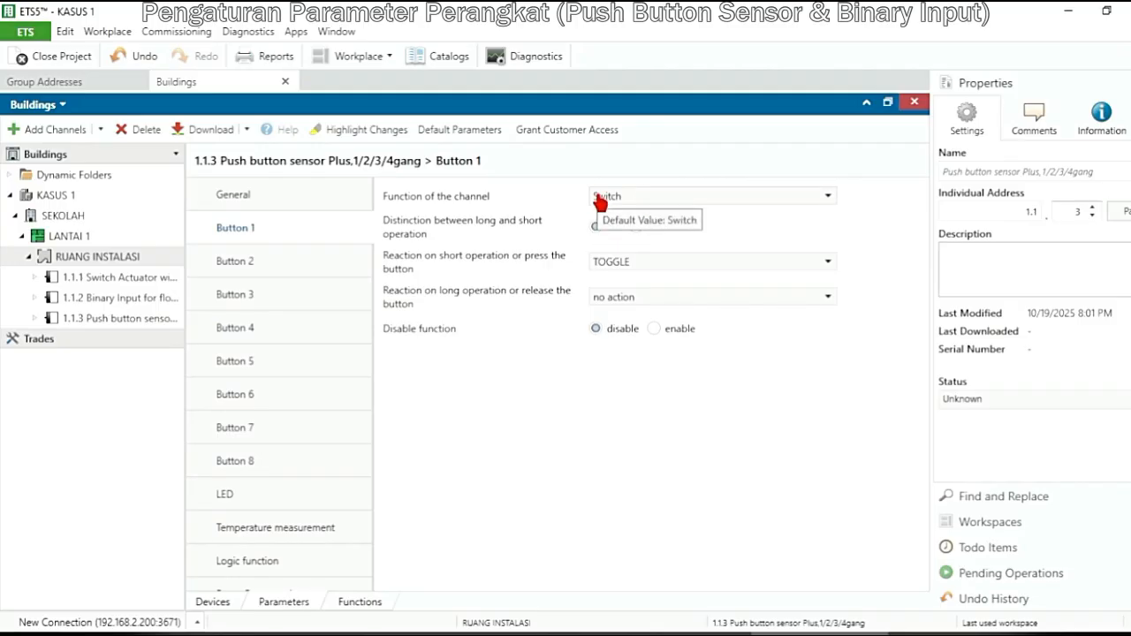
Try Switch/Dimming as Button 1's channel function and Yes for its long/short distinction, and restore Switch and No
click(642, 199)
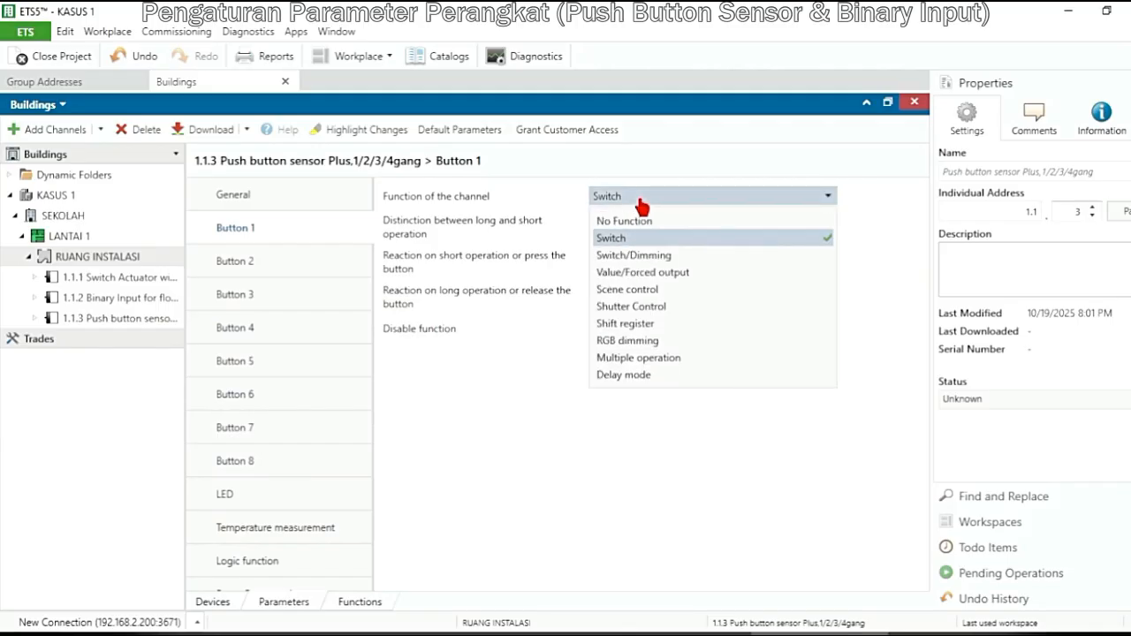
click(664, 258)
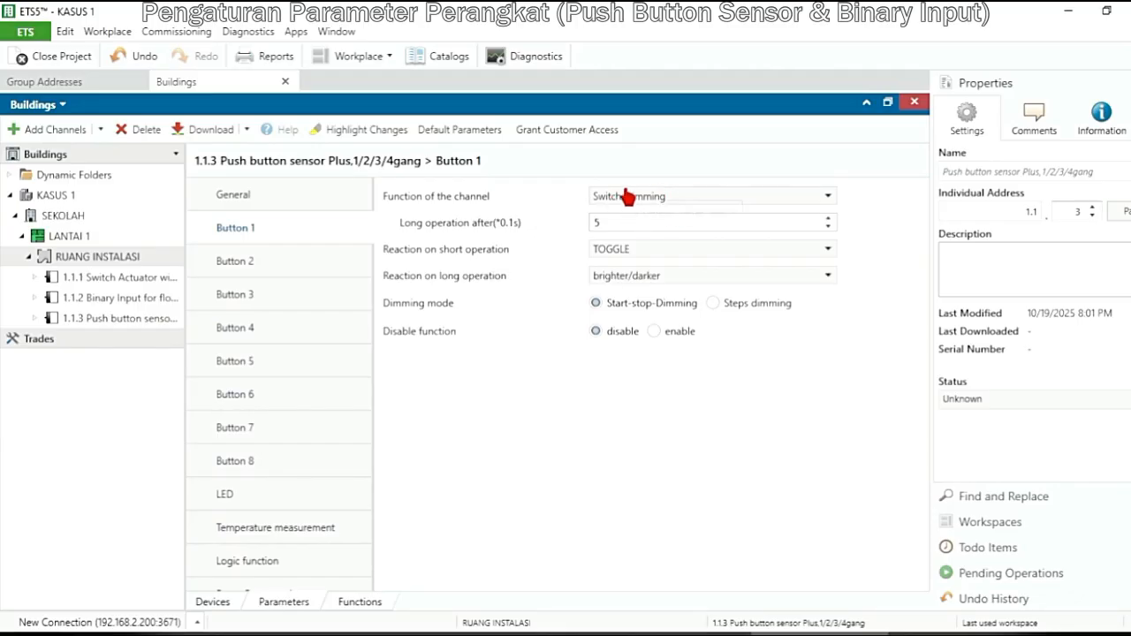
click(694, 199)
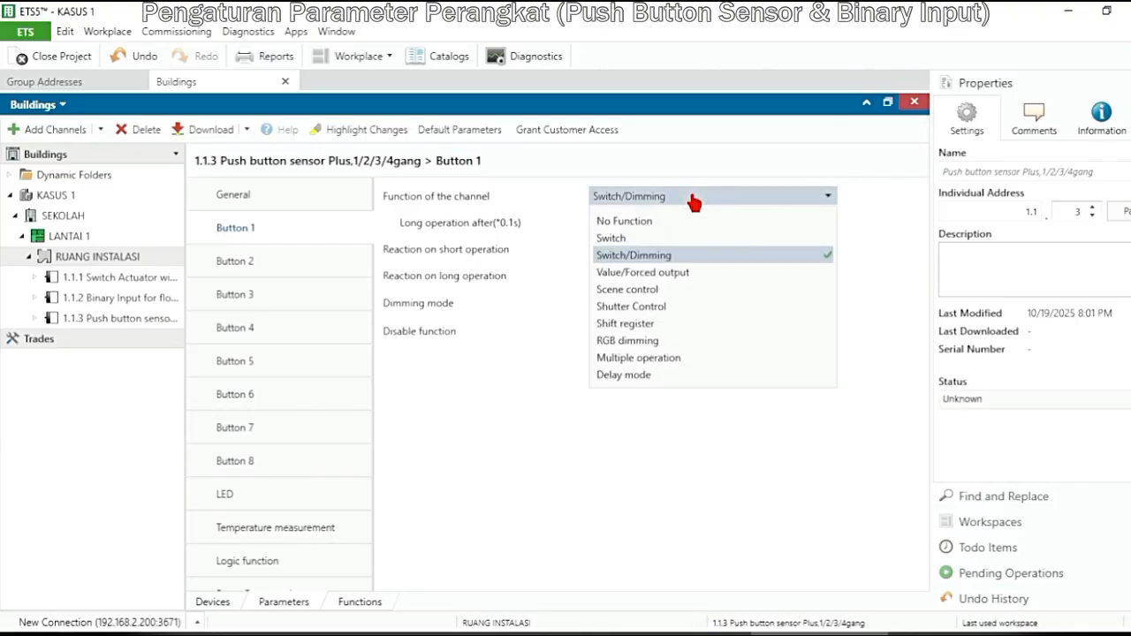
click(632, 240)
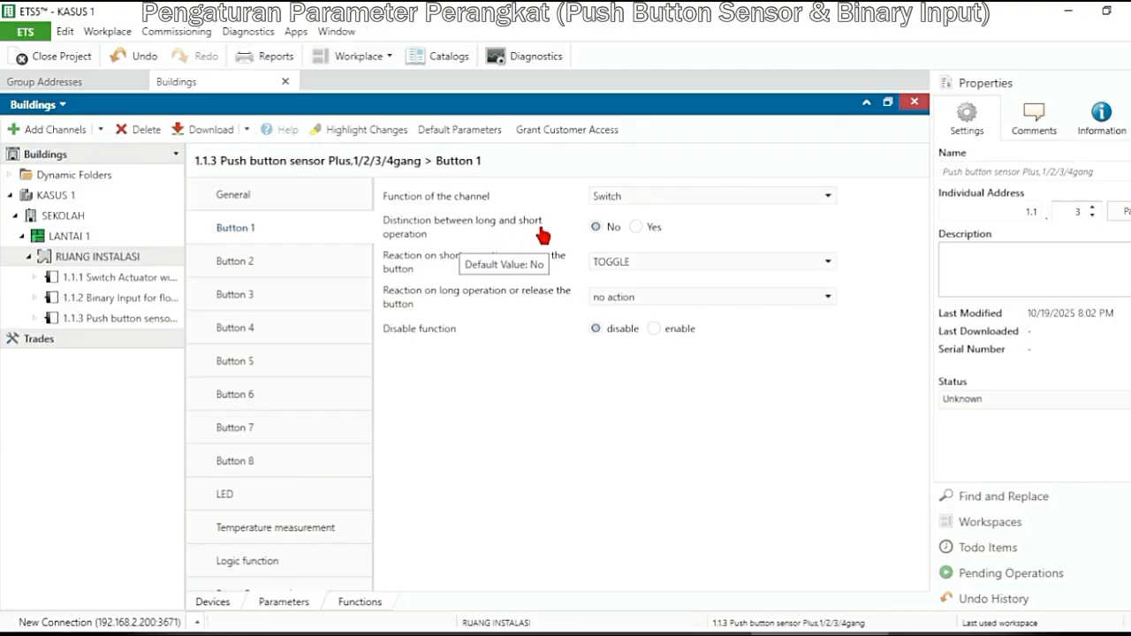
click(638, 231)
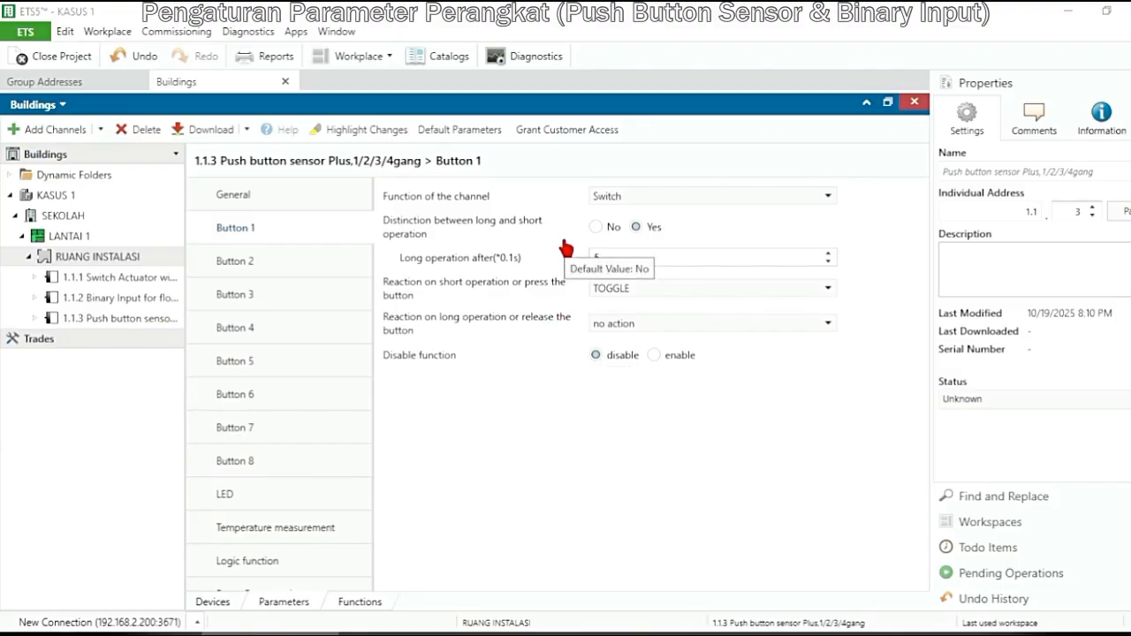
click(595, 228)
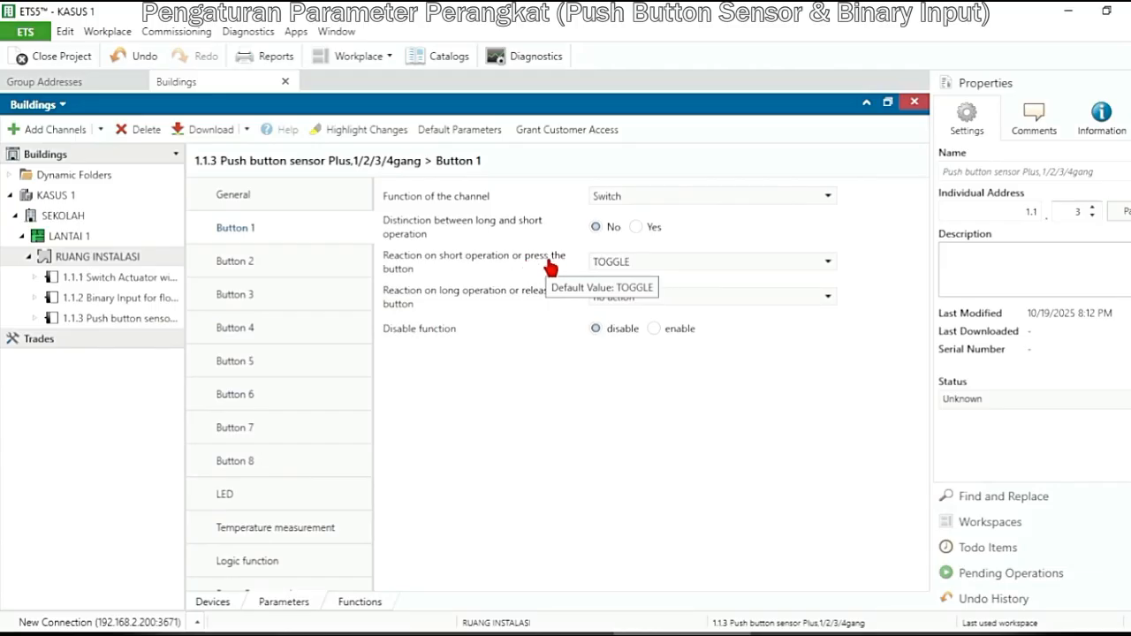
Review the short-operation reactions for Button 1, keep TOGGLE selected, and check the parameters of Button 2
click(661, 263)
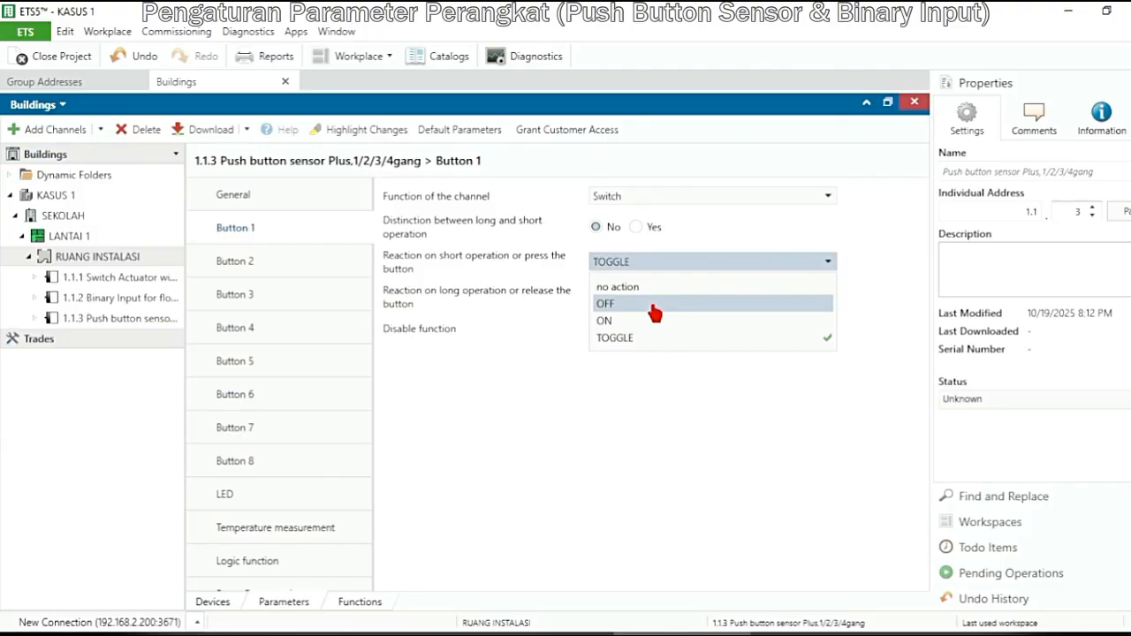
click(651, 340)
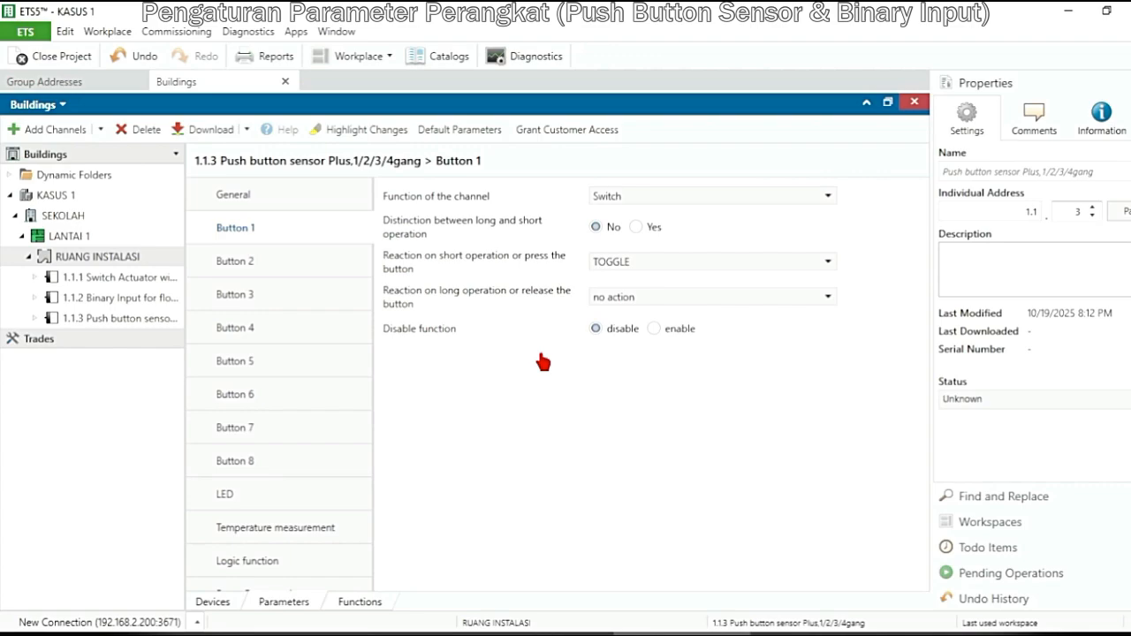
click(307, 276)
mouse_move(477, 632)
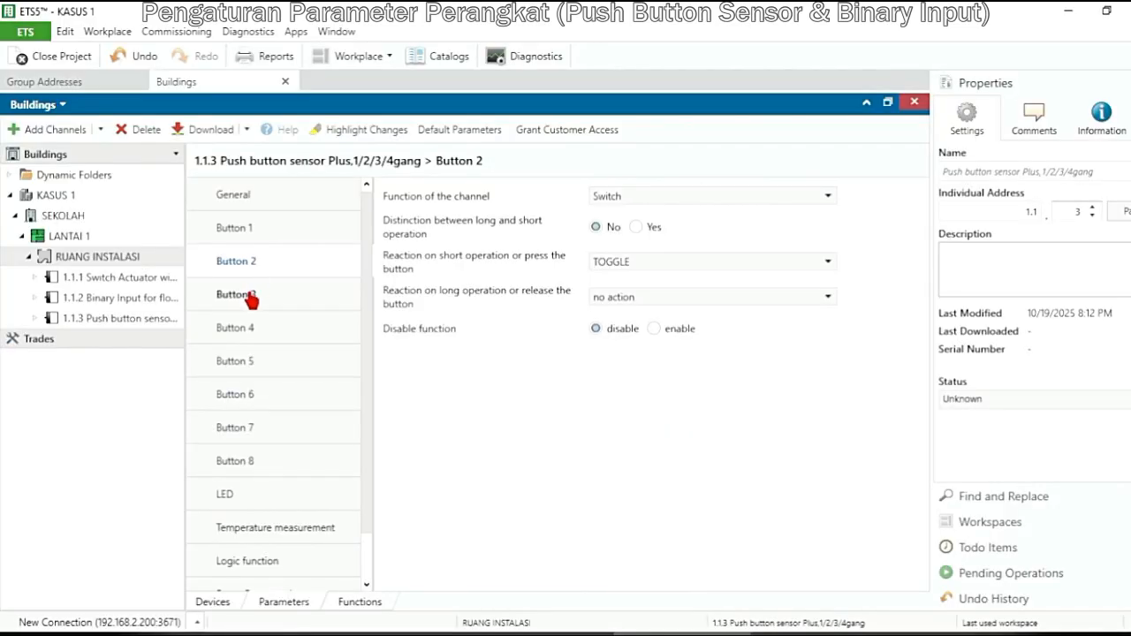
Set Button 3's channel function to Multiple operation and disable the object types for object3 and object4
click(251, 300)
click(680, 207)
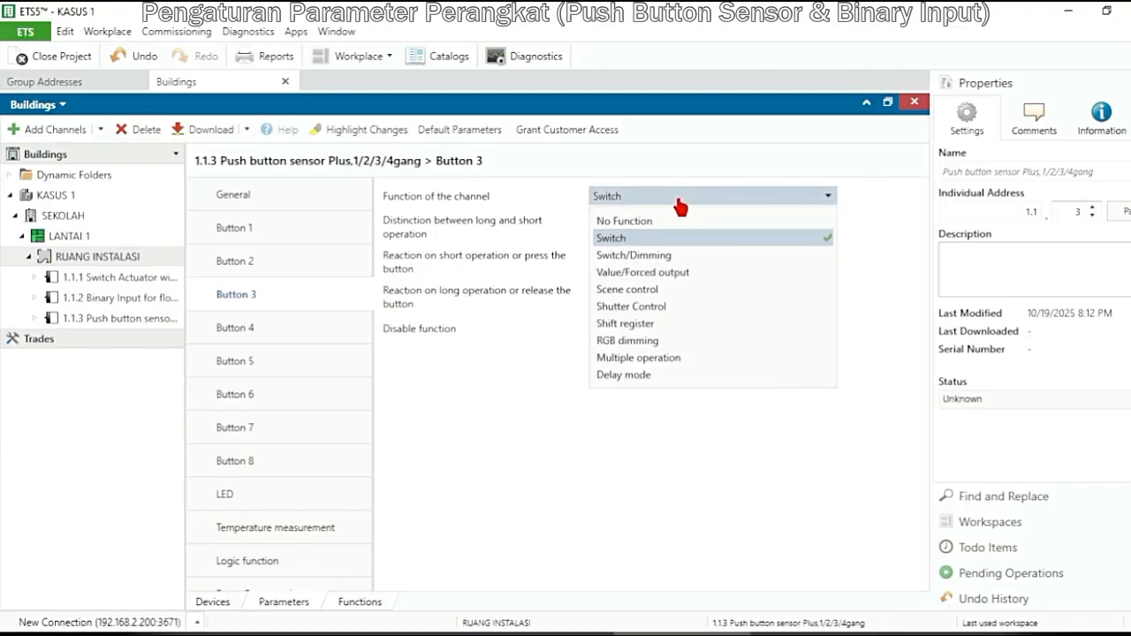
click(667, 358)
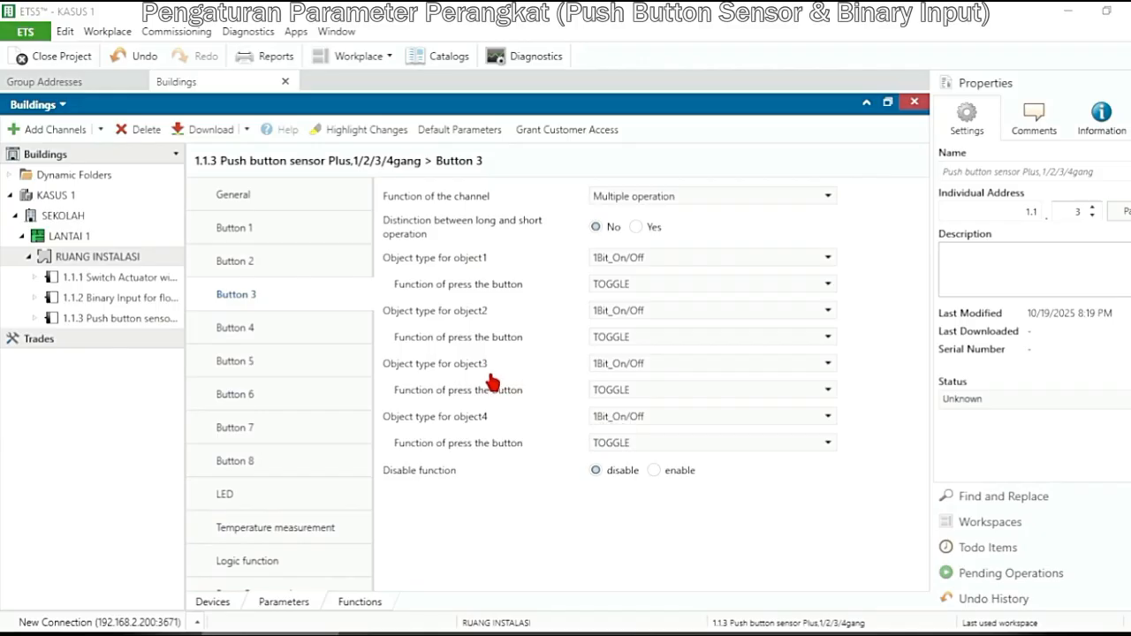
click(670, 371)
click(655, 391)
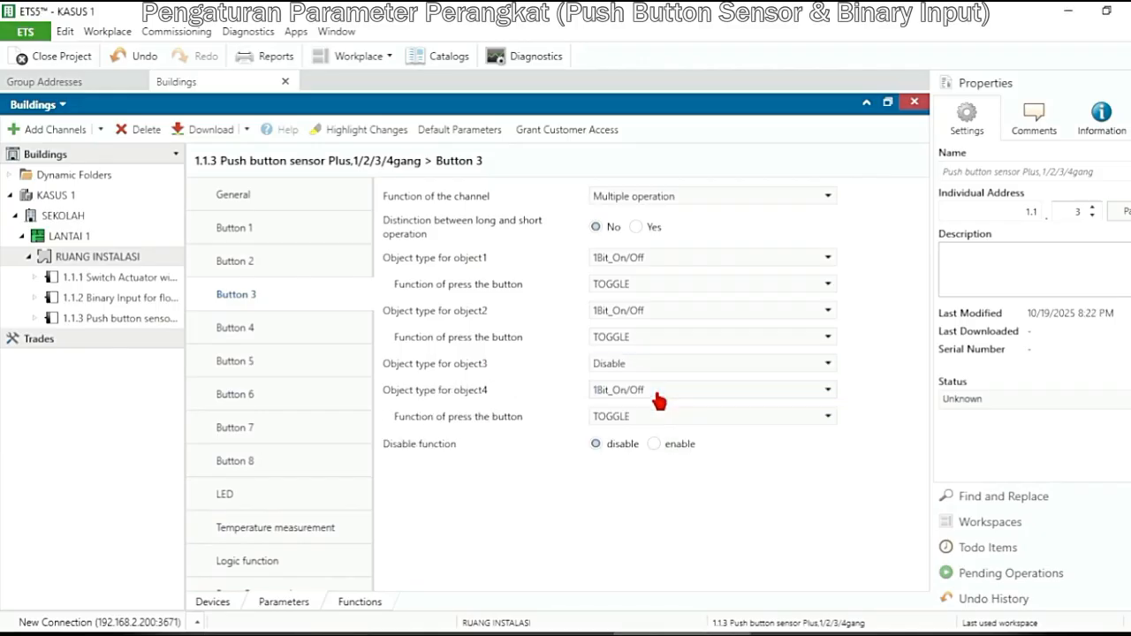
click(633, 393)
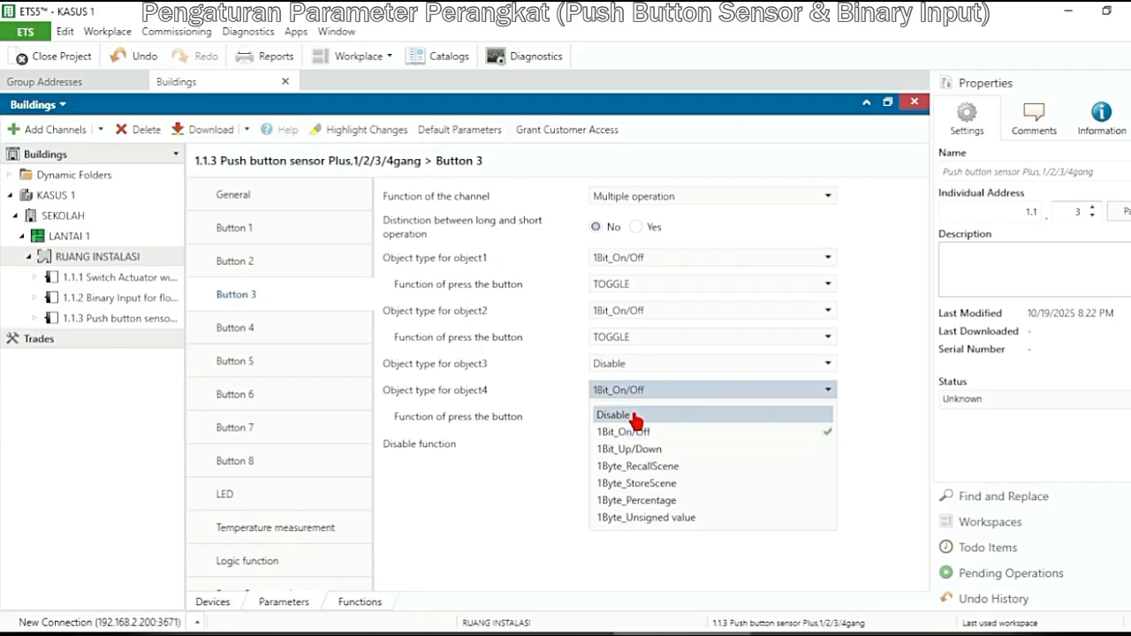
click(634, 417)
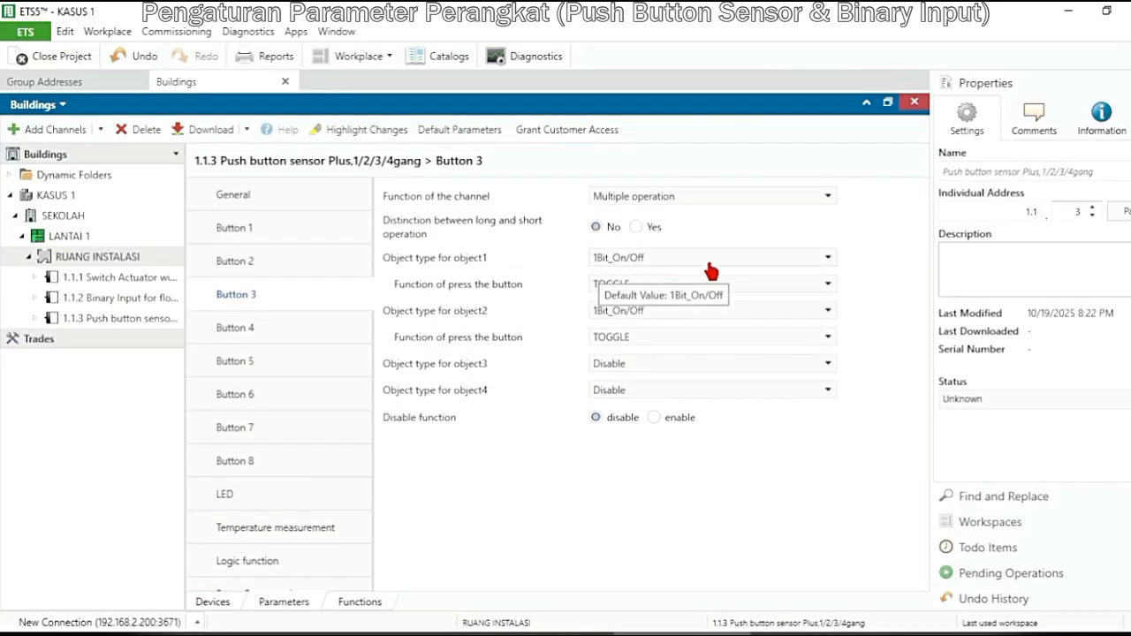
Set Button 3's press function to OFF for object1 and ON for object2
click(774, 292)
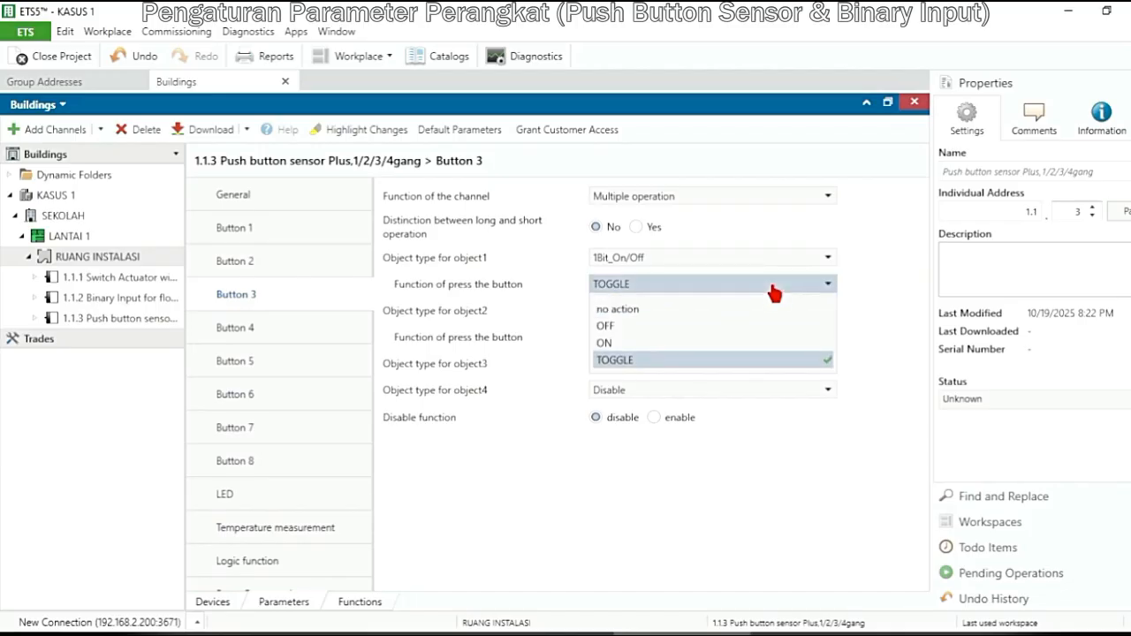
click(741, 326)
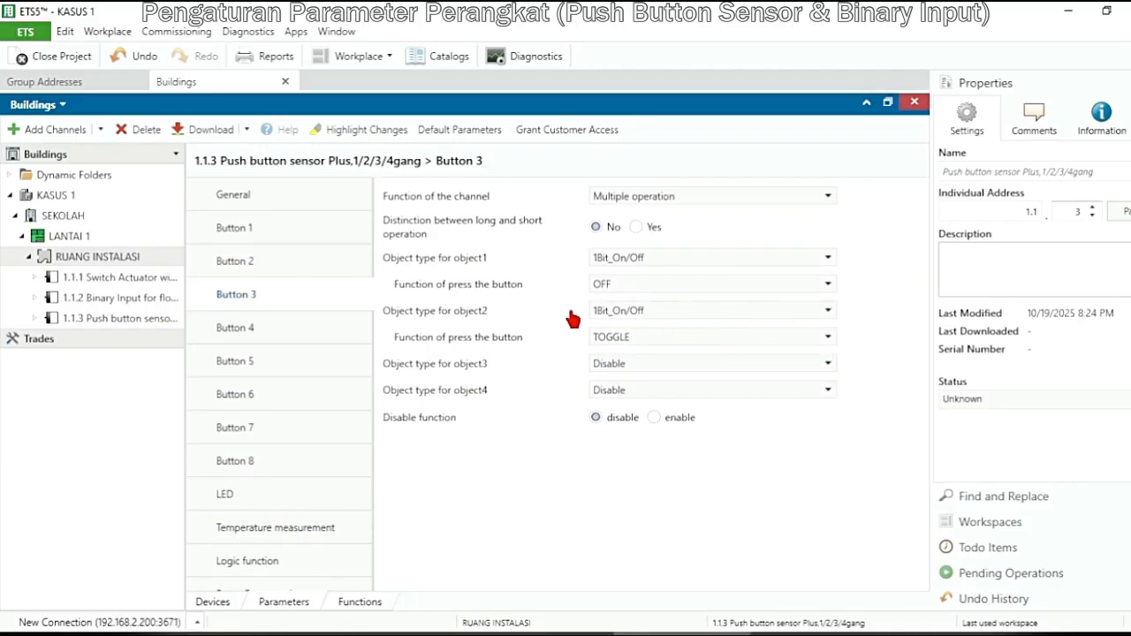
click(757, 340)
click(722, 397)
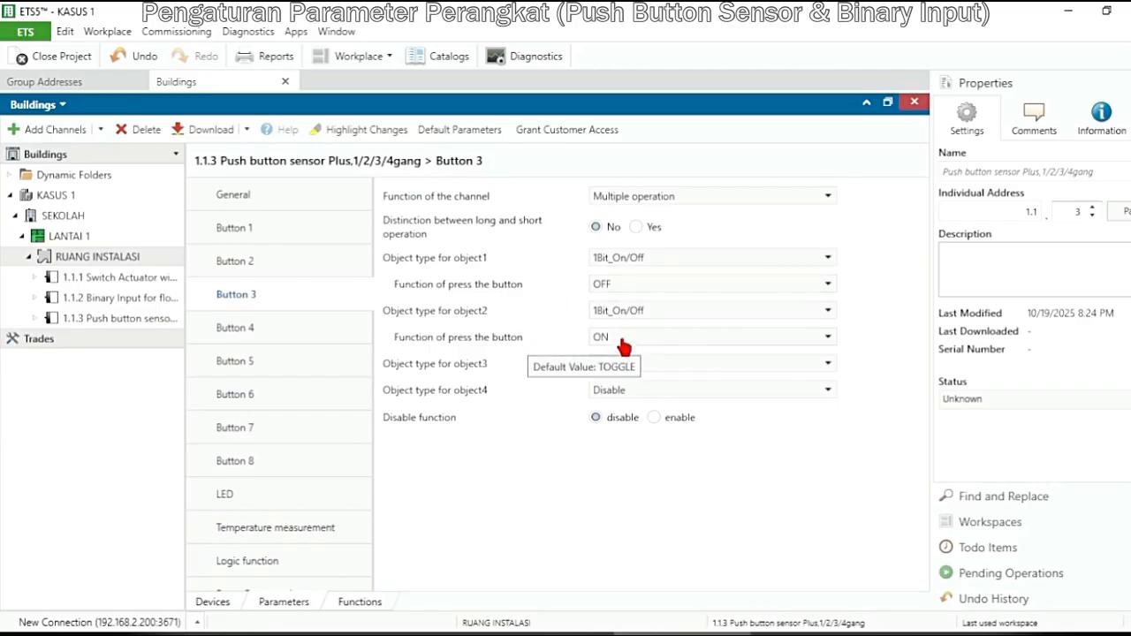
key(alt+Tab)
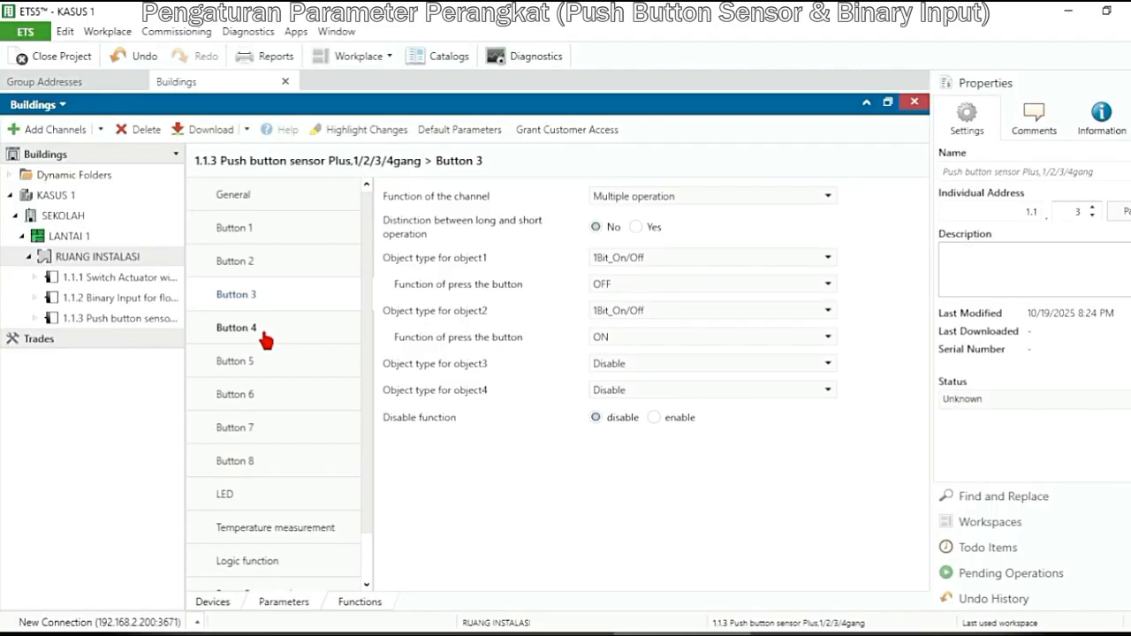
Set Button 4's channel function to Delay mode and its send mode to "Send value1 when press,delay then send value2"
click(264, 338)
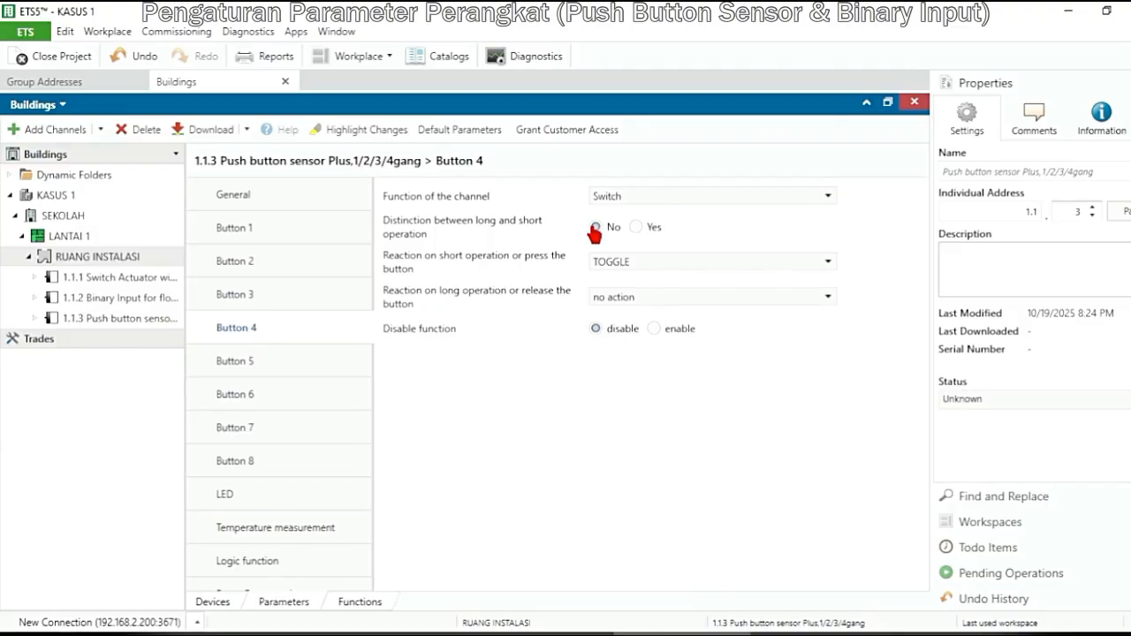
click(679, 208)
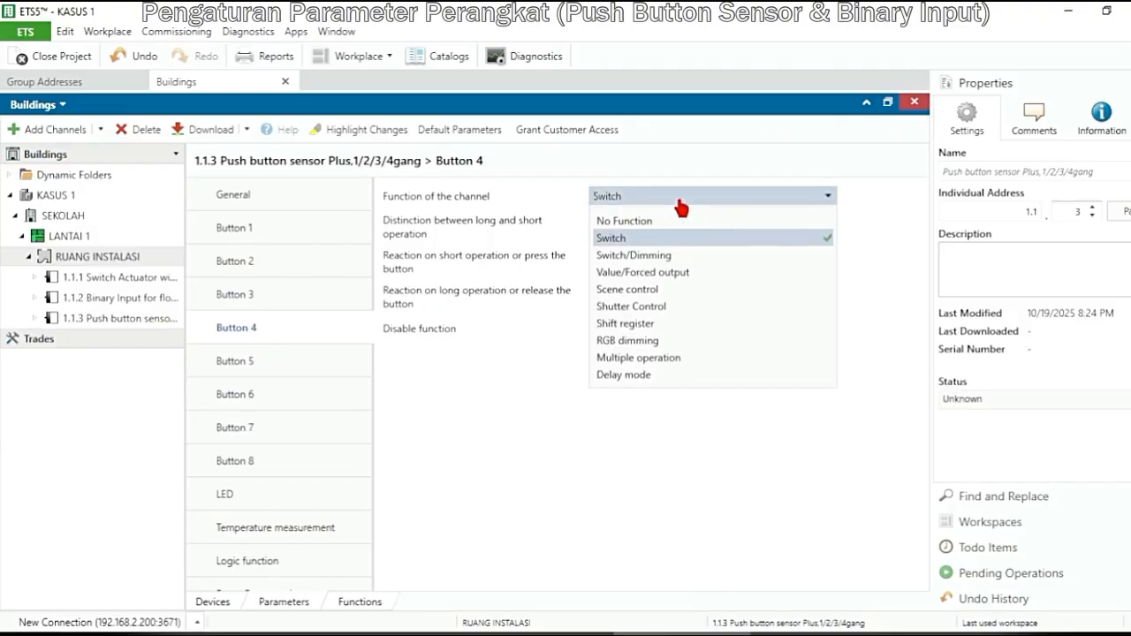
click(659, 380)
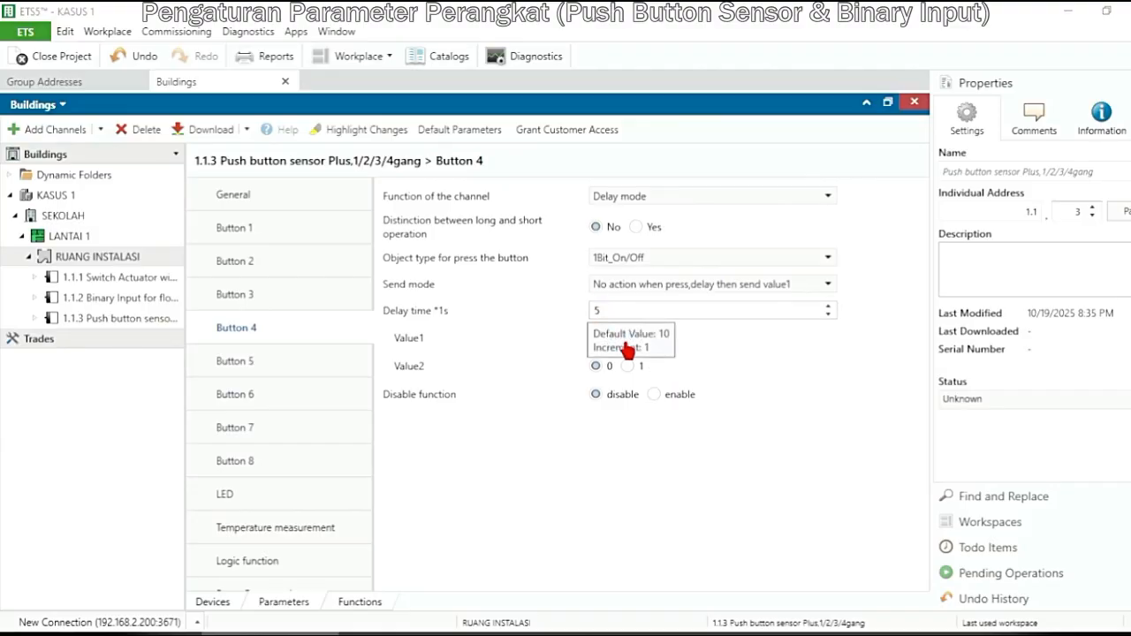
click(676, 295)
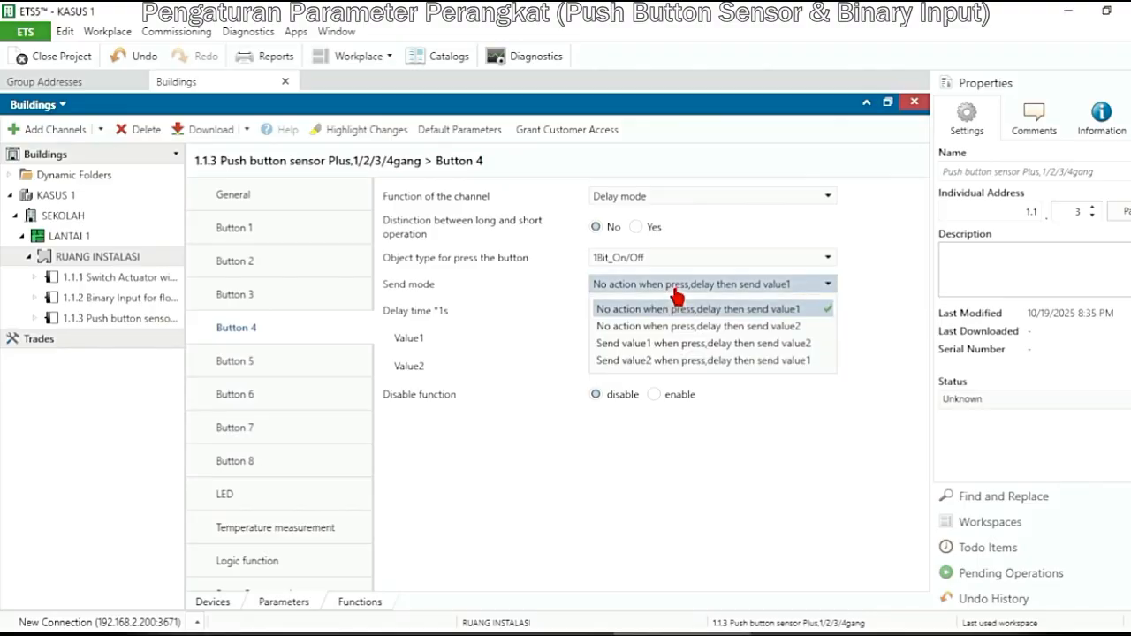
click(677, 344)
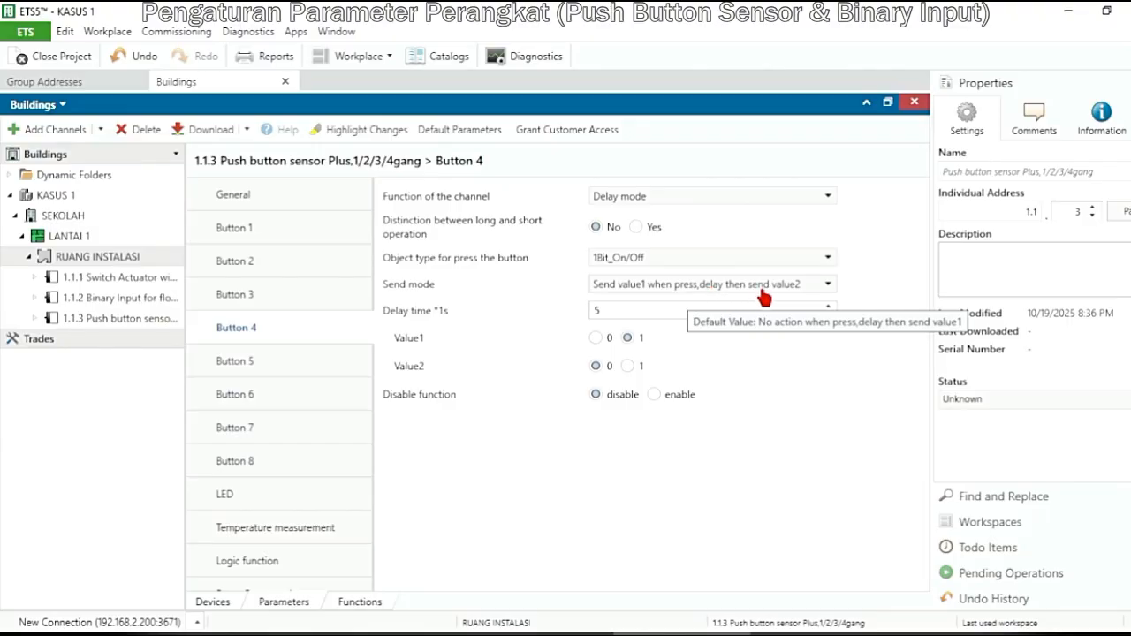
Try Button 4's send mode "Send value2 when press,delay then send value1" with Value1 at 0 and Value2 at 1
click(694, 289)
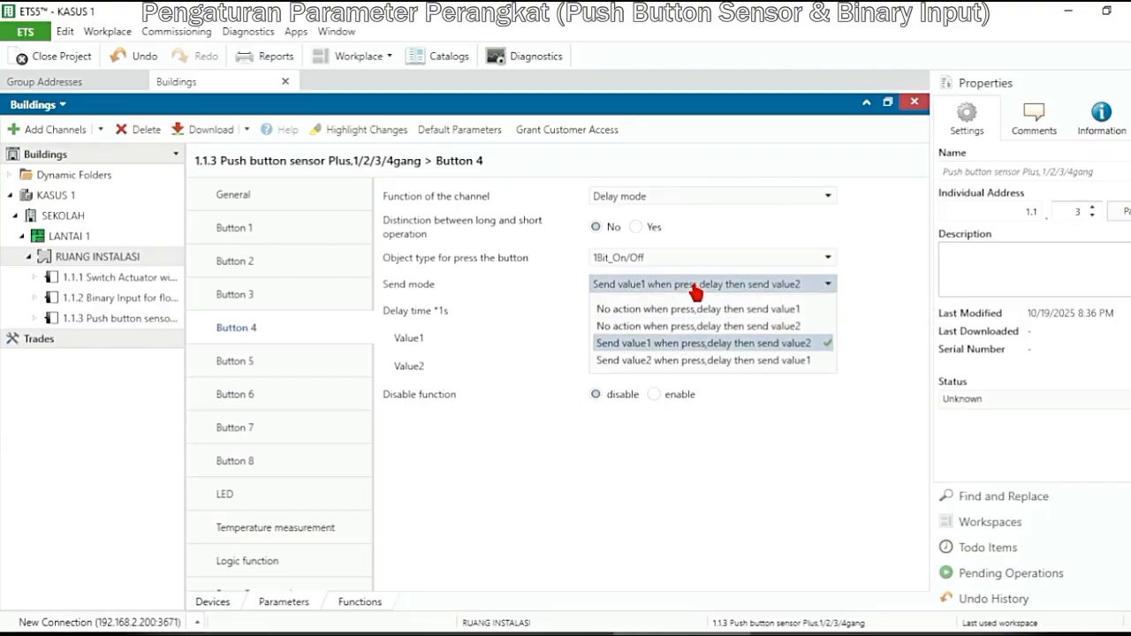
click(678, 361)
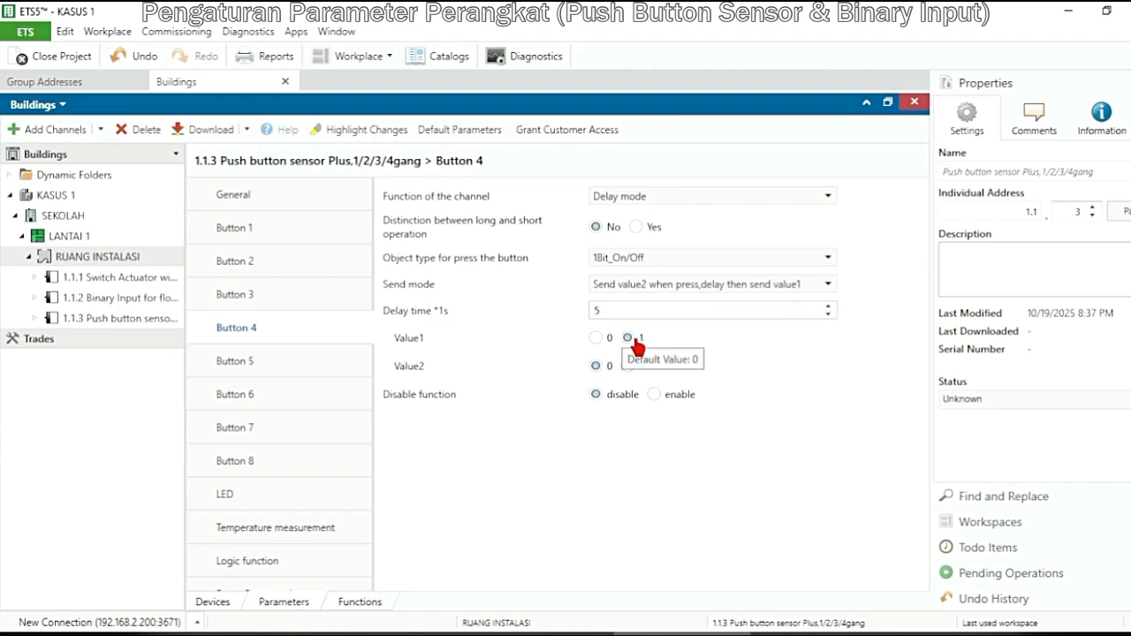
click(629, 367)
click(597, 339)
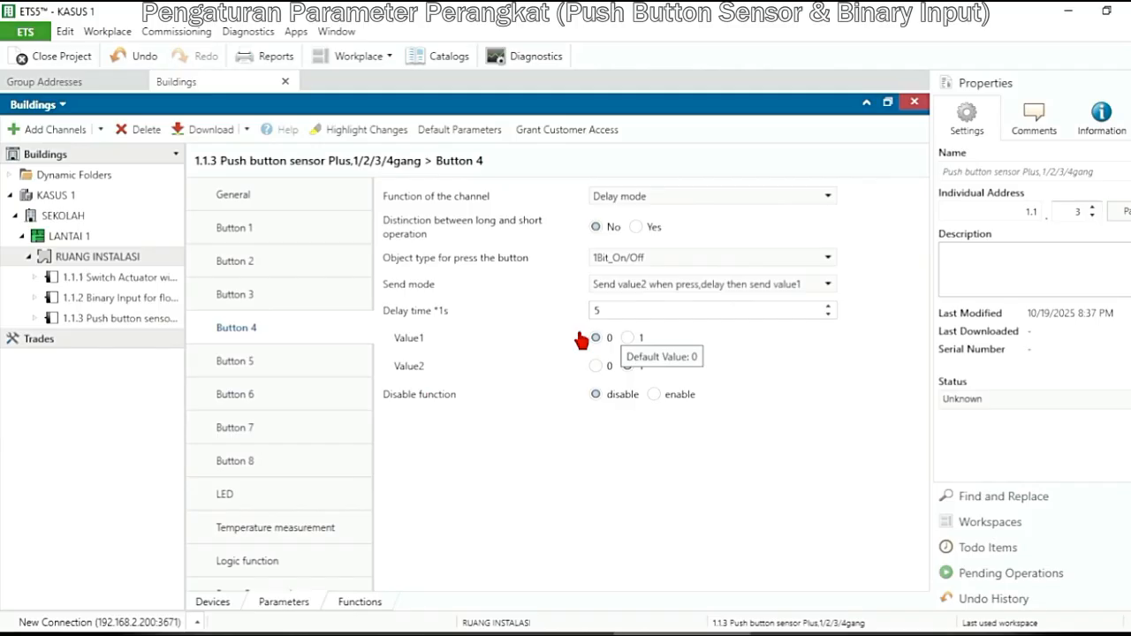
click(663, 289)
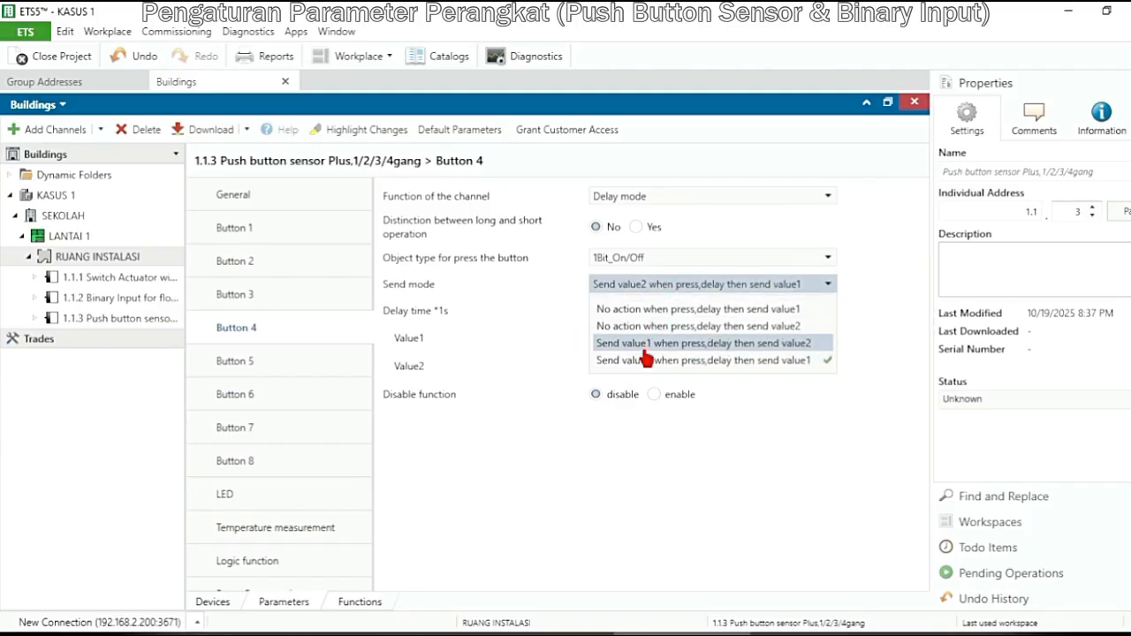
click(756, 428)
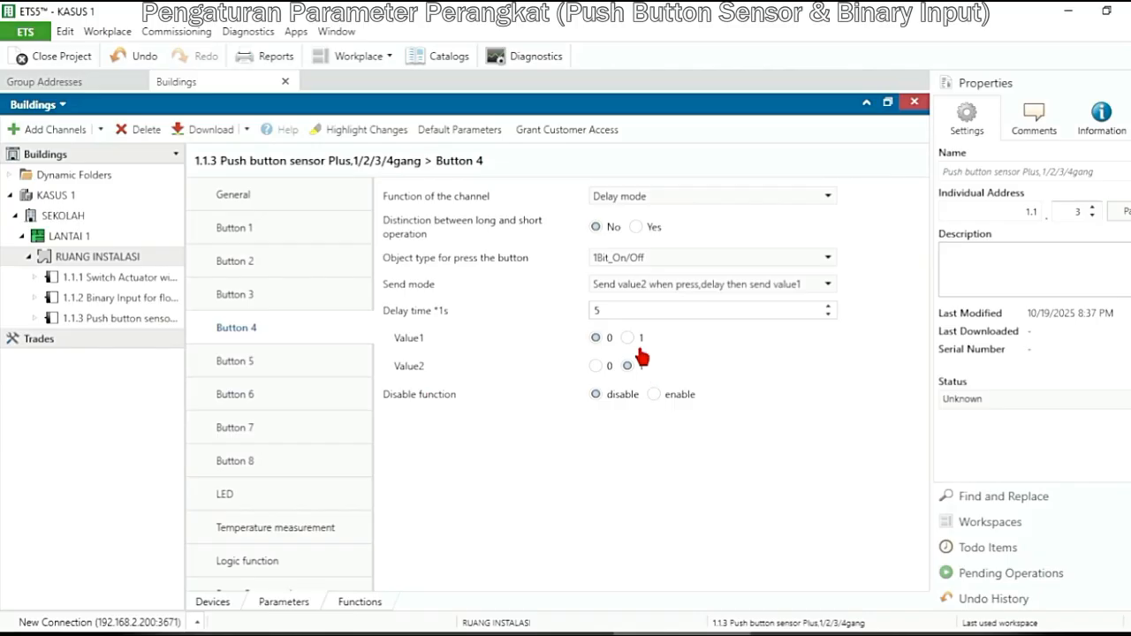
Restore Button 4's send mode to "Send value1 when press,delay then send value2", with Value1 at 1 and Value2 at 0
click(692, 290)
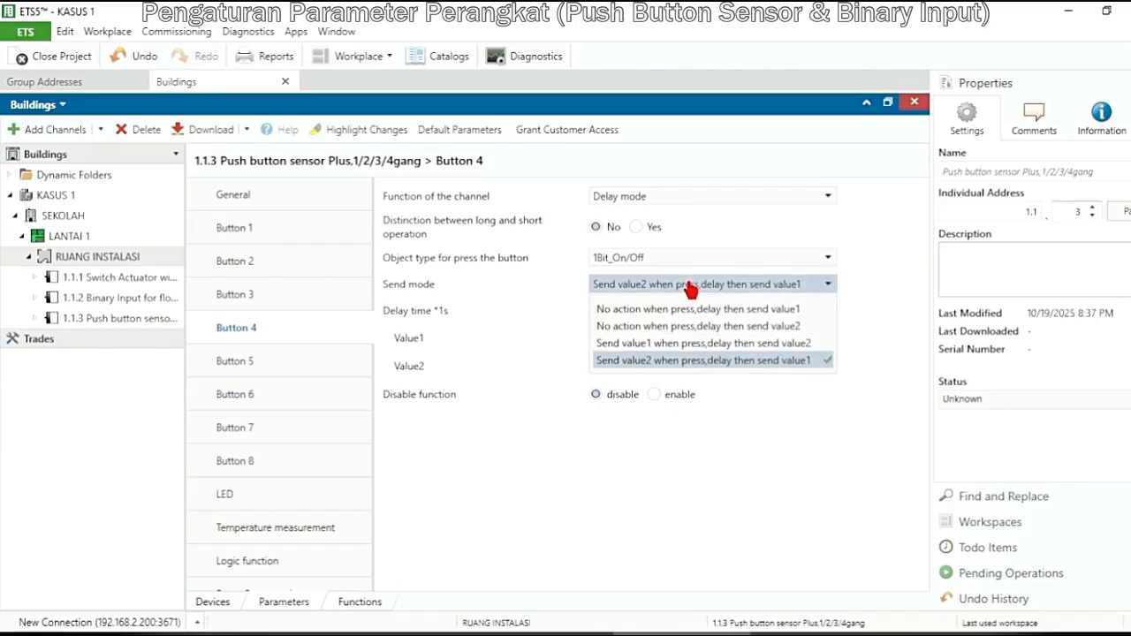
click(669, 349)
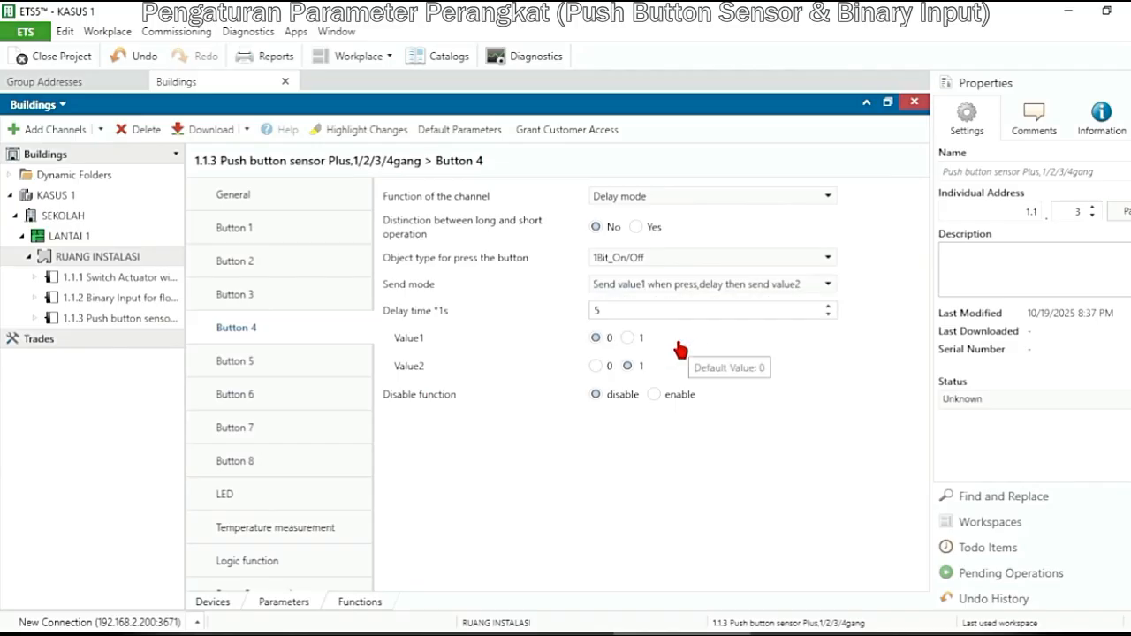
click(626, 338)
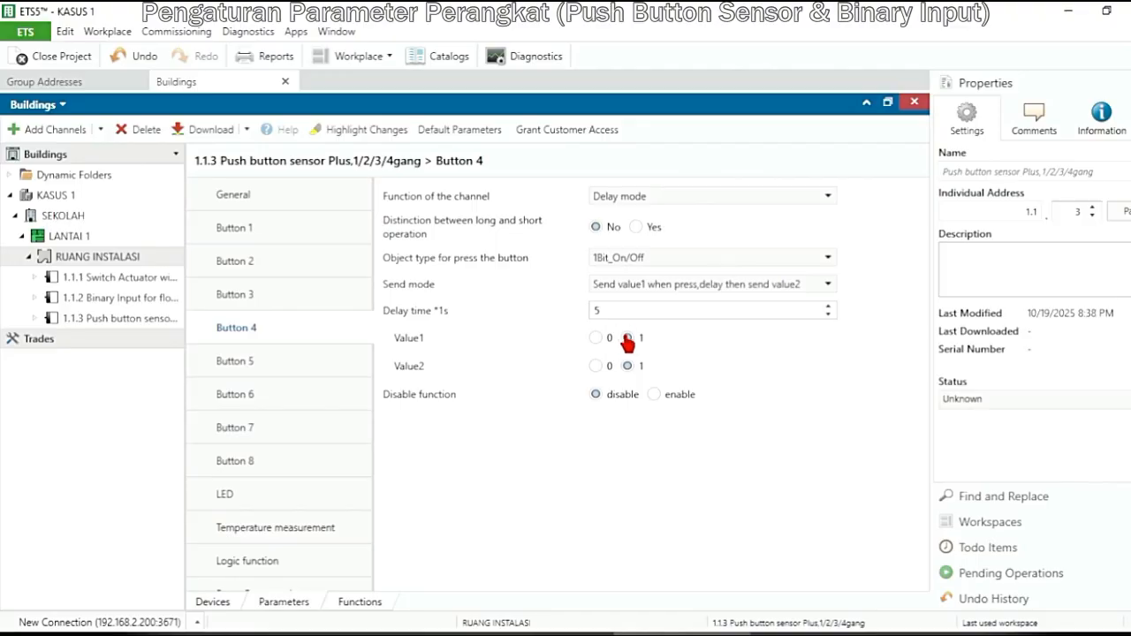
click(596, 368)
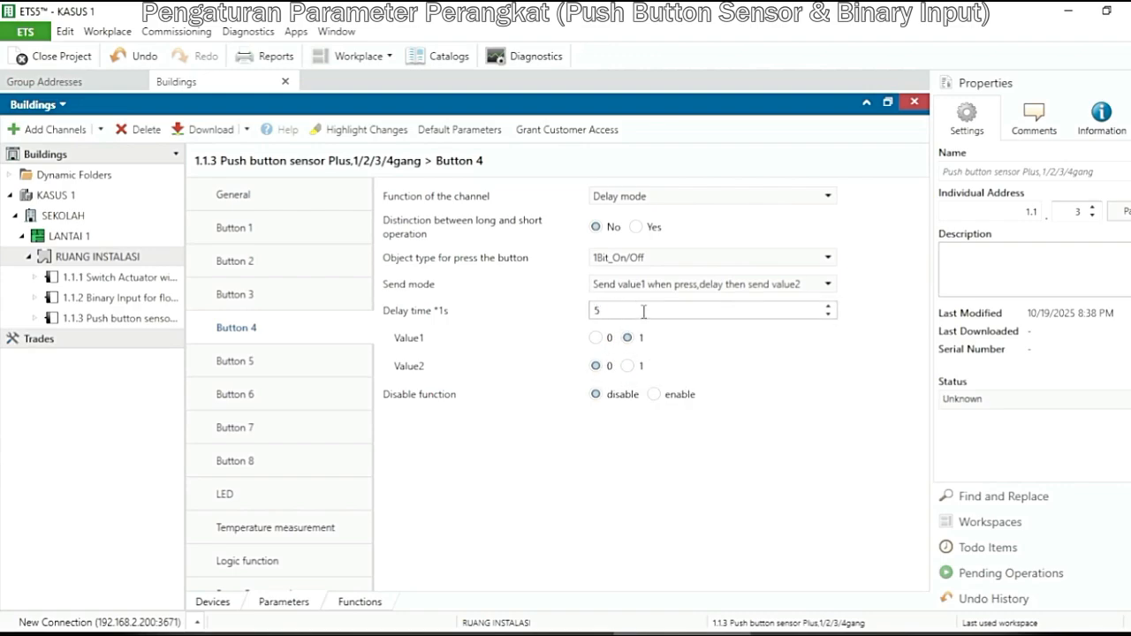
drag(591, 311, 617, 310)
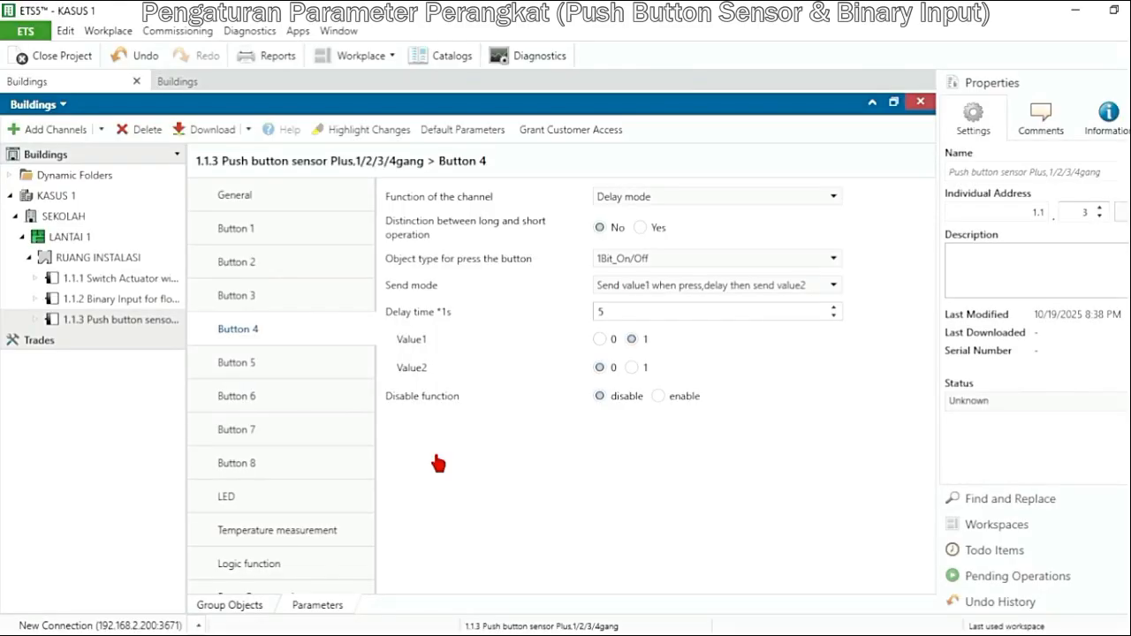
Set the channel function of Inputs 2, 3 and 4 on the 1.1.2 Binary Input device to No Function
click(148, 305)
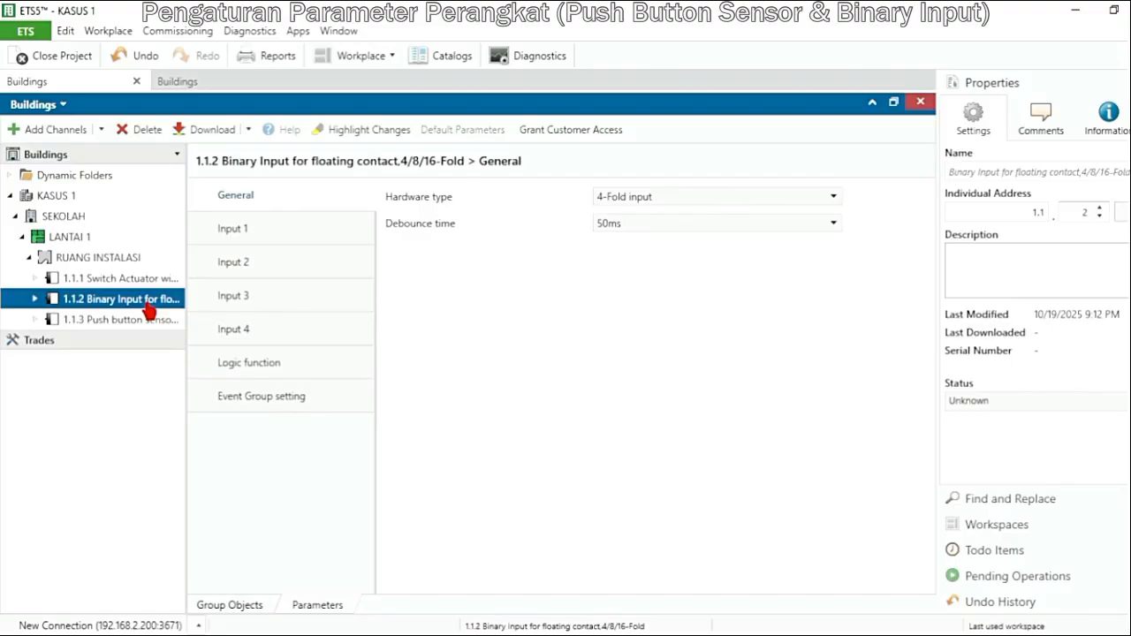
click(265, 265)
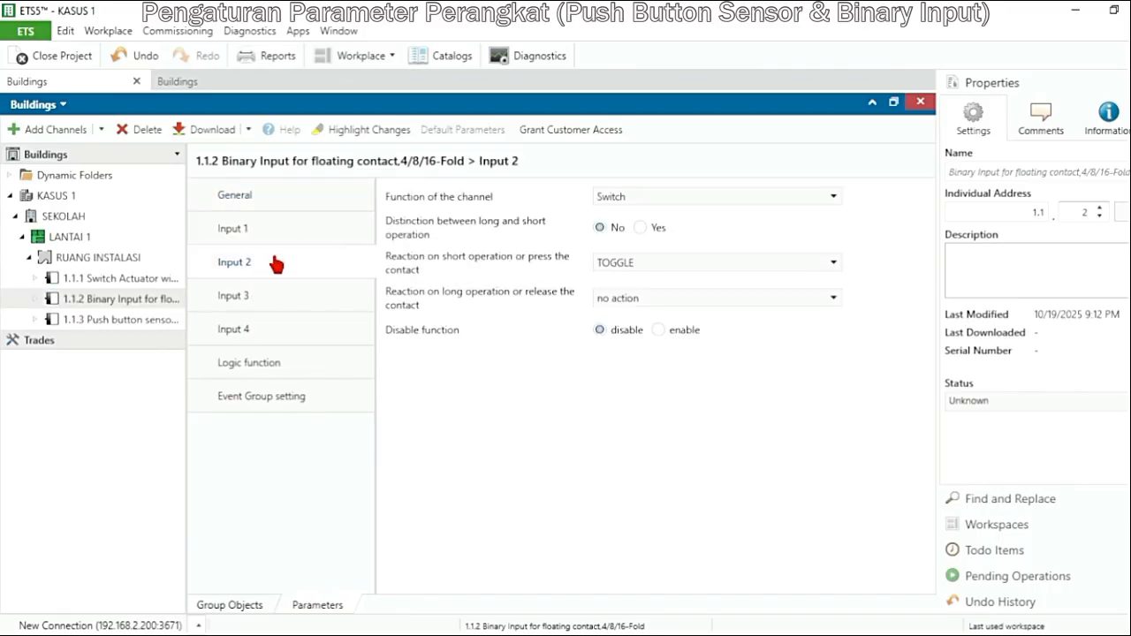
click(687, 208)
click(676, 222)
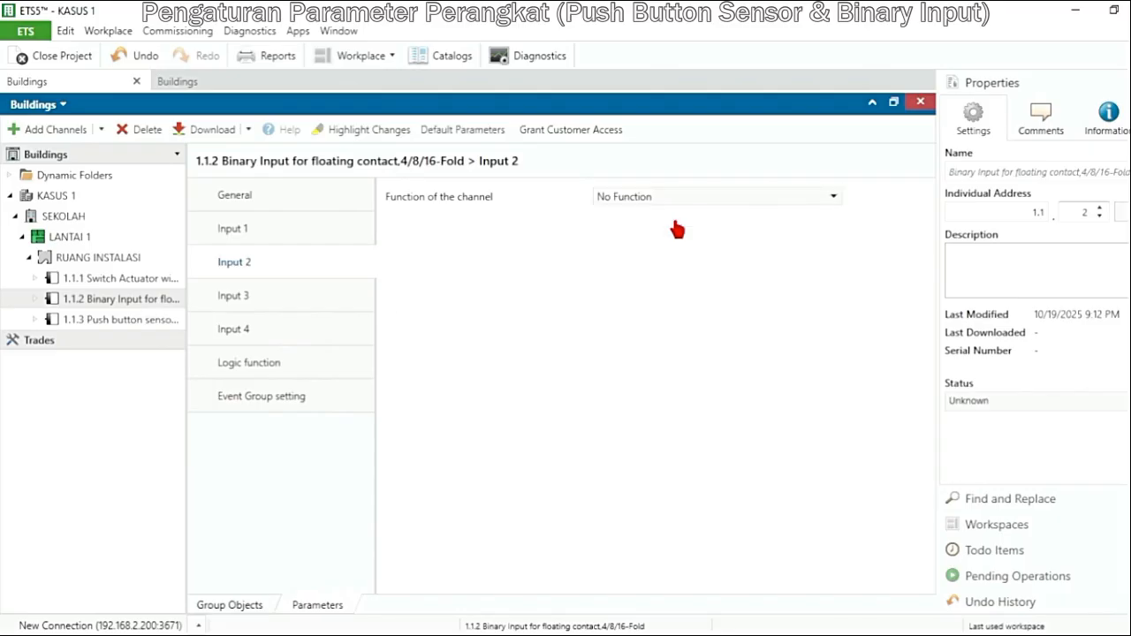
click(258, 302)
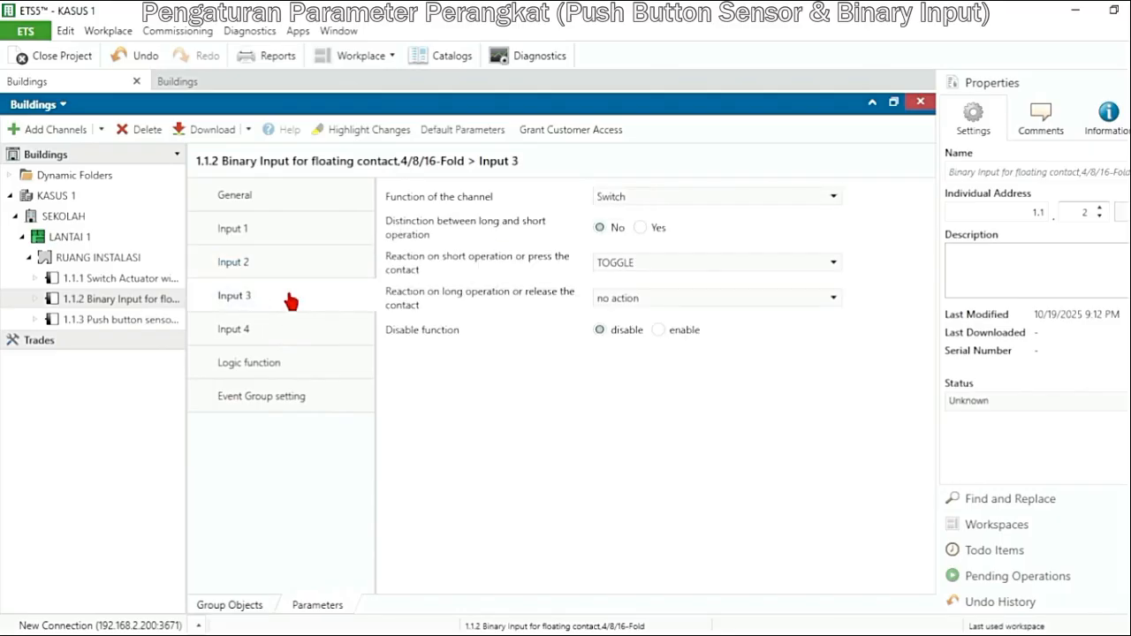
click(654, 199)
click(655, 227)
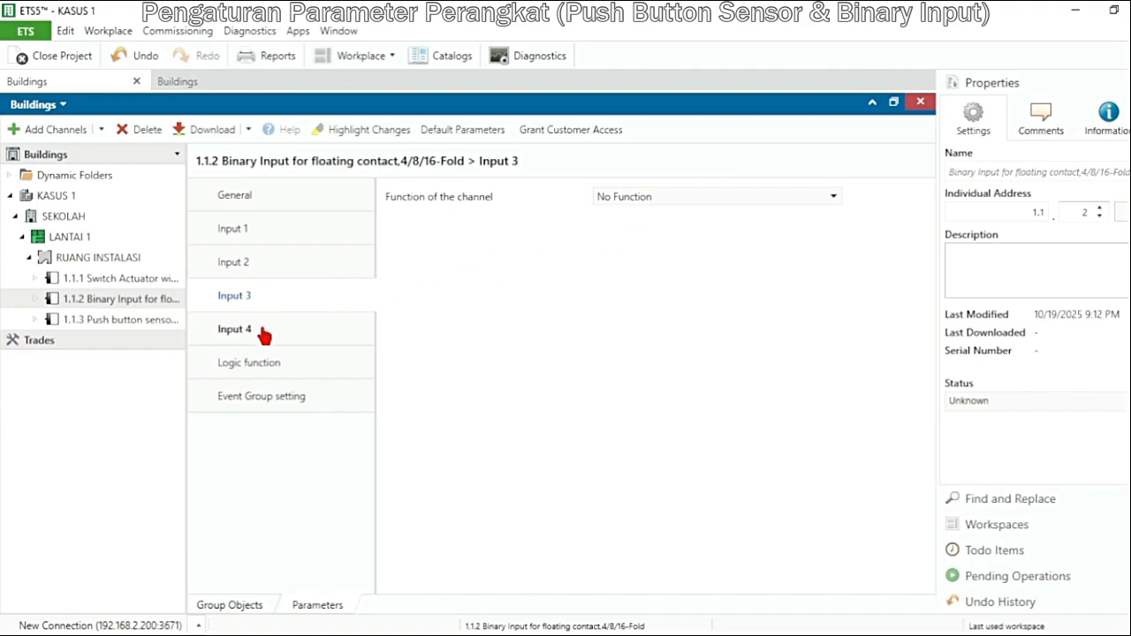
click(264, 333)
click(648, 203)
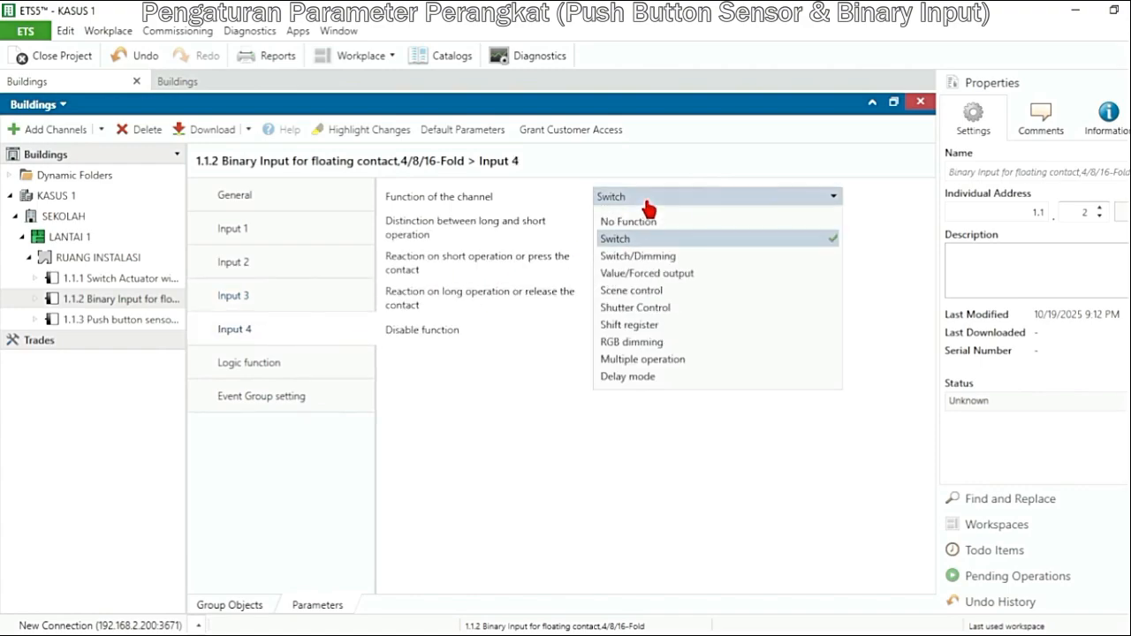
click(643, 226)
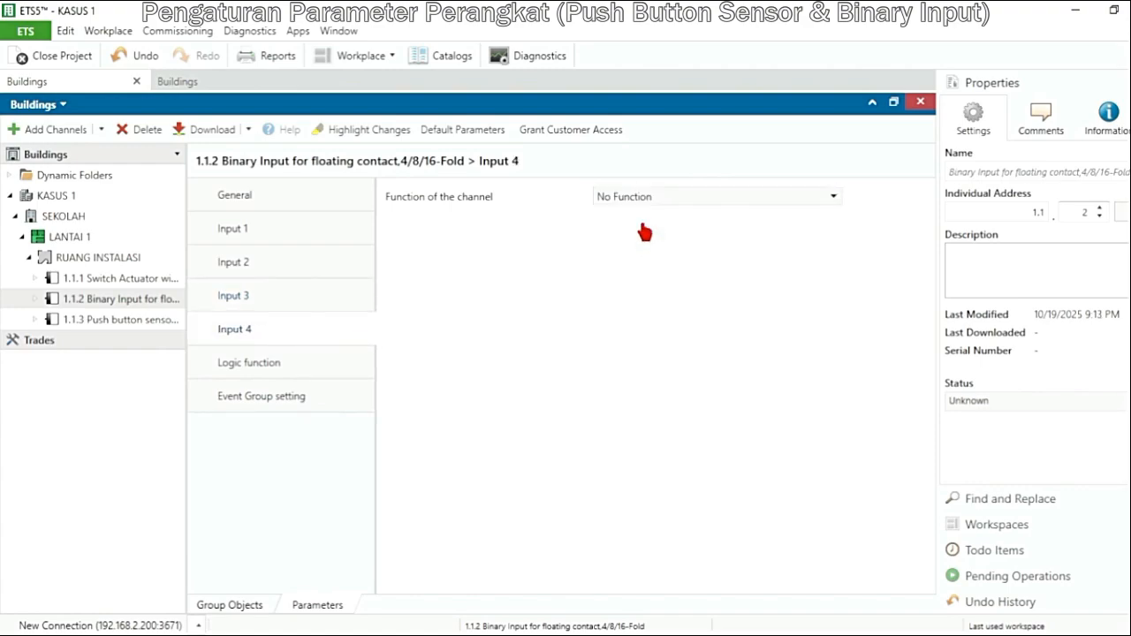
Set Input 1's reaction to ON for short operation or press and OFF for long operation or release
click(259, 238)
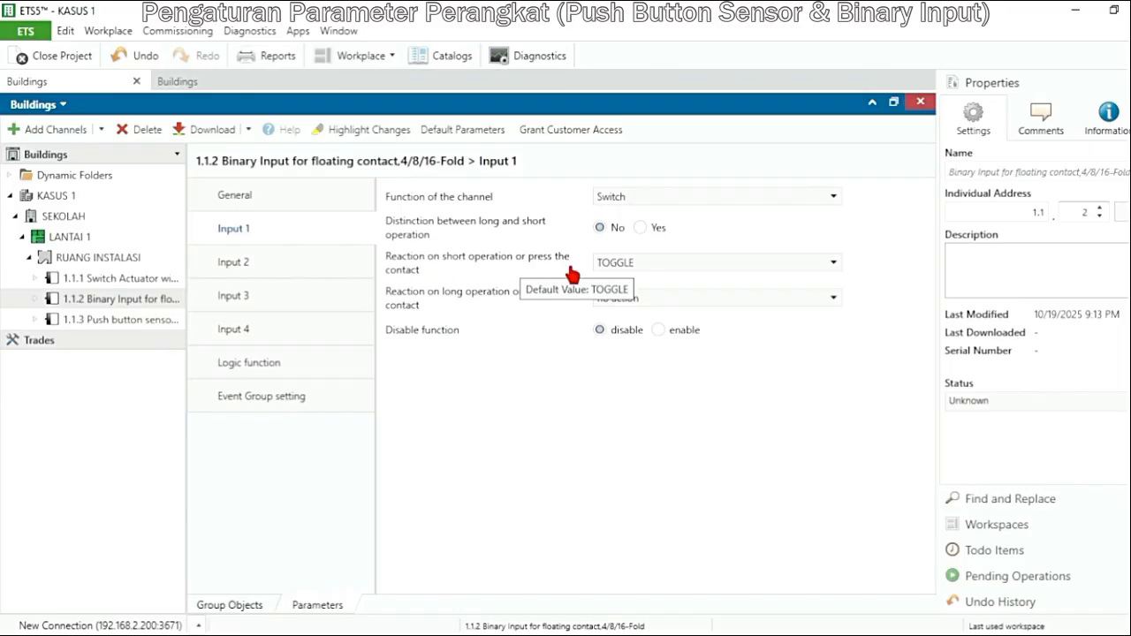
click(714, 276)
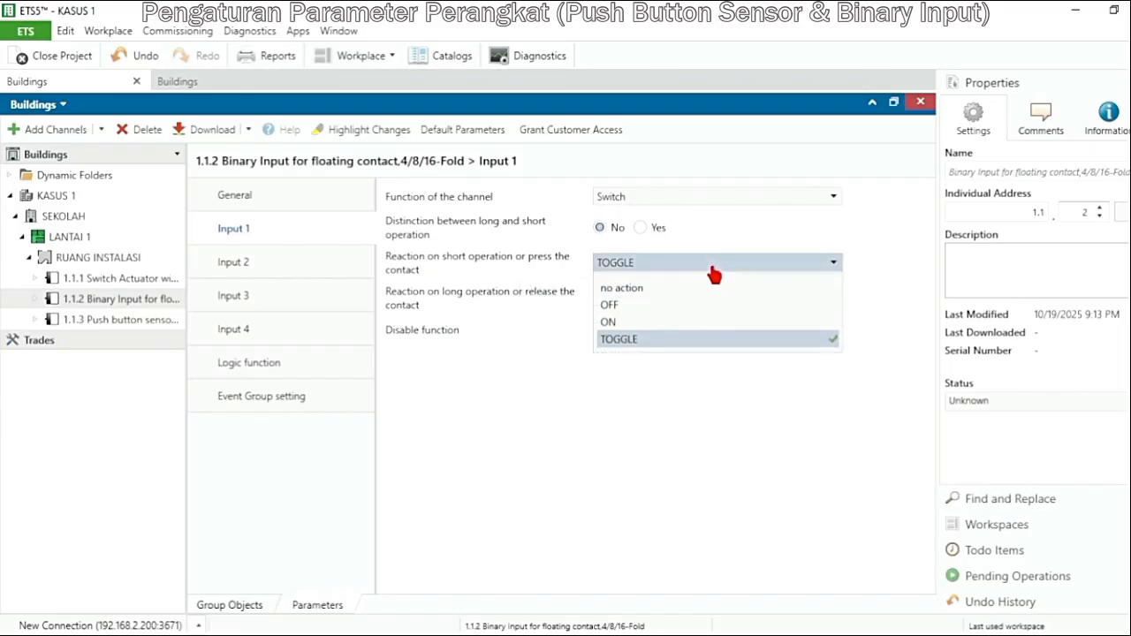
click(694, 324)
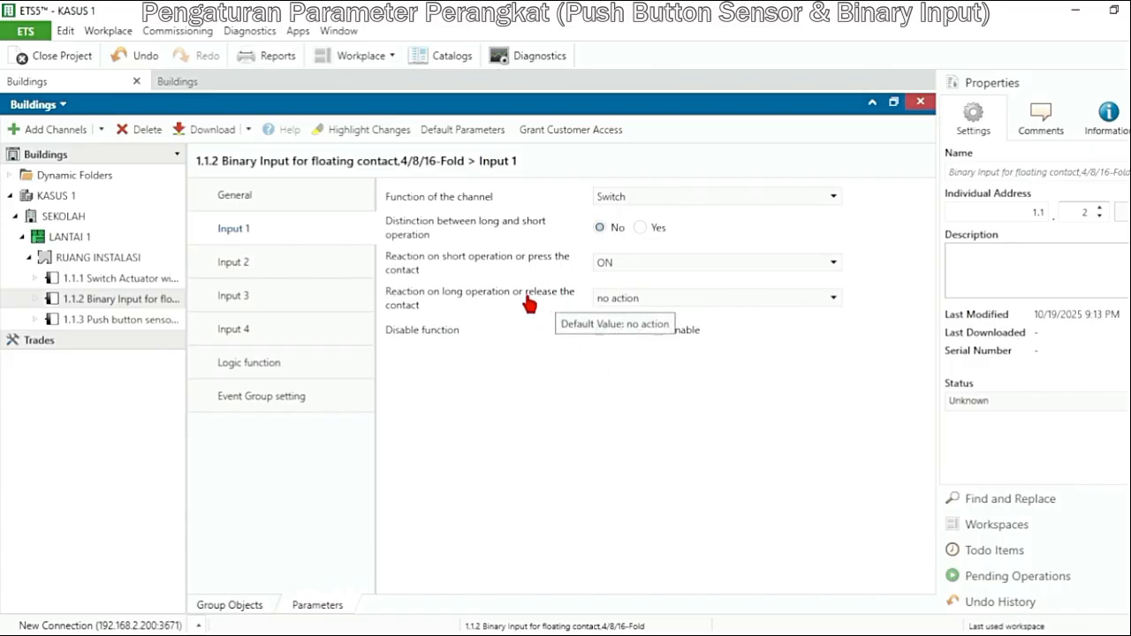
click(713, 301)
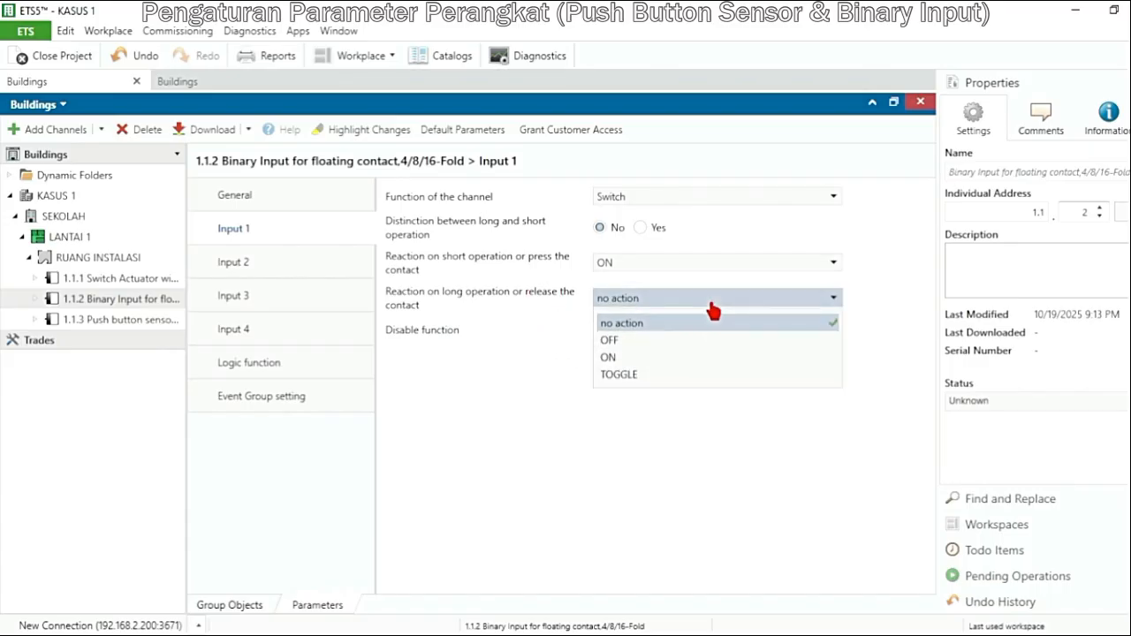
click(685, 351)
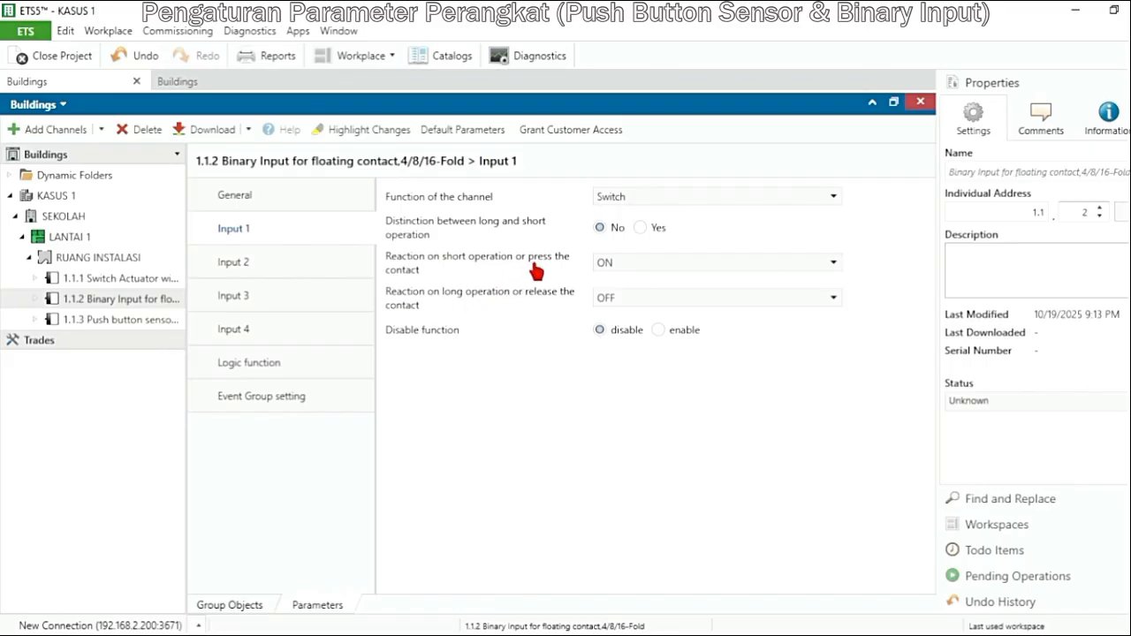
Review the parameters of Channels A and B on the 1.1.1 Switch Actuator
mouse_move(536, 271)
click(146, 279)
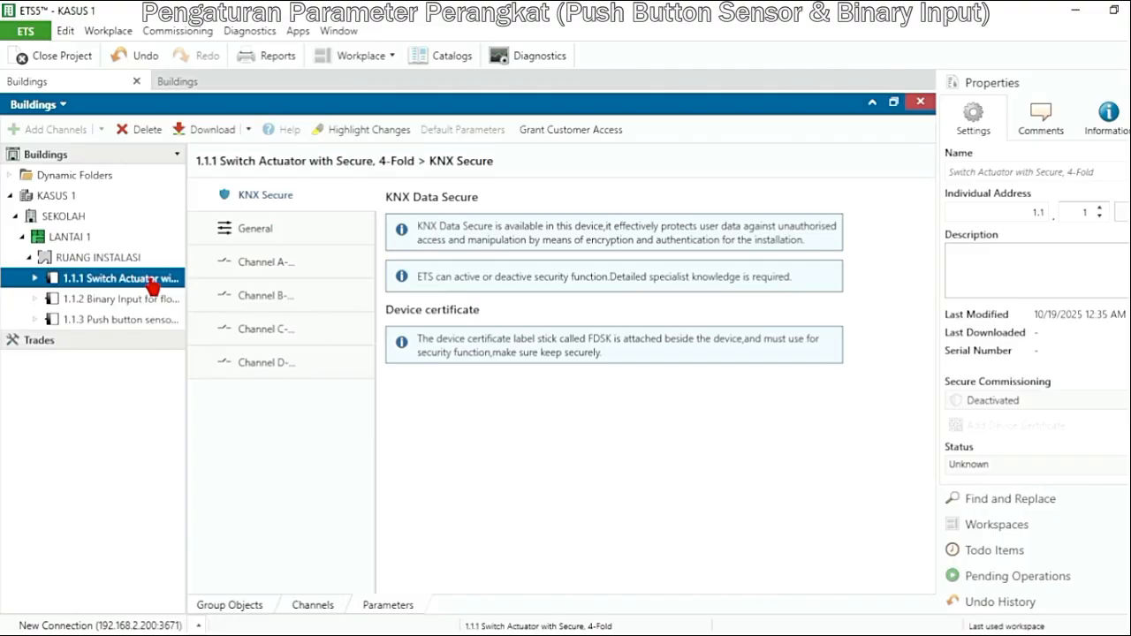
click(261, 270)
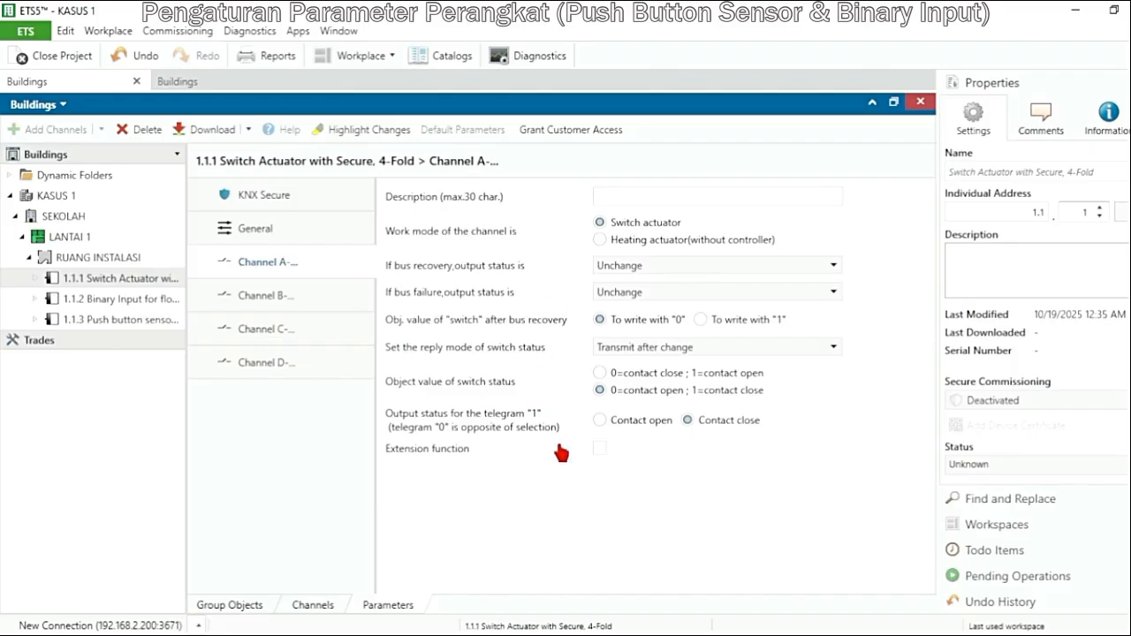
click(283, 304)
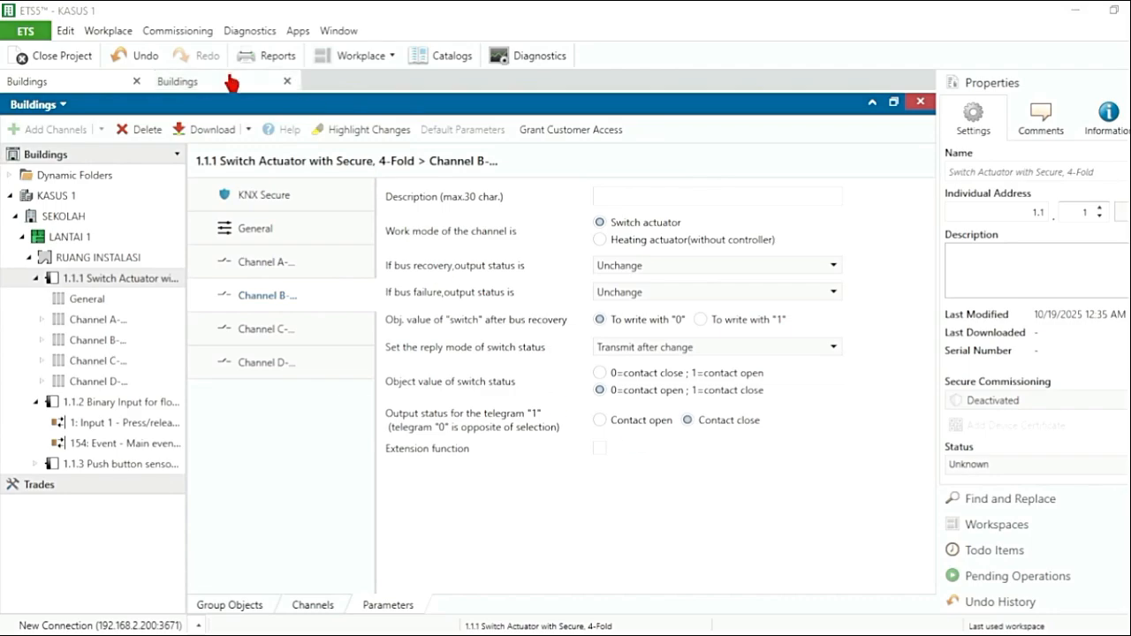
Show the Group Addresses view together with the Buildings view and list the group objects of the 1.1.3 push button sensor
click(109, 35)
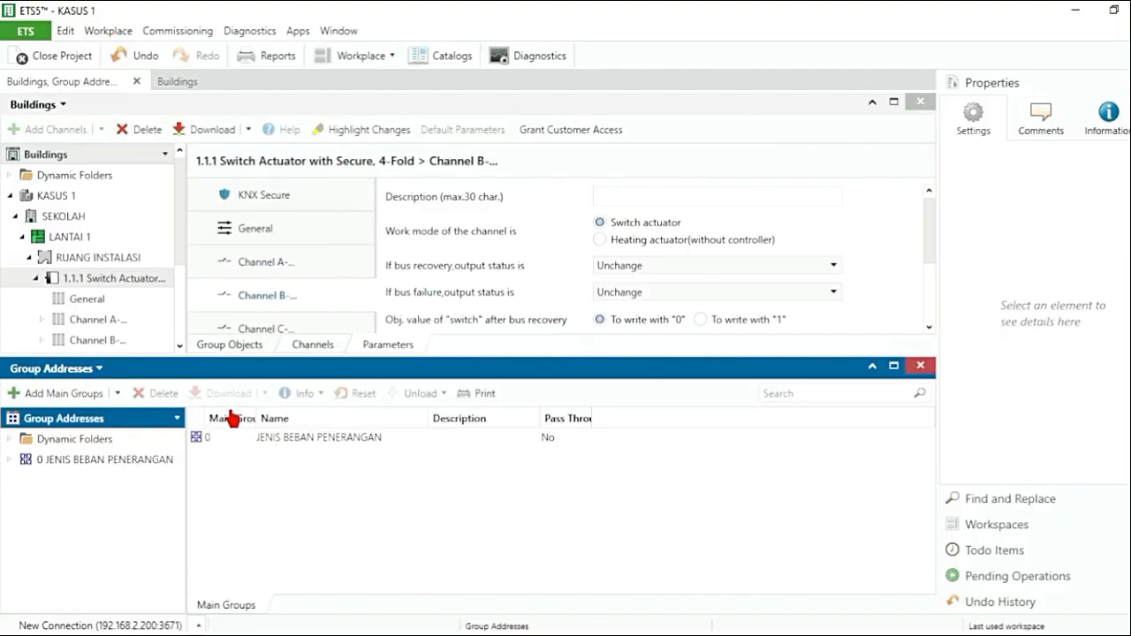
click(37, 279)
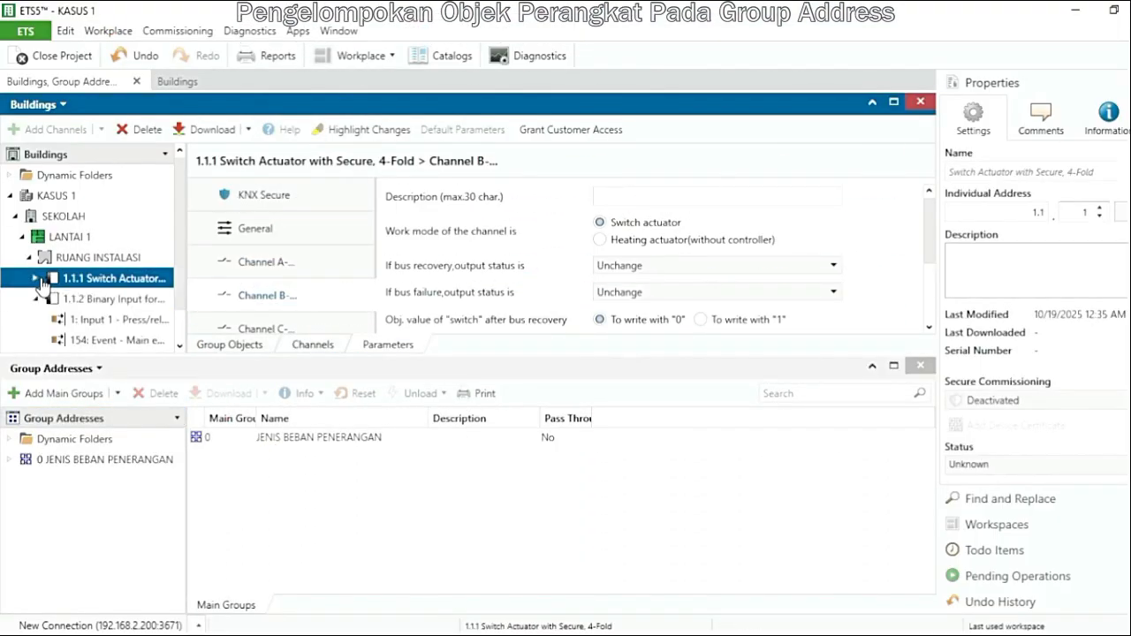
scroll(40, 284, down, 1)
click(113, 328)
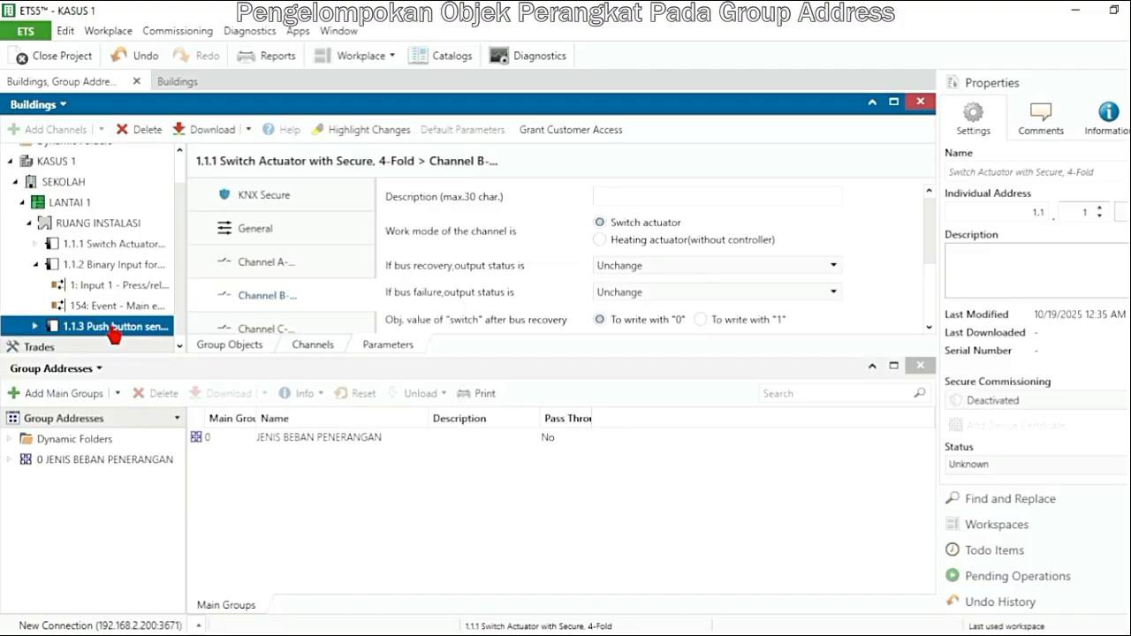
click(232, 345)
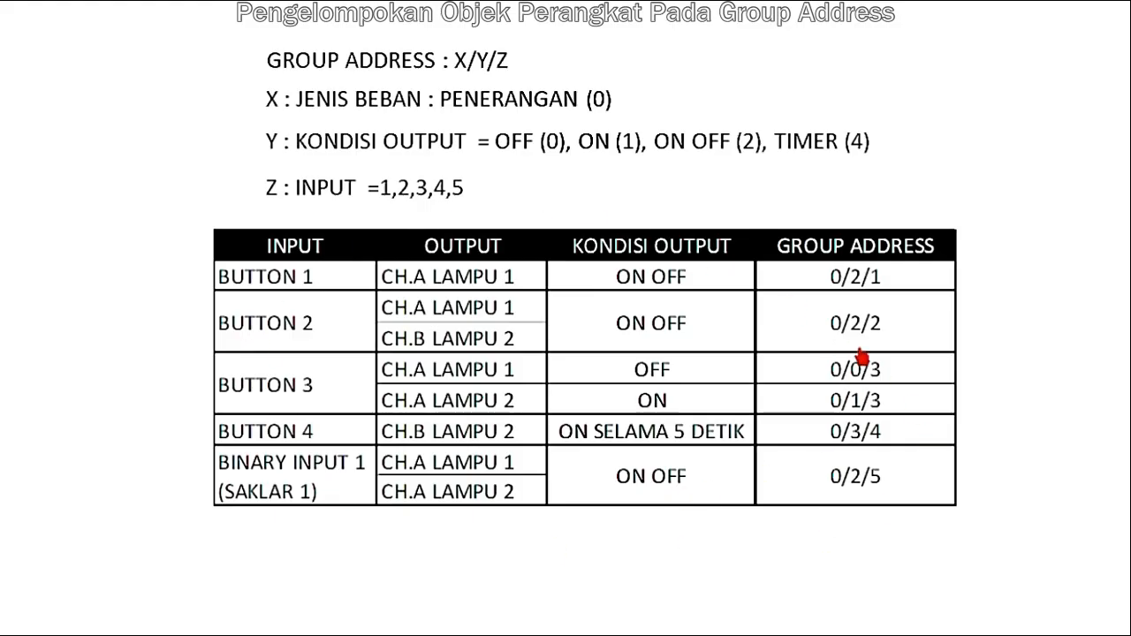
Link the sensor's Button 1 Press/release, Switch object to group address 0/2/1 BUTTON 1
double_click(126, 463)
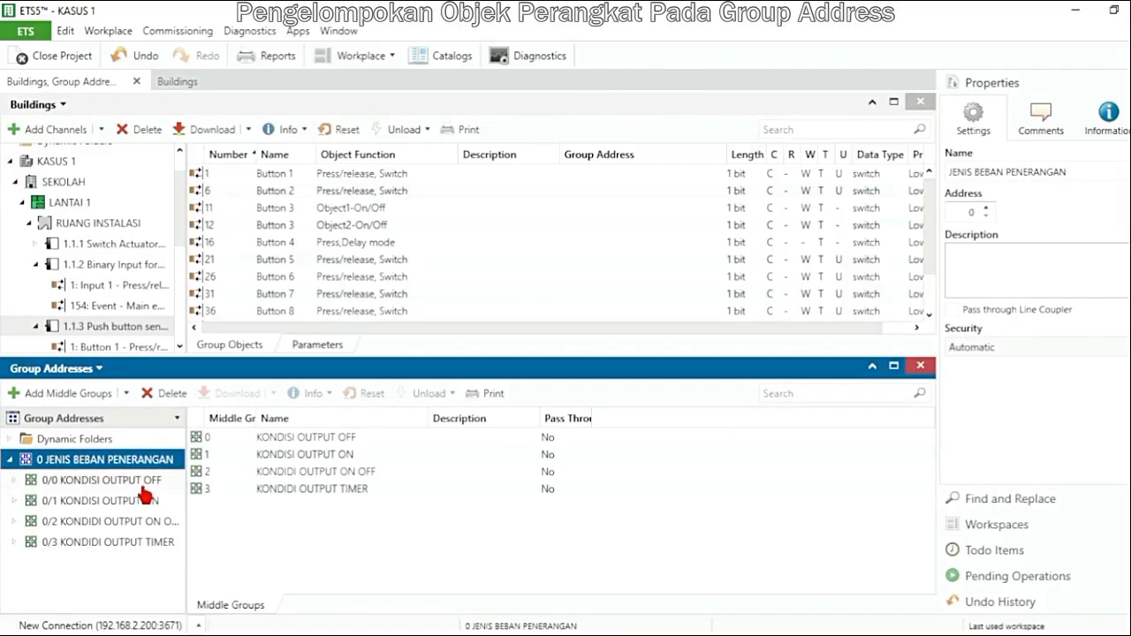
double_click(98, 528)
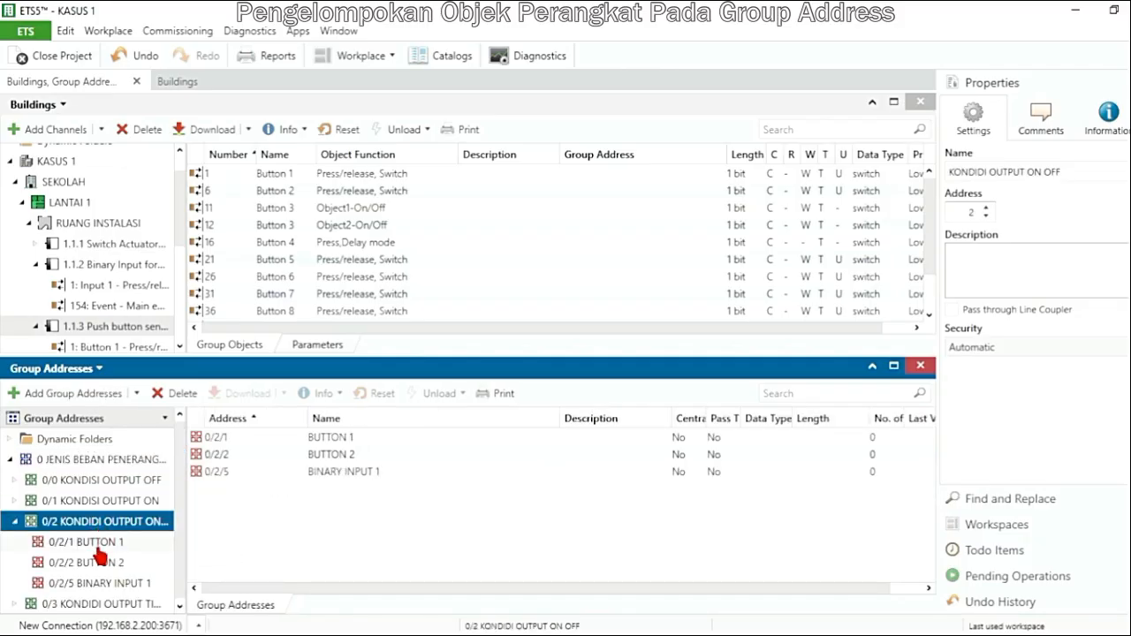
click(106, 548)
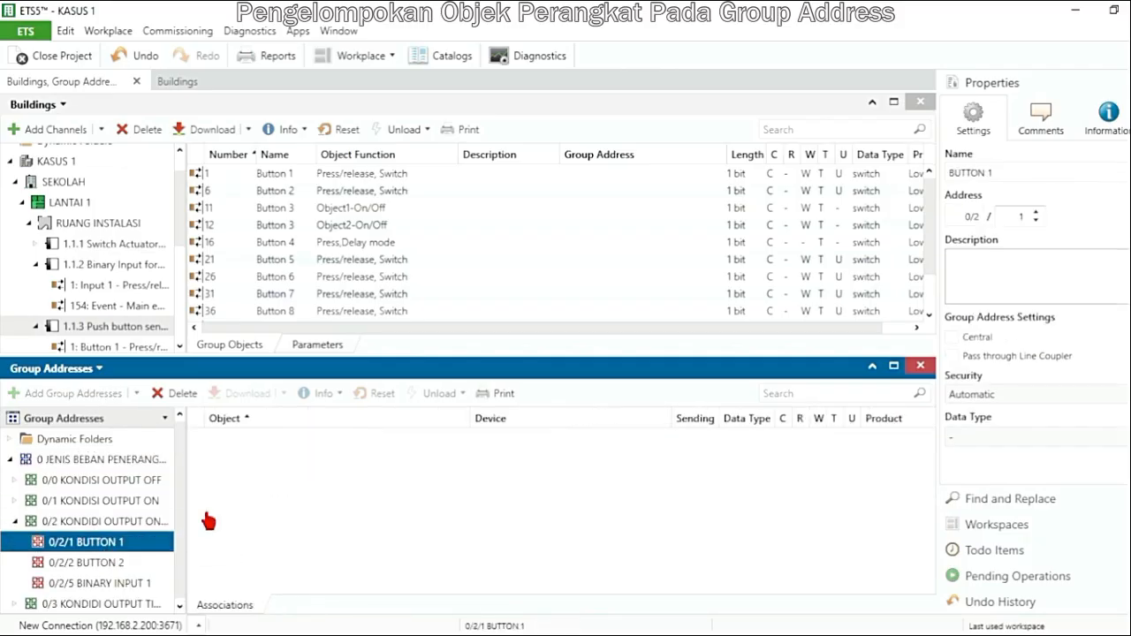
click(370, 176)
drag(370, 176, 268, 468)
click(141, 543)
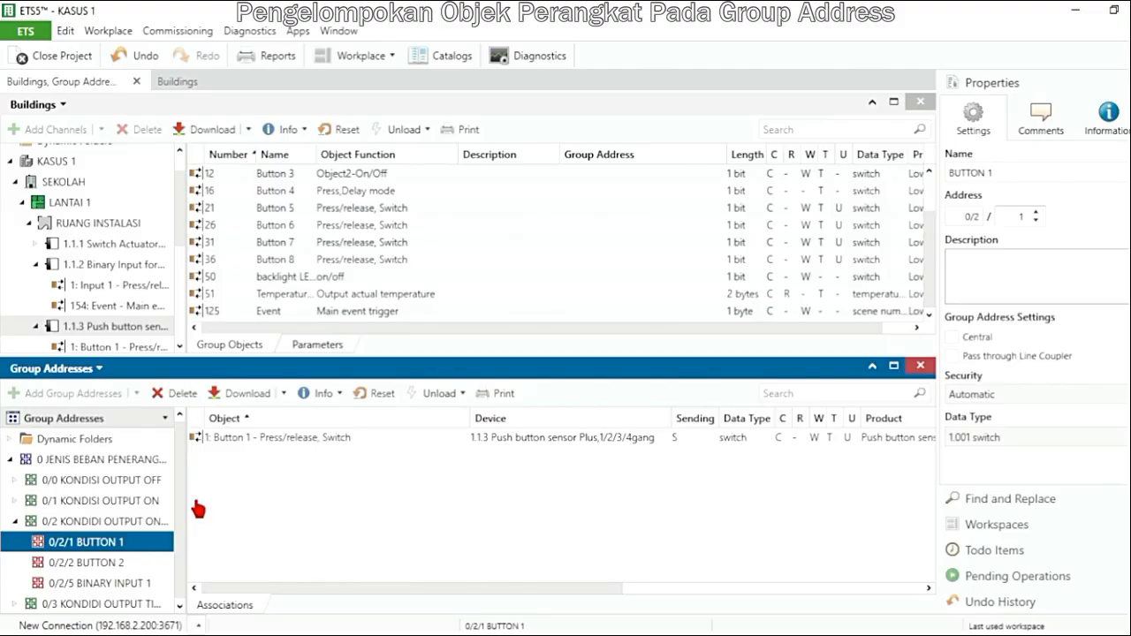
Link the sensor's Button 2 Press/release, Switch object to group address 0/2/2 BUTTON 2
click(16, 521)
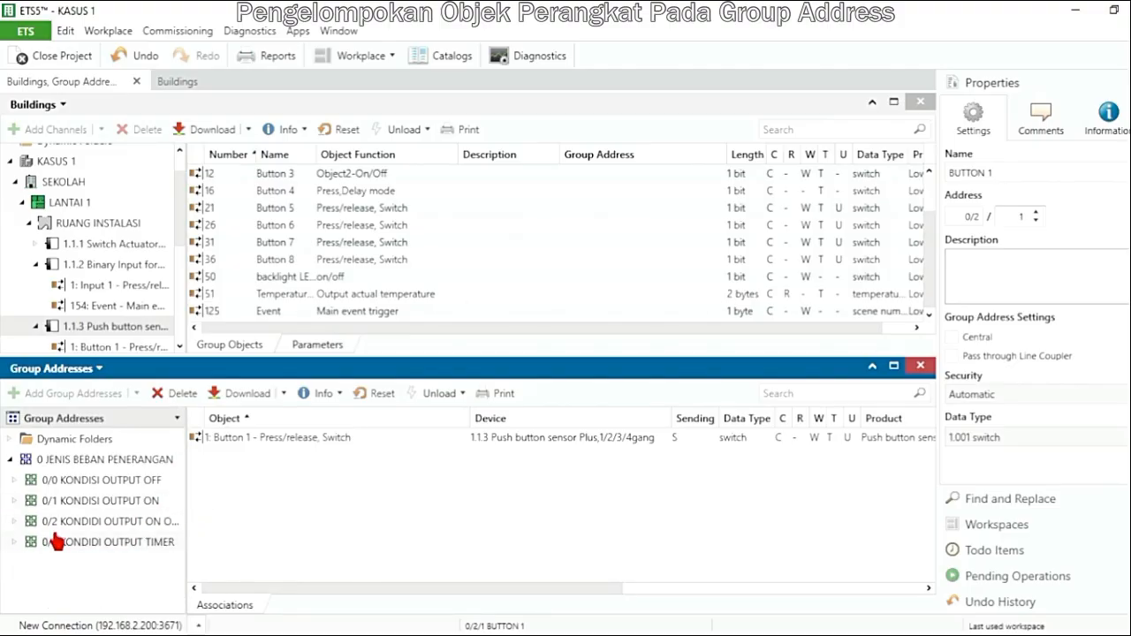
click(41, 529)
click(15, 521)
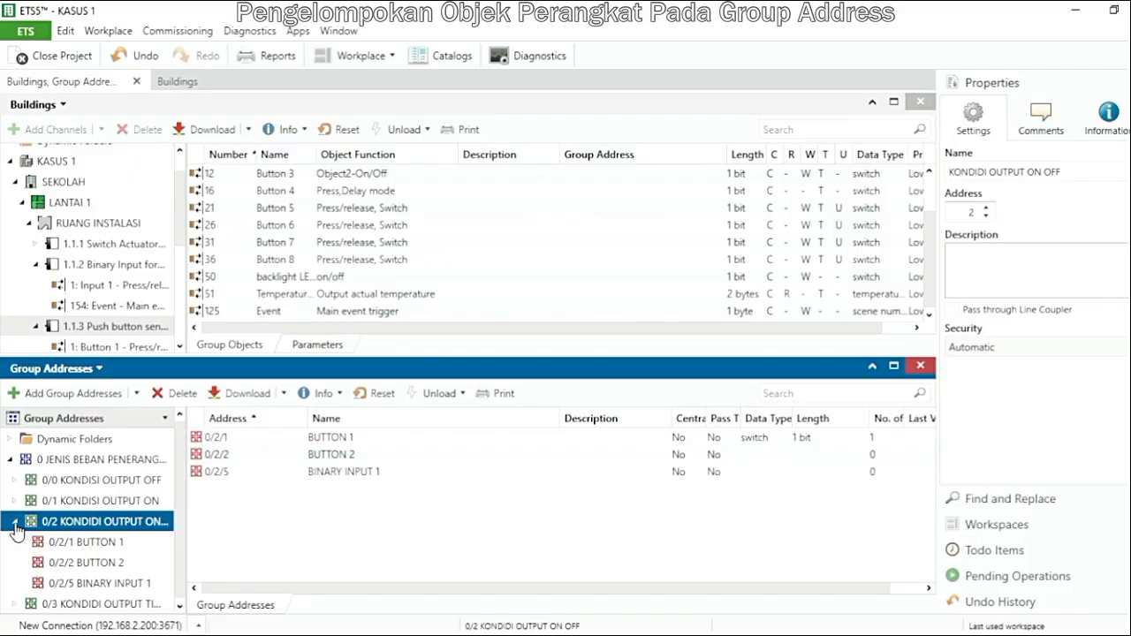
click(88, 563)
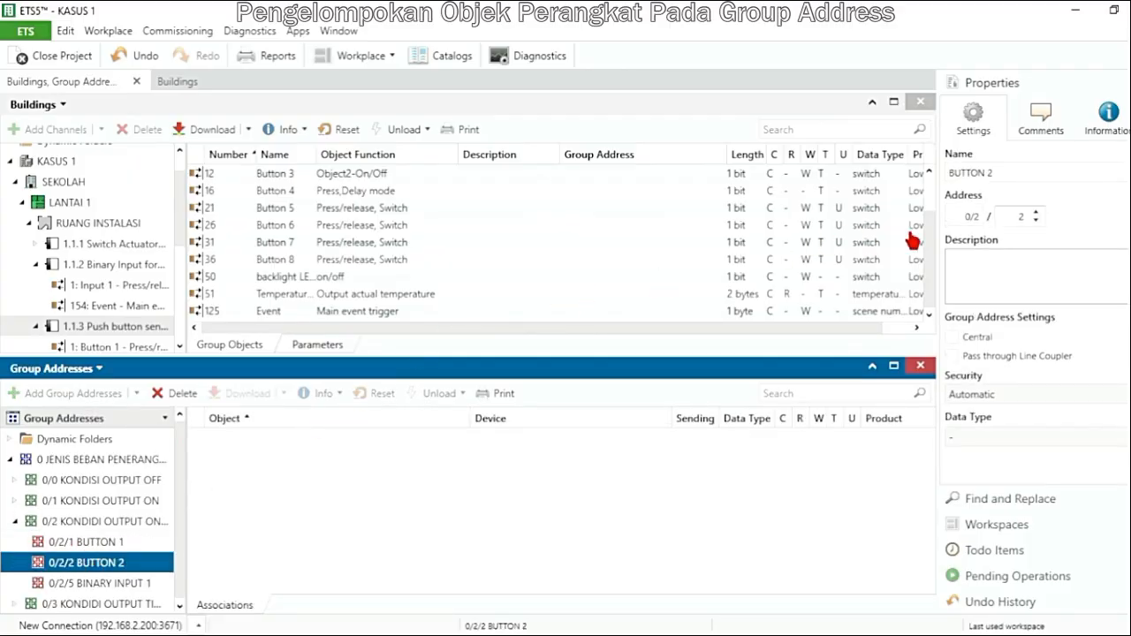
drag(931, 243, 924, 207)
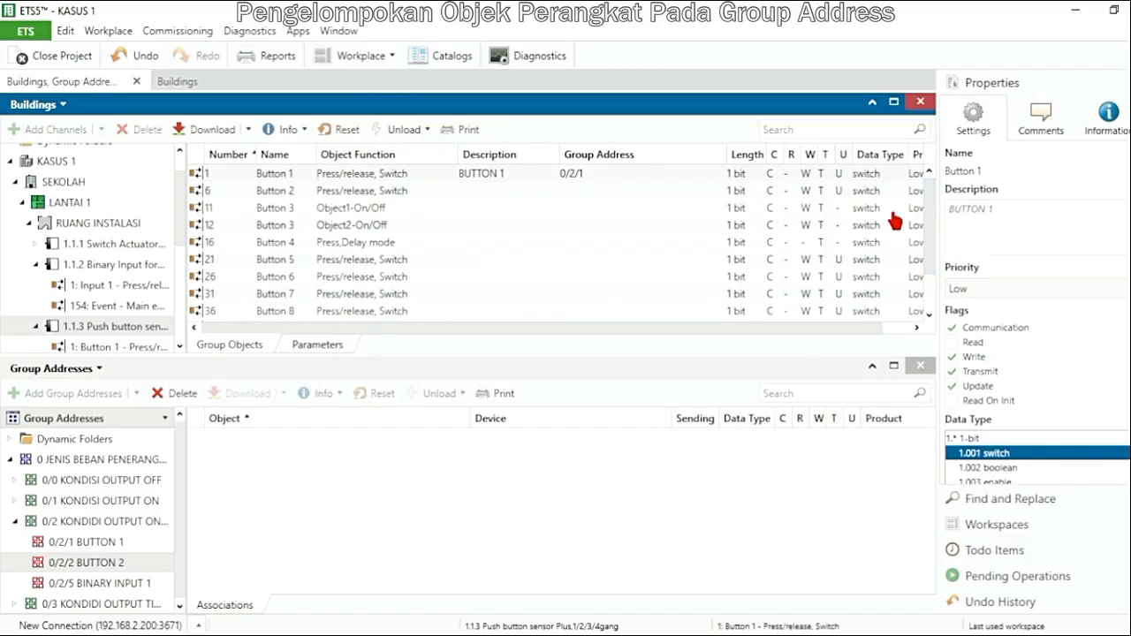
drag(386, 193, 222, 470)
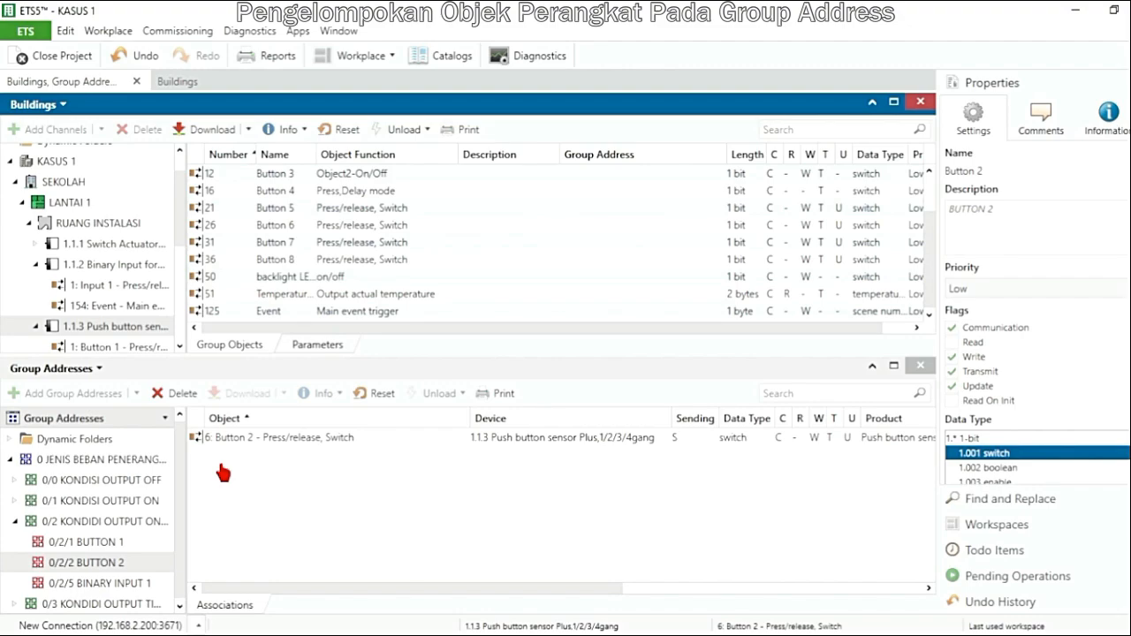
Check Button 3's press function parameters and link its Object1-On/Off group object to group address 0/0/3 BUTTON 3
click(15, 522)
click(15, 481)
click(75, 500)
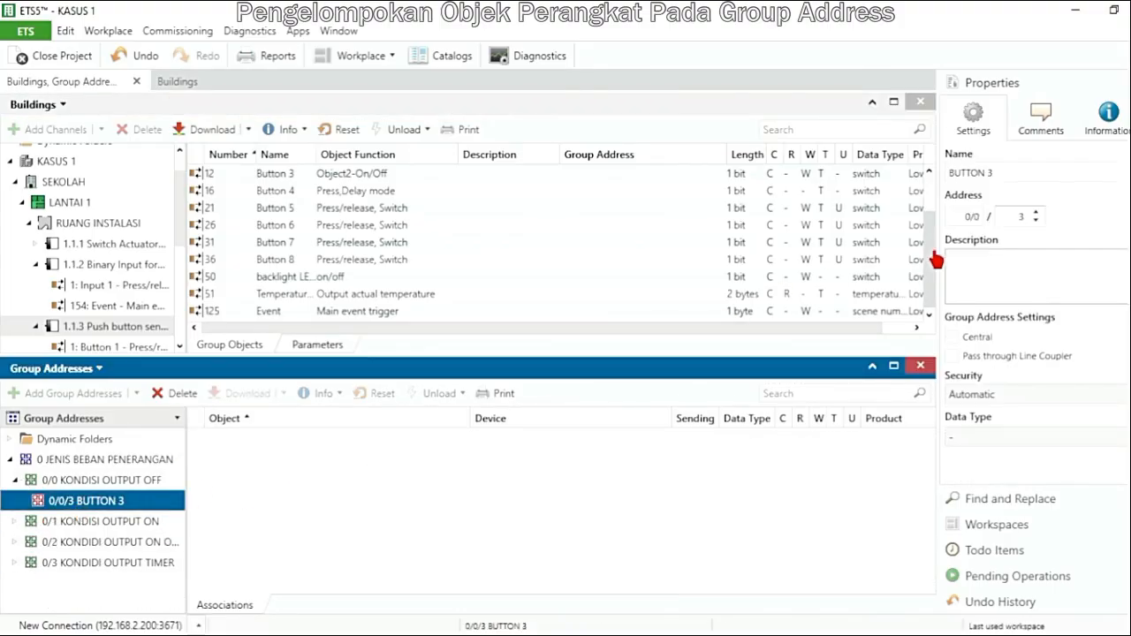
drag(932, 255, 934, 231)
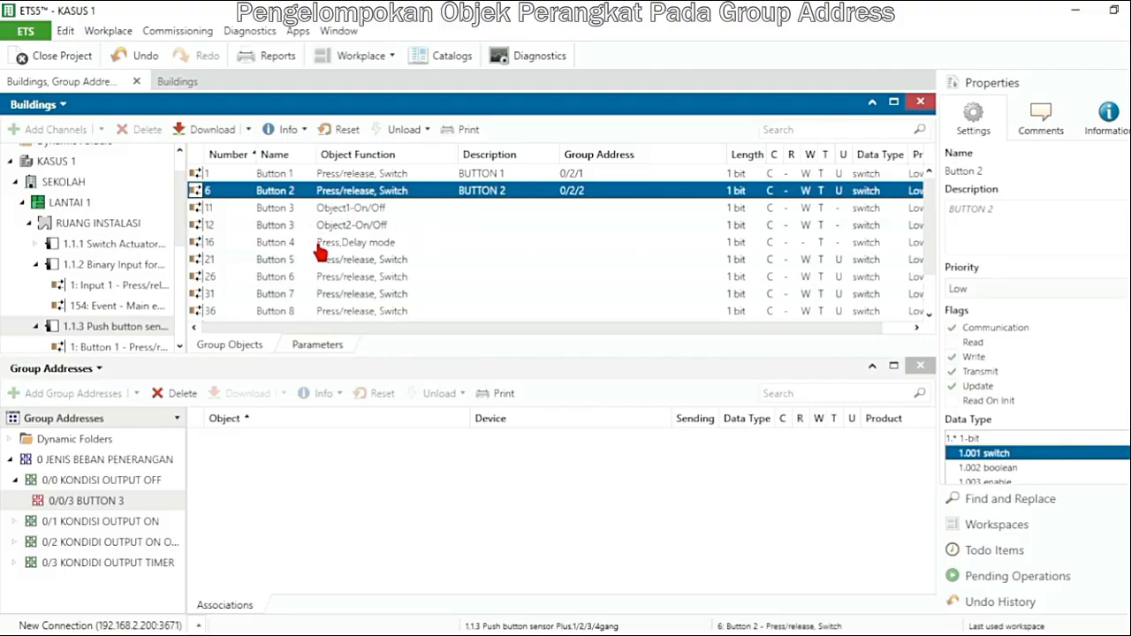
click(317, 350)
click(251, 303)
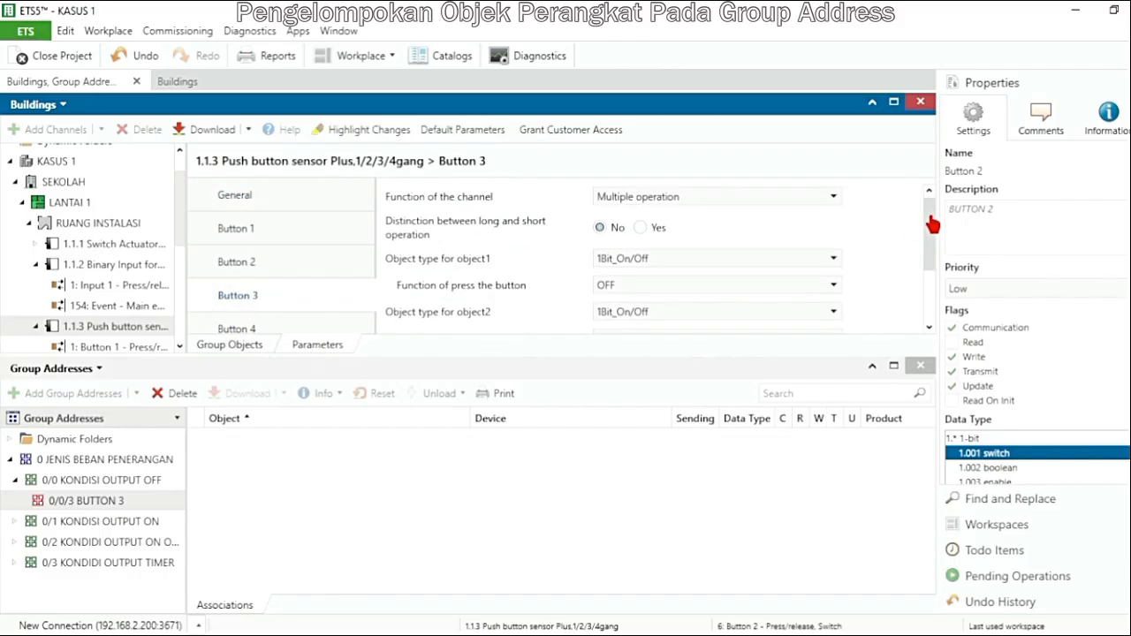
drag(932, 225, 931, 233)
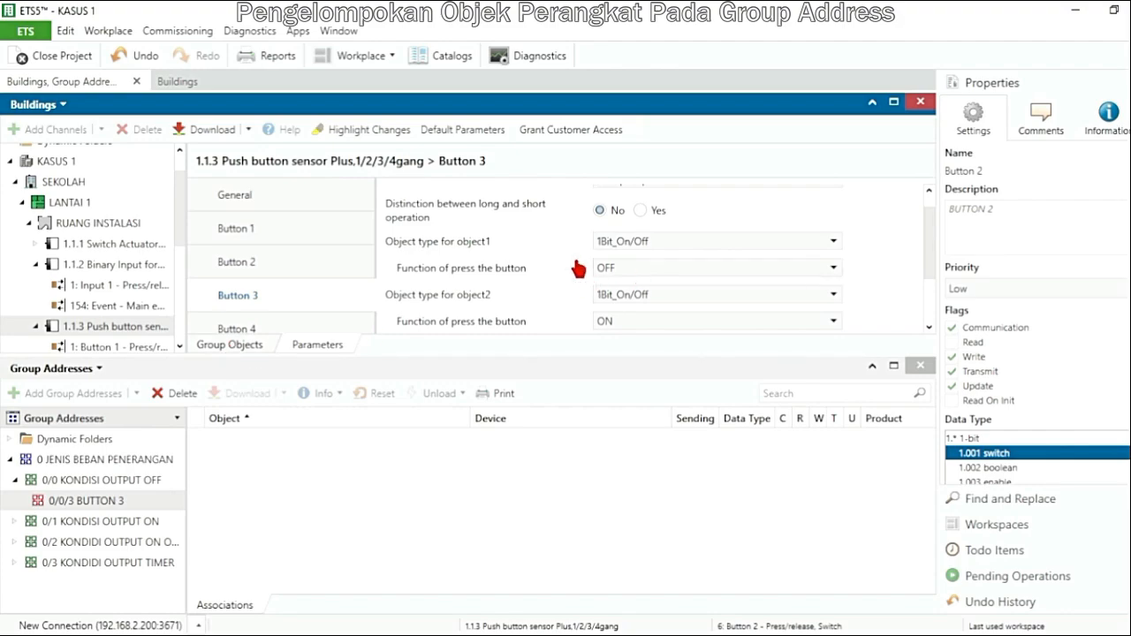
click(234, 344)
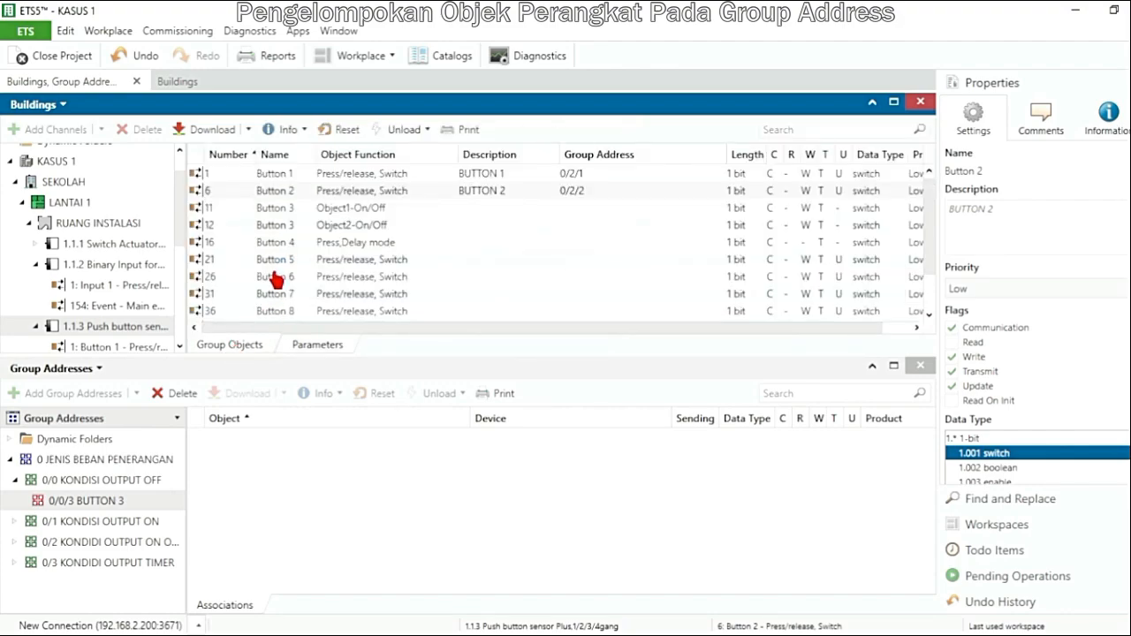
click(334, 212)
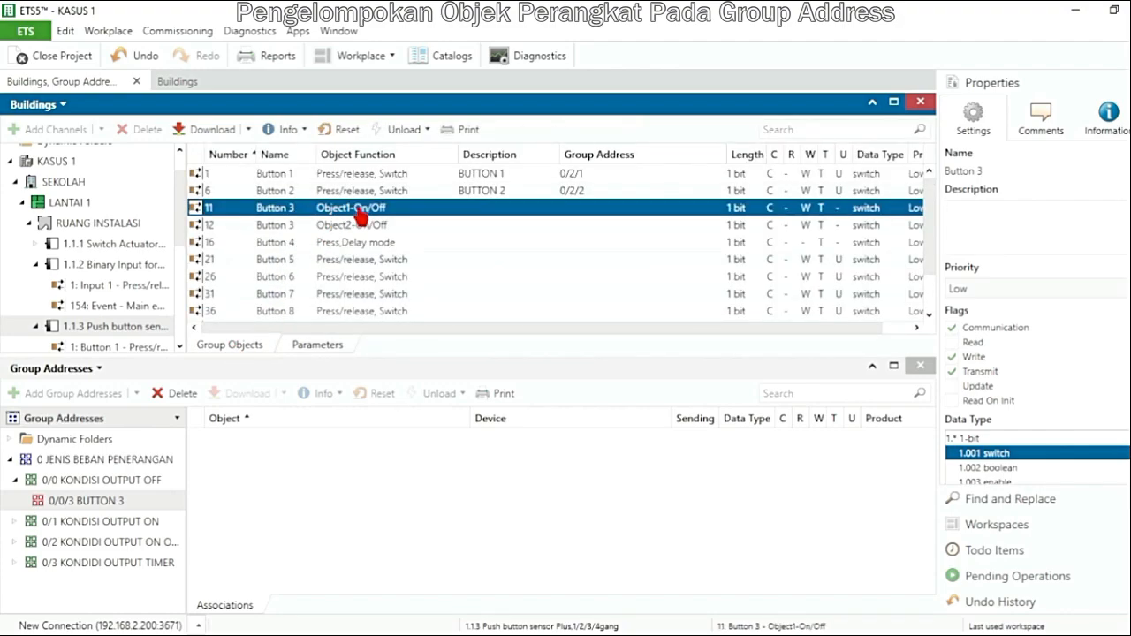
drag(358, 212, 227, 462)
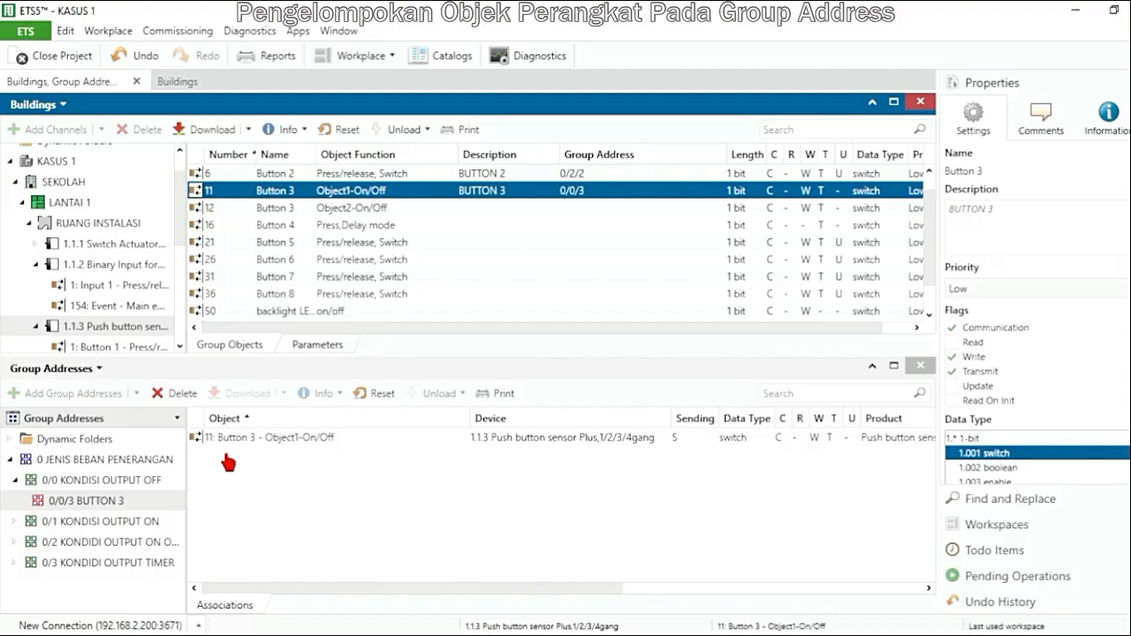
Link the push button sensor's Button 3 Object2-On/Off group object to group address 0/1/3 BUTTON 3
drag(27, 497, 101, 521)
click(122, 524)
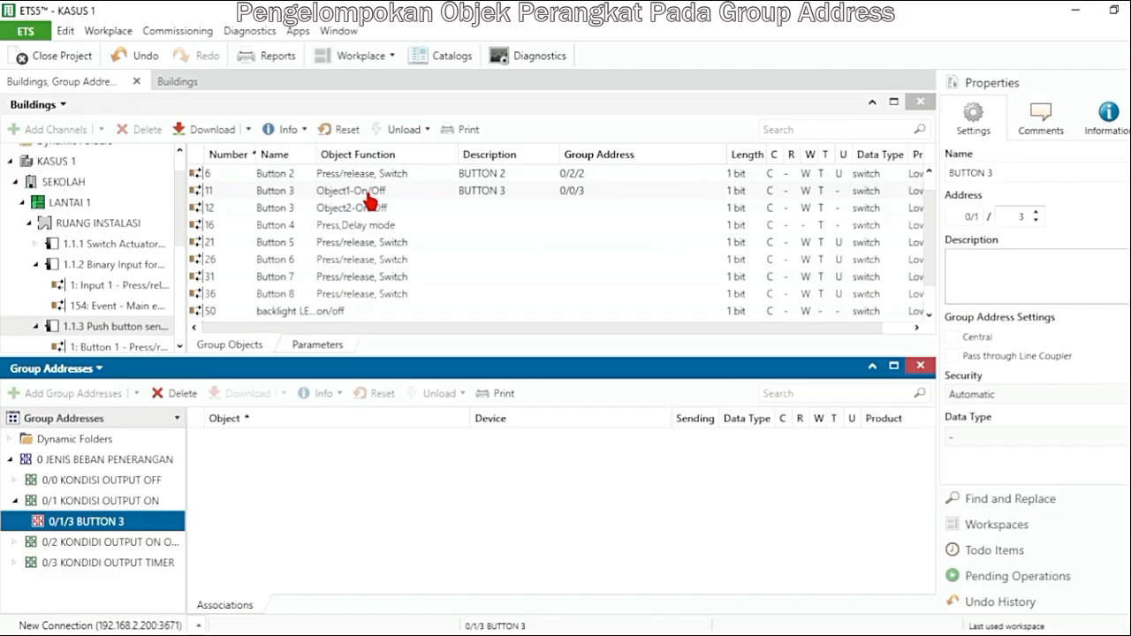
drag(347, 212, 254, 455)
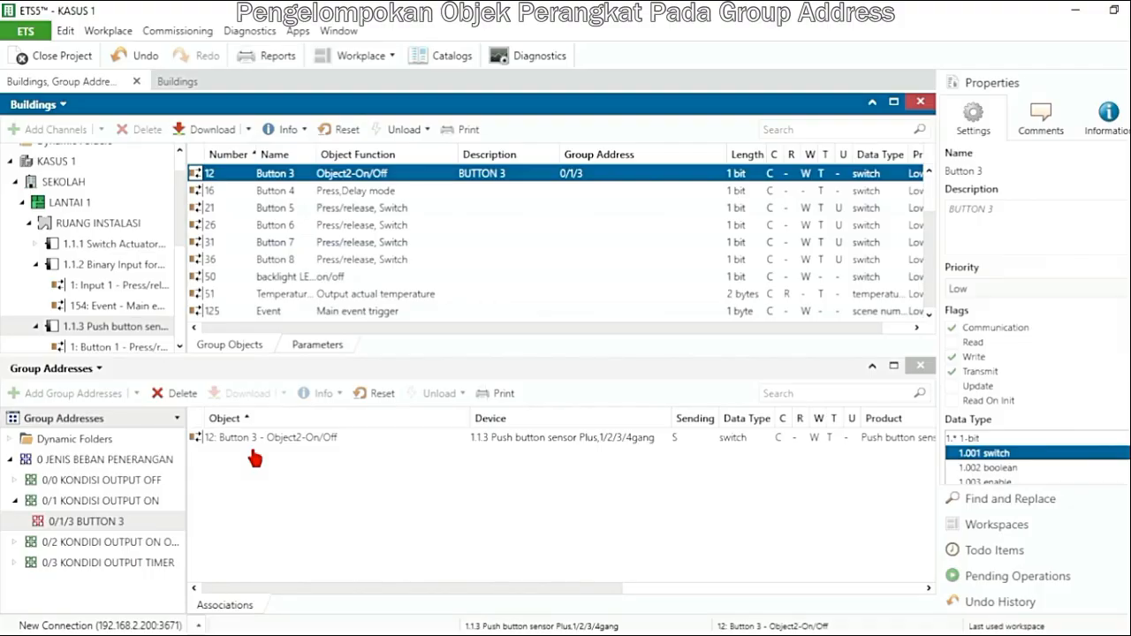
Link the push button sensor's Button 4 Press,Delay mode object to group address 0/3/4 BUTTON 4
double_click(95, 566)
click(99, 583)
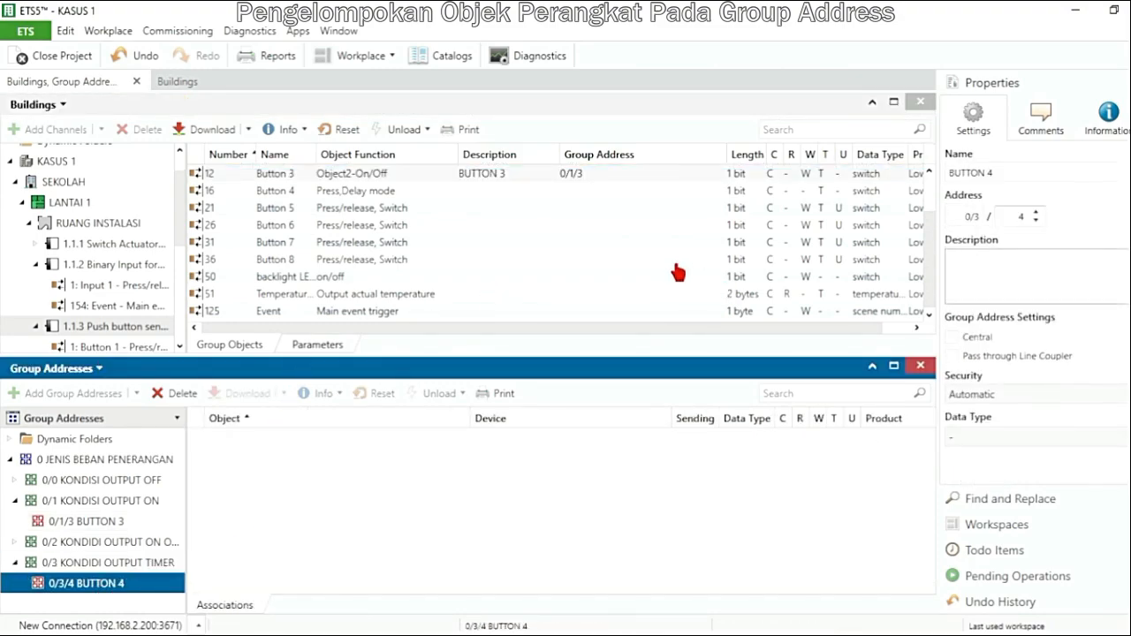
click(371, 195)
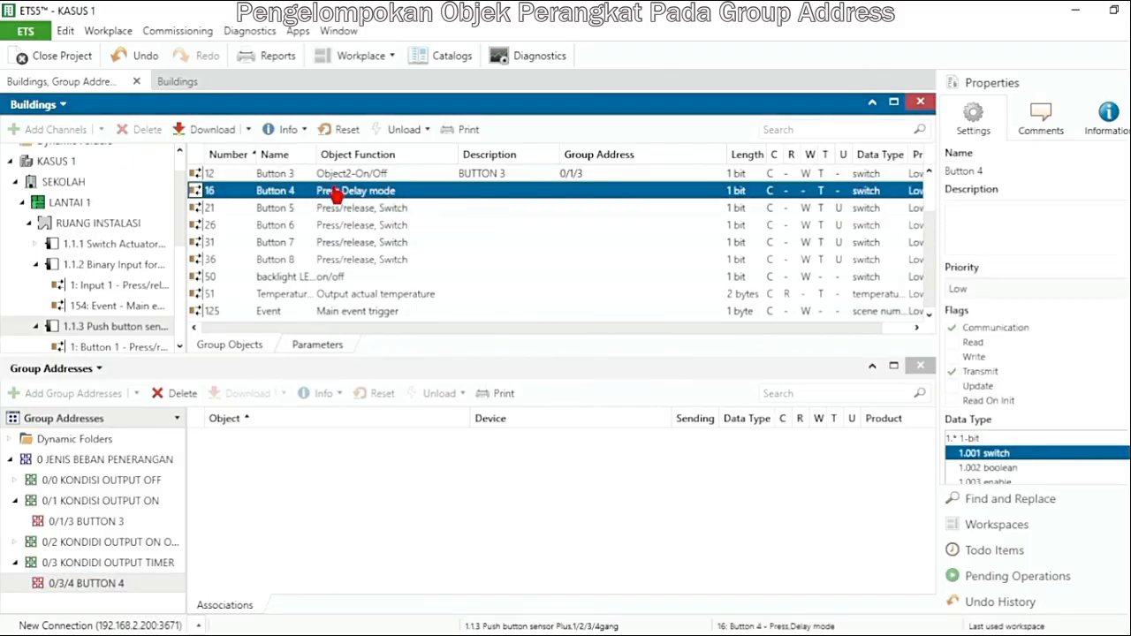
drag(359, 198, 292, 475)
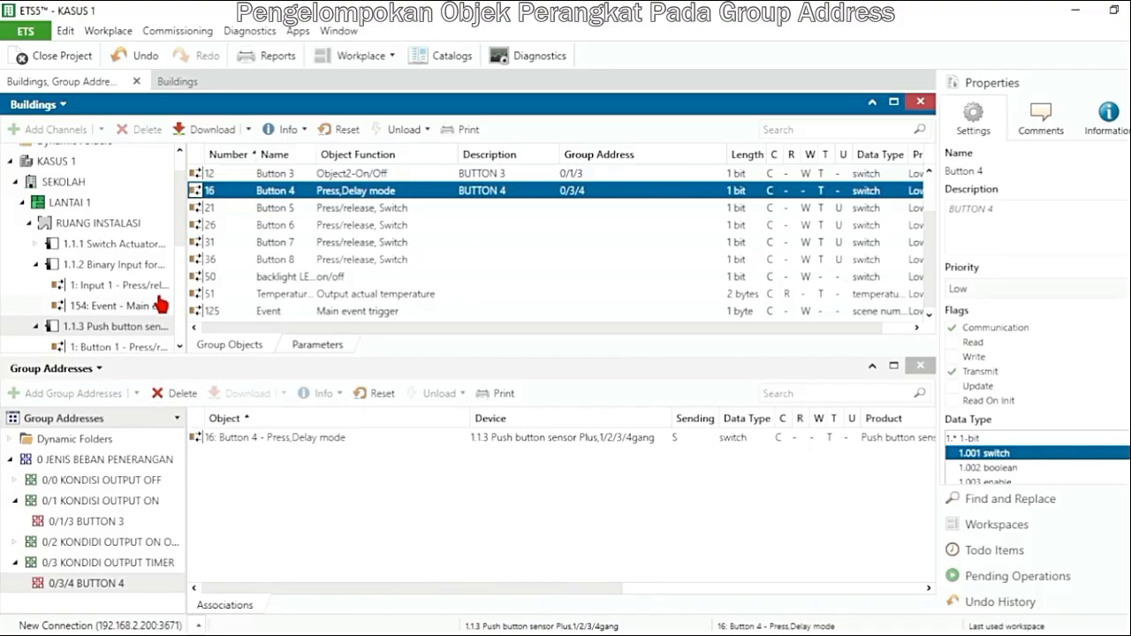
Link the 1.1.2 binary input's Input 1 Press/release, Switch object to group address 0/2/5 BINARY INPUT 1
click(135, 267)
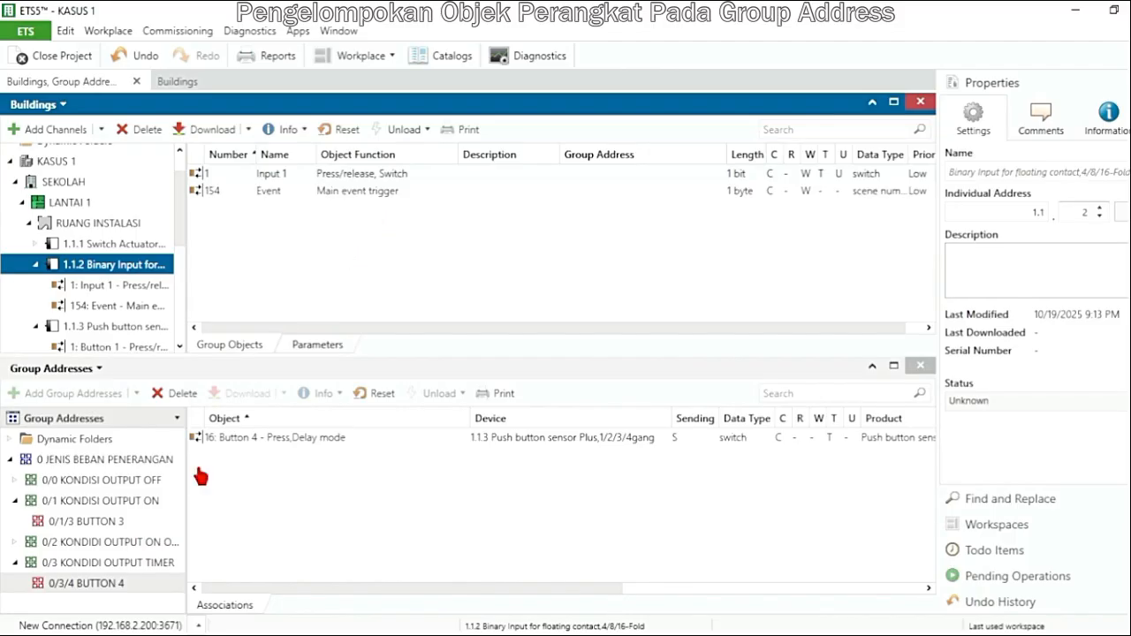
click(15, 502)
double_click(51, 522)
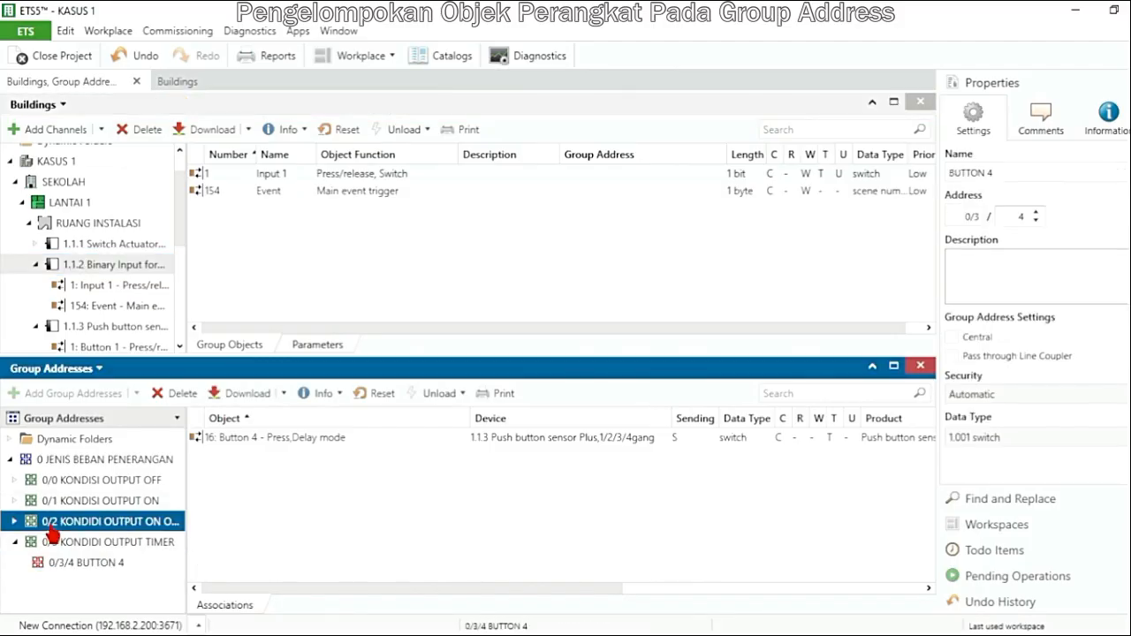
click(118, 585)
drag(304, 176, 225, 463)
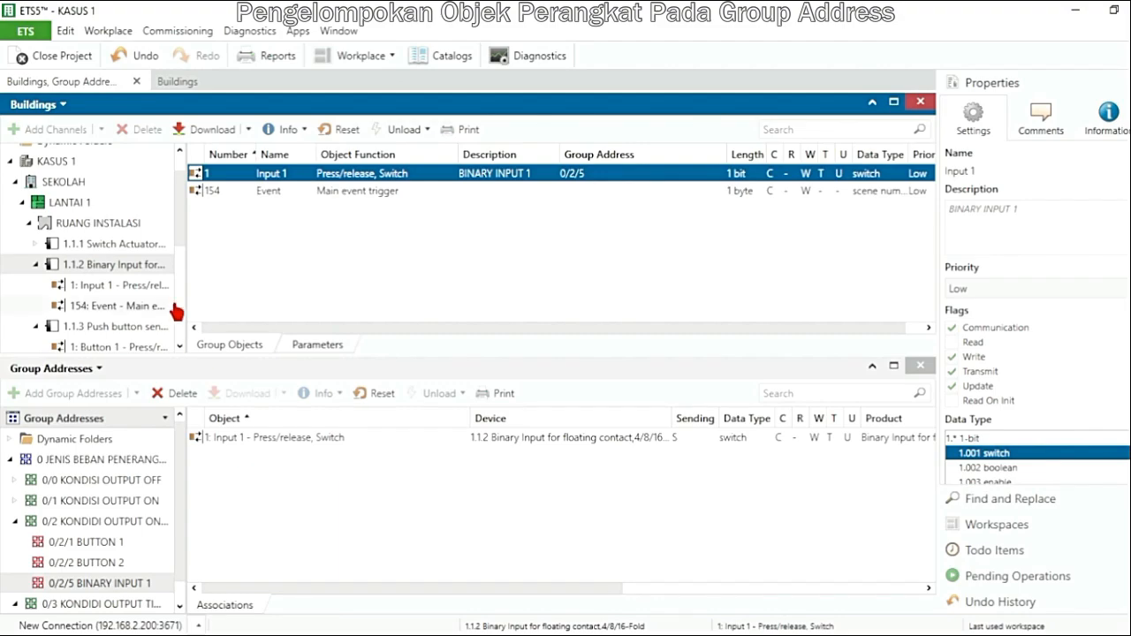
Link the 1.1.1 switch actuator's Output A Switch object to group addresses 0/2/1 BUTTON 1 and 0/2/2 BUTTON 2
click(115, 244)
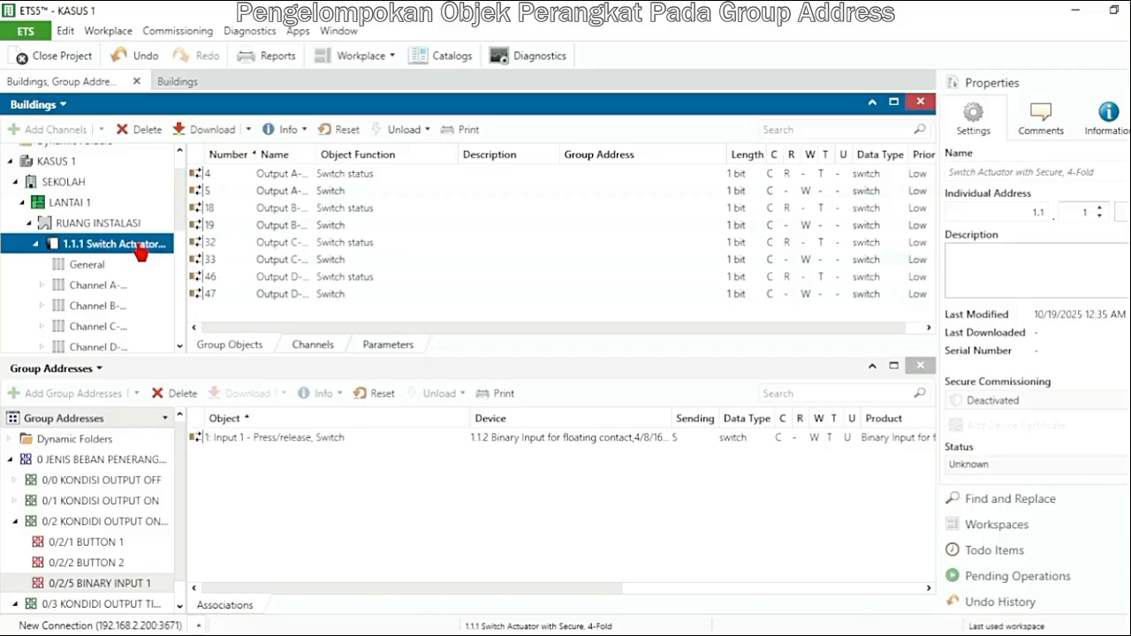
click(14, 521)
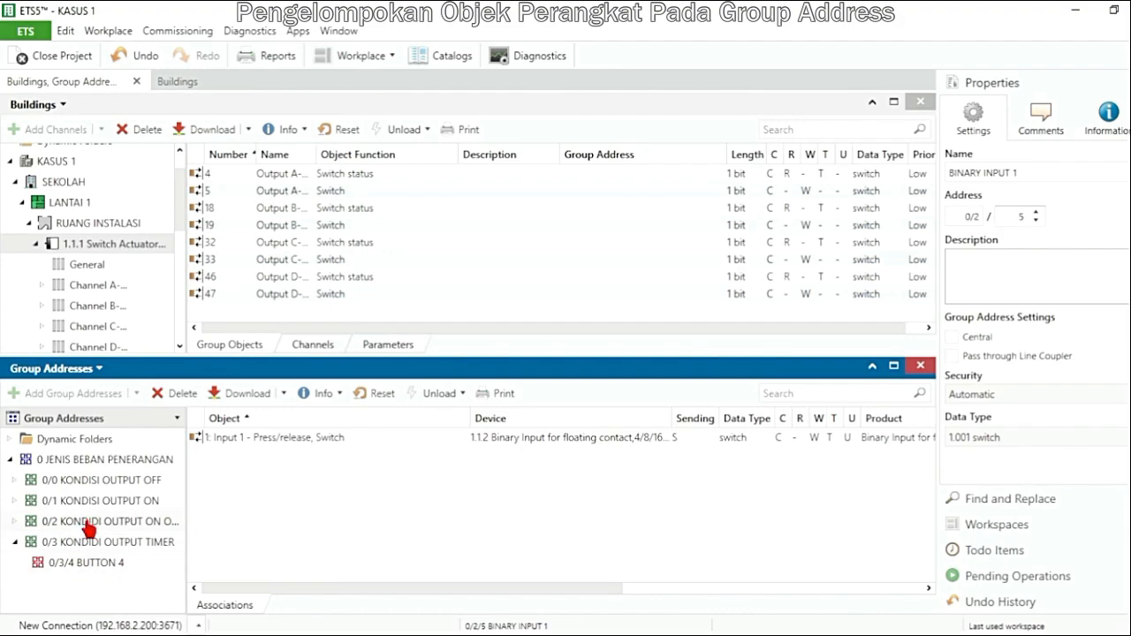
double_click(88, 523)
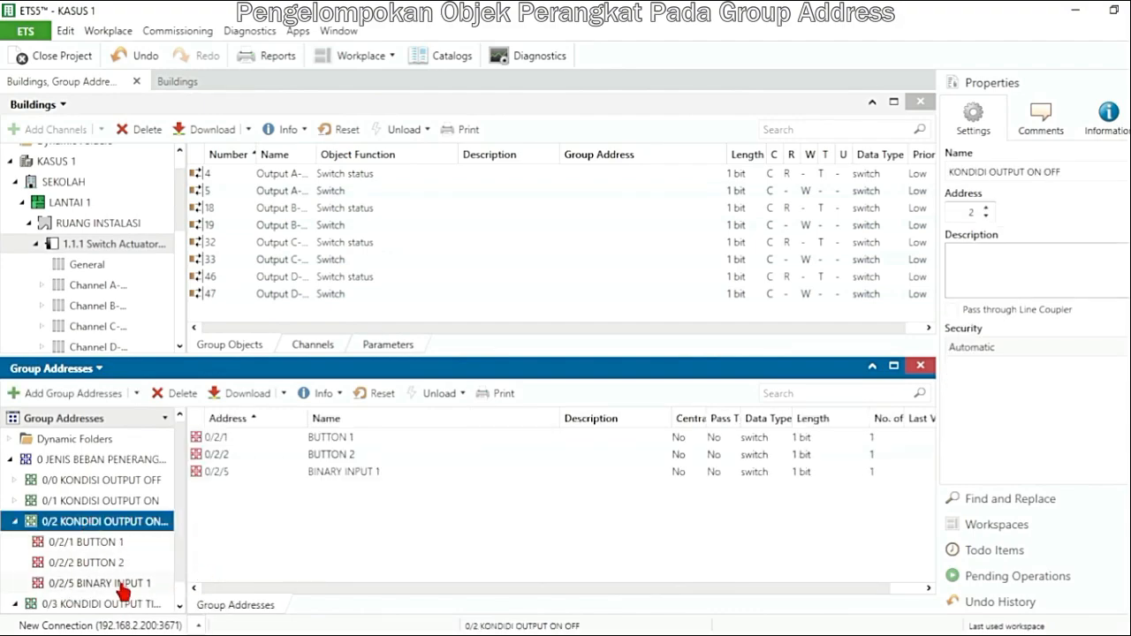
click(111, 545)
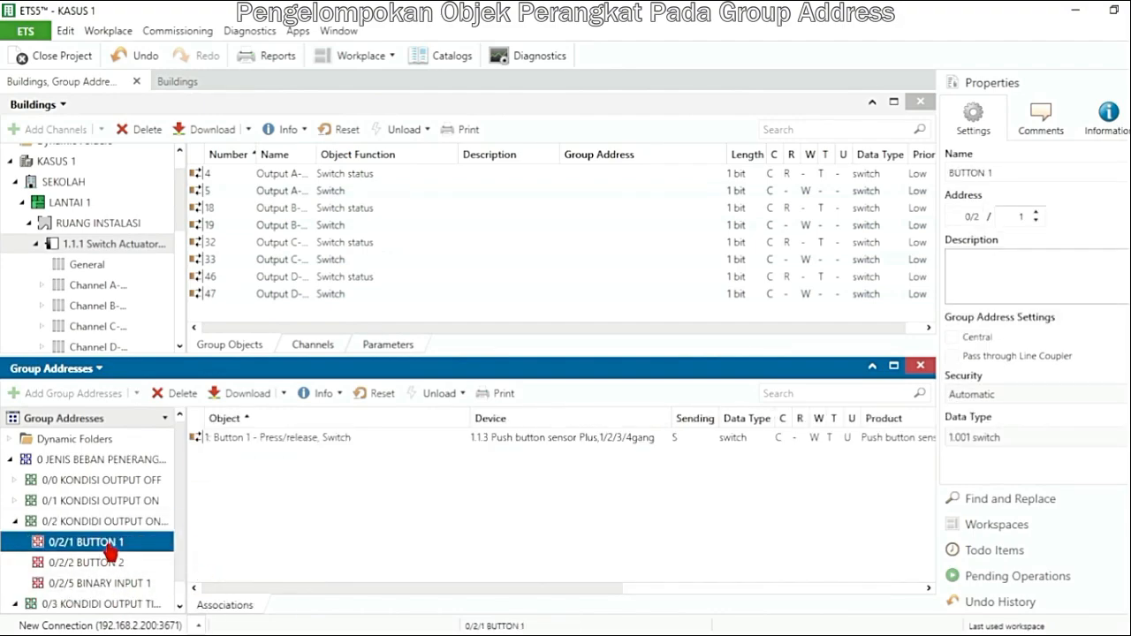
click(286, 194)
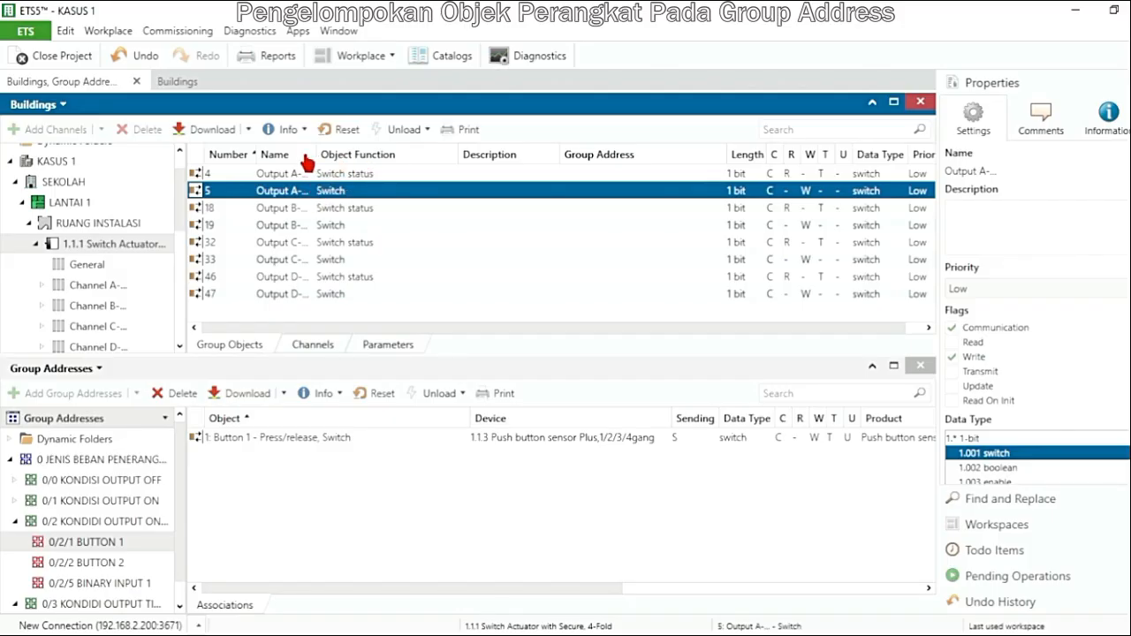
drag(316, 190, 266, 477)
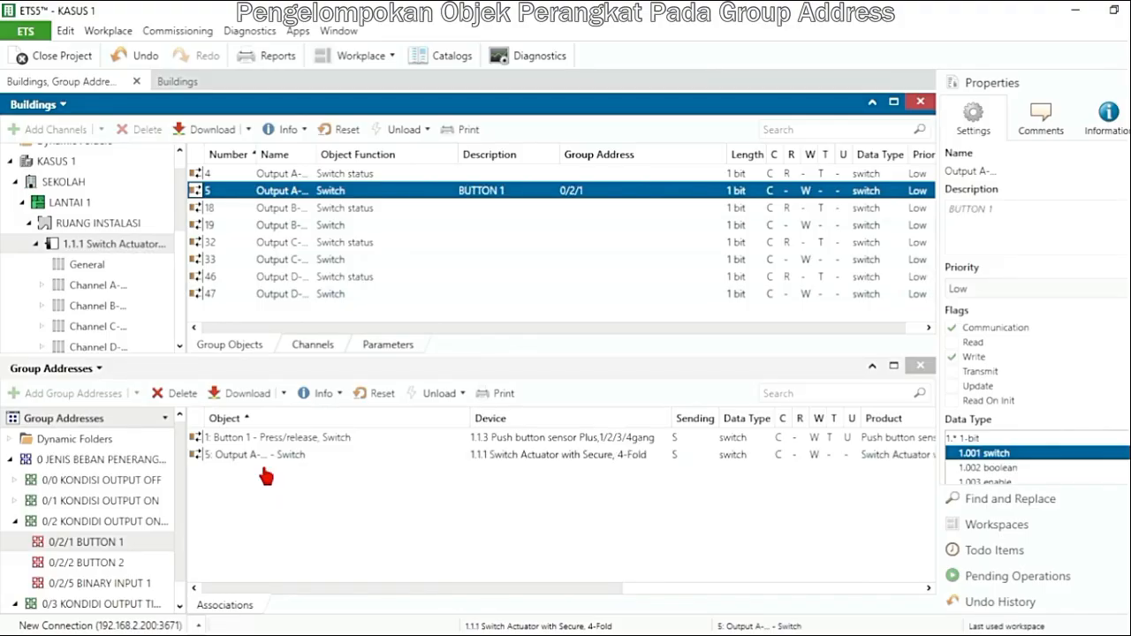
click(124, 566)
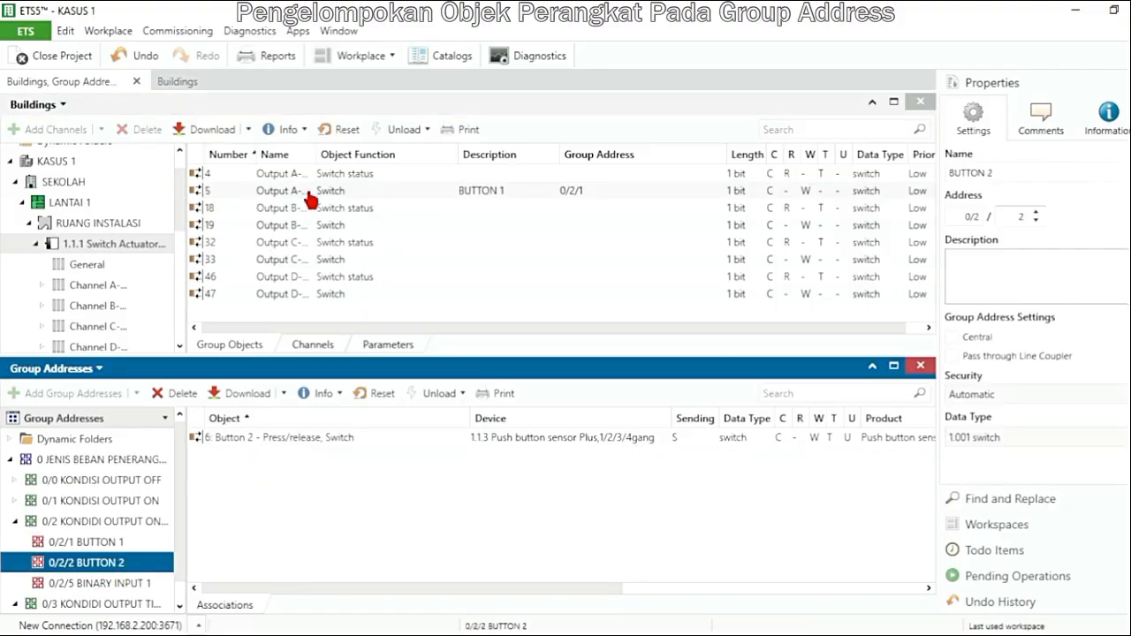
drag(310, 196, 263, 471)
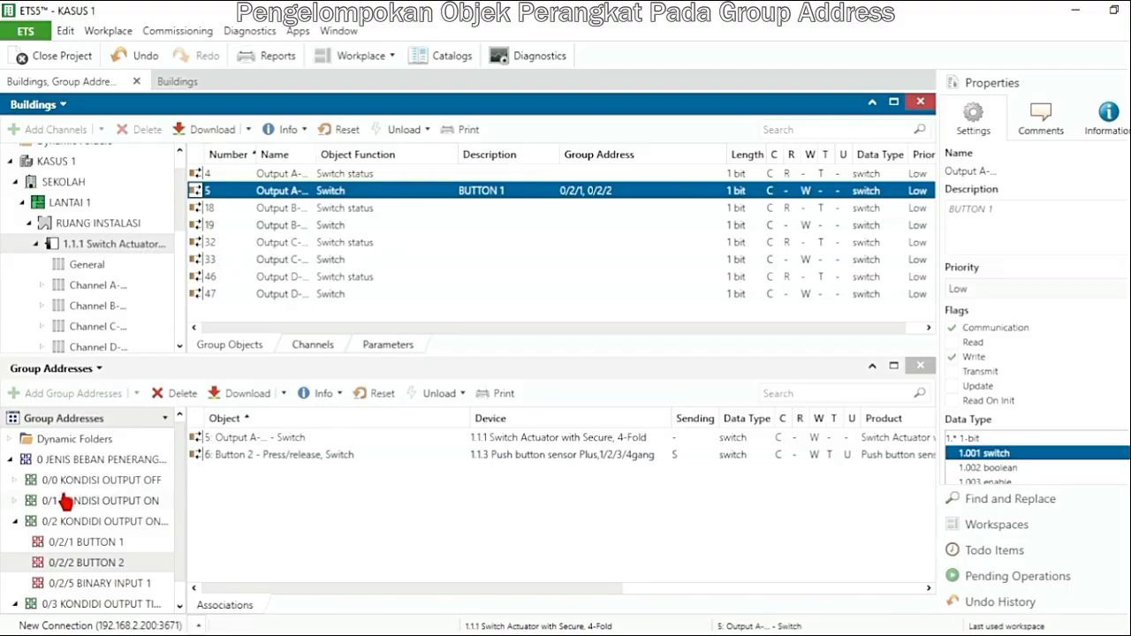
Link the actuator's Output A Switch object to group addresses 0/0/3 BUTTON 3 and 0/2/5 BINARY INPUT 1 as well
double_click(89, 480)
click(85, 500)
drag(329, 196, 273, 471)
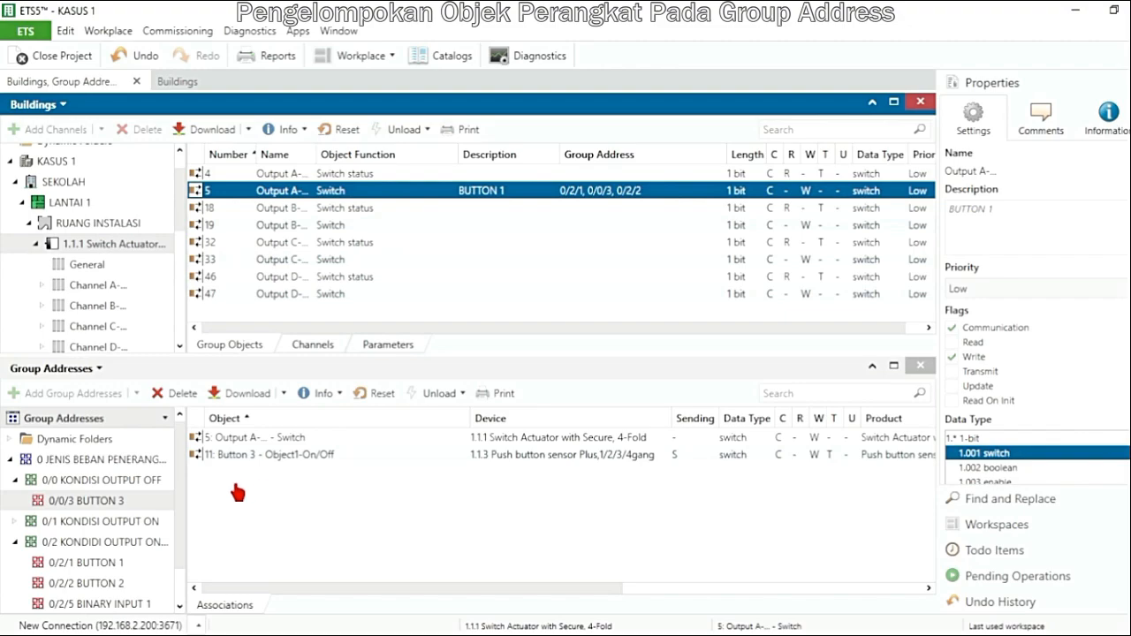
drag(180, 504, 179, 530)
drag(145, 568, 296, 191)
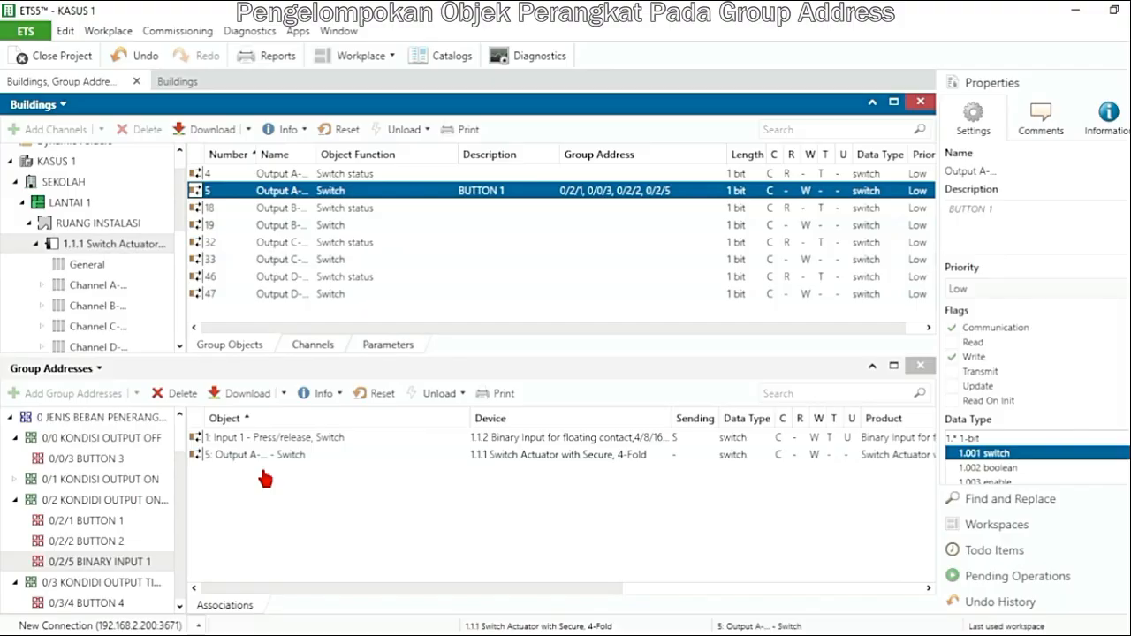
Link the actuator's Output B Switch object to group address 0/2/2 BUTTON 2
click(180, 467)
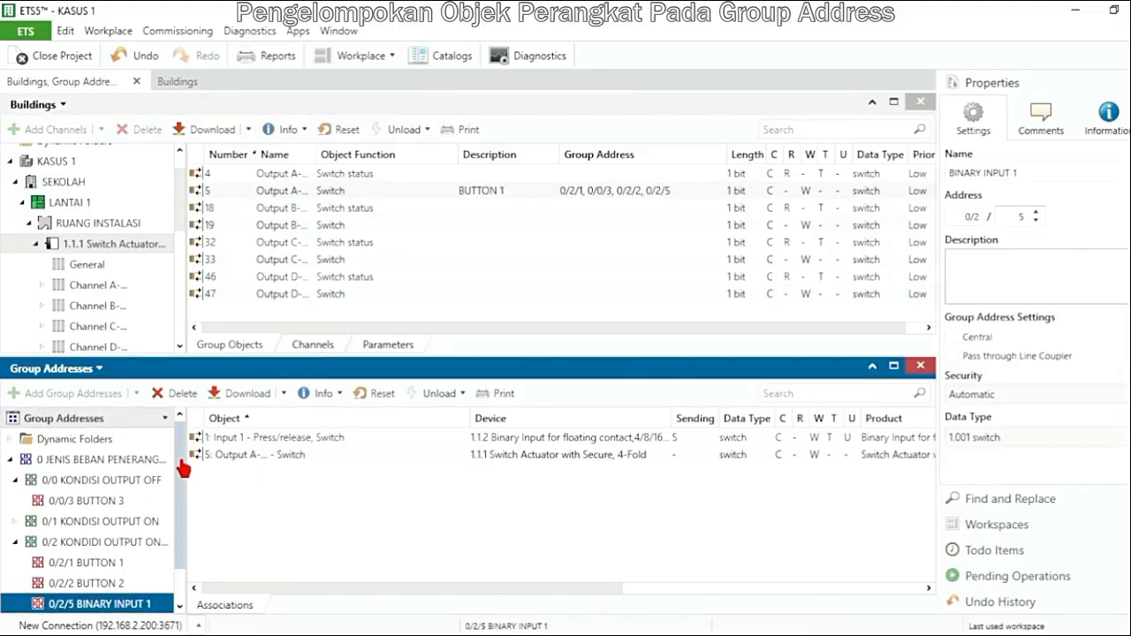
click(15, 479)
click(105, 563)
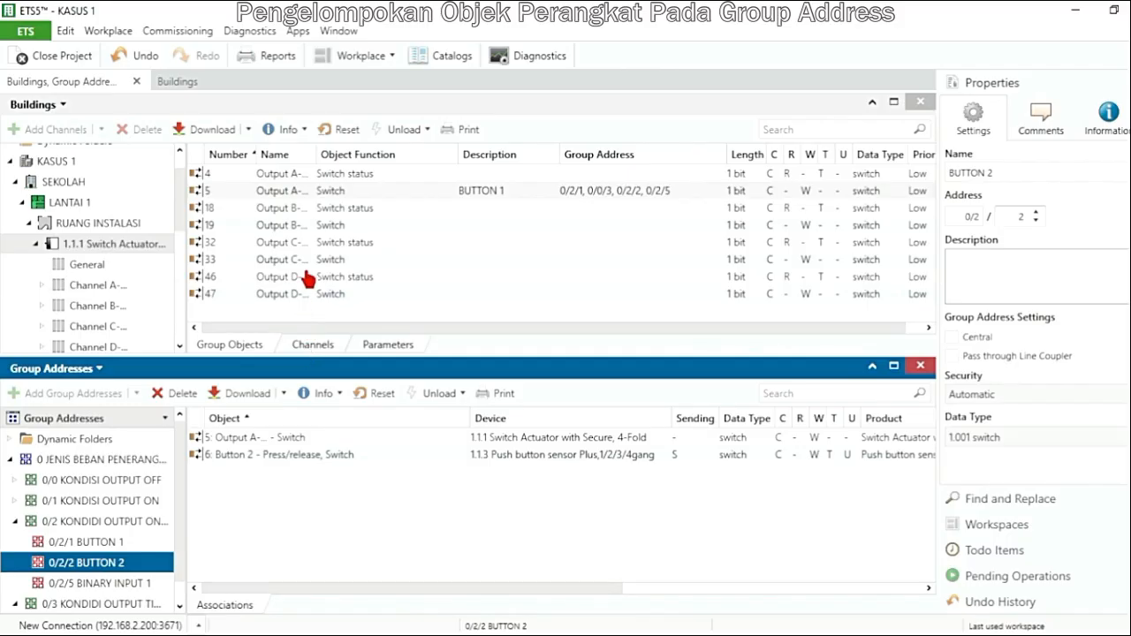
click(281, 226)
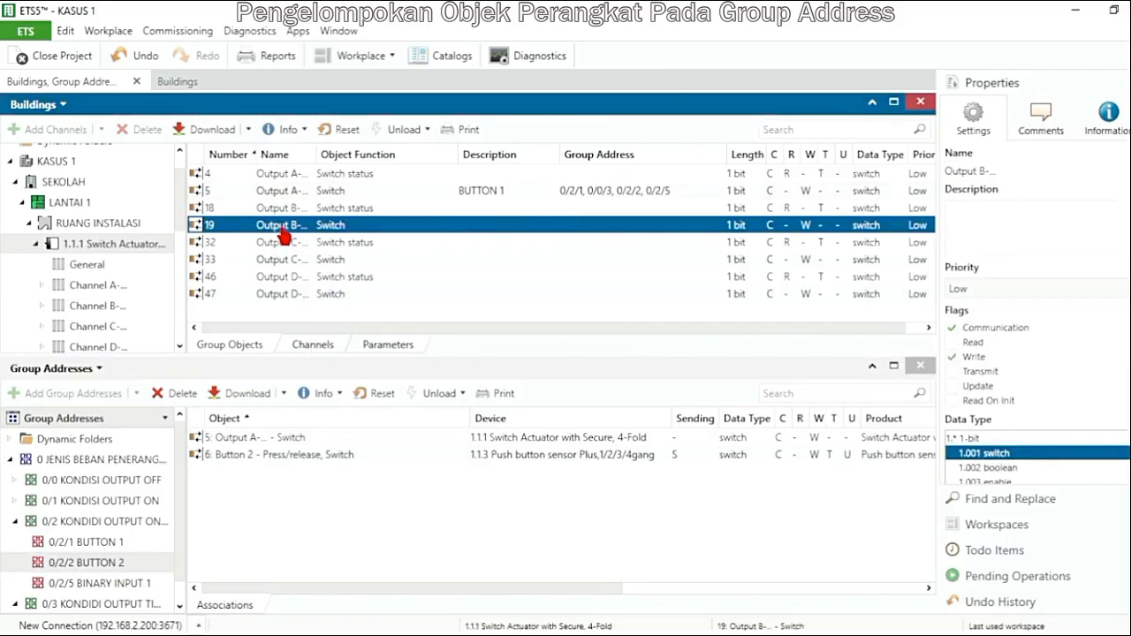
drag(282, 234, 259, 495)
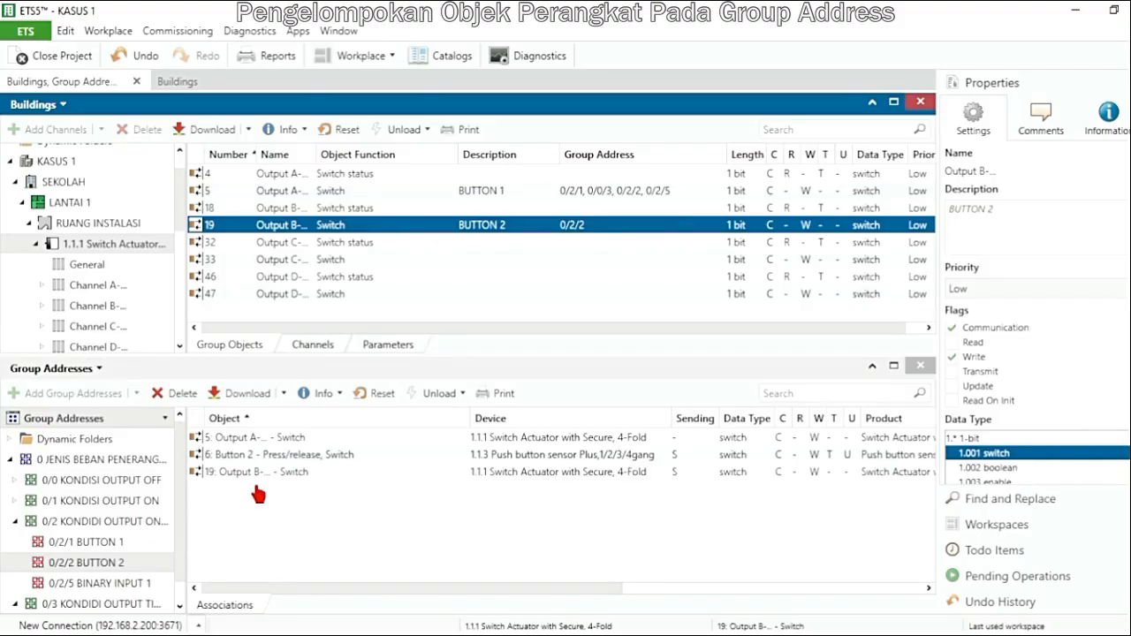
Link the actuator's Output B Switch object to group address 0/1/3 BUTTON 3 in the output ON group
click(181, 540)
double_click(126, 501)
click(127, 522)
drag(292, 229, 260, 463)
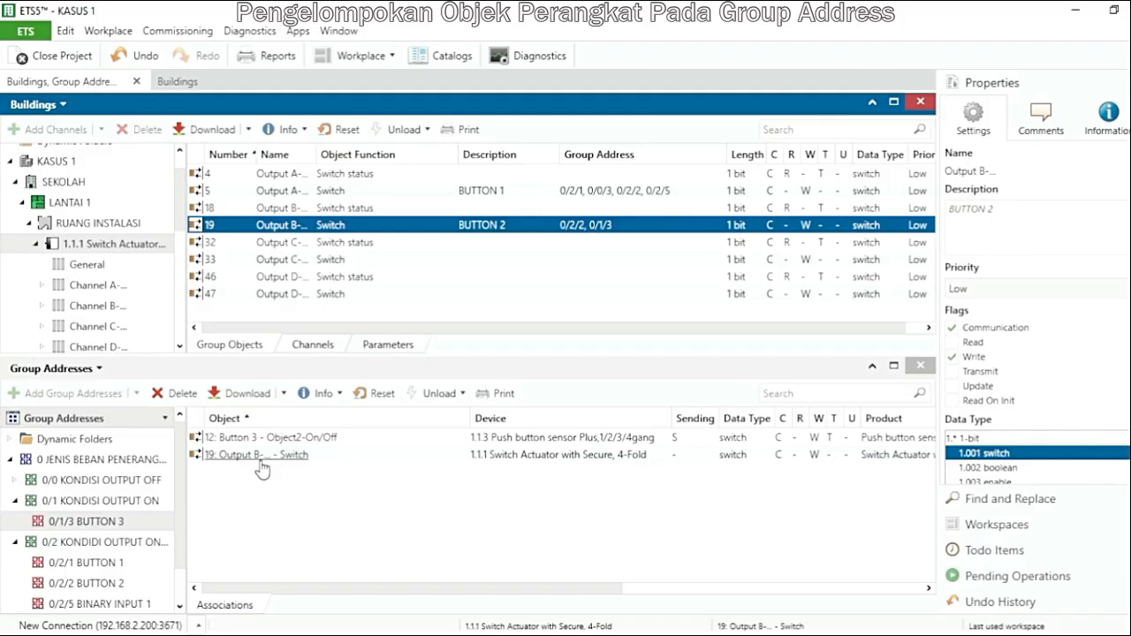
Link the actuator's Output B Switch object to group address 0/3/4 BUTTON 4 in the output timer group
drag(179, 532, 179, 561)
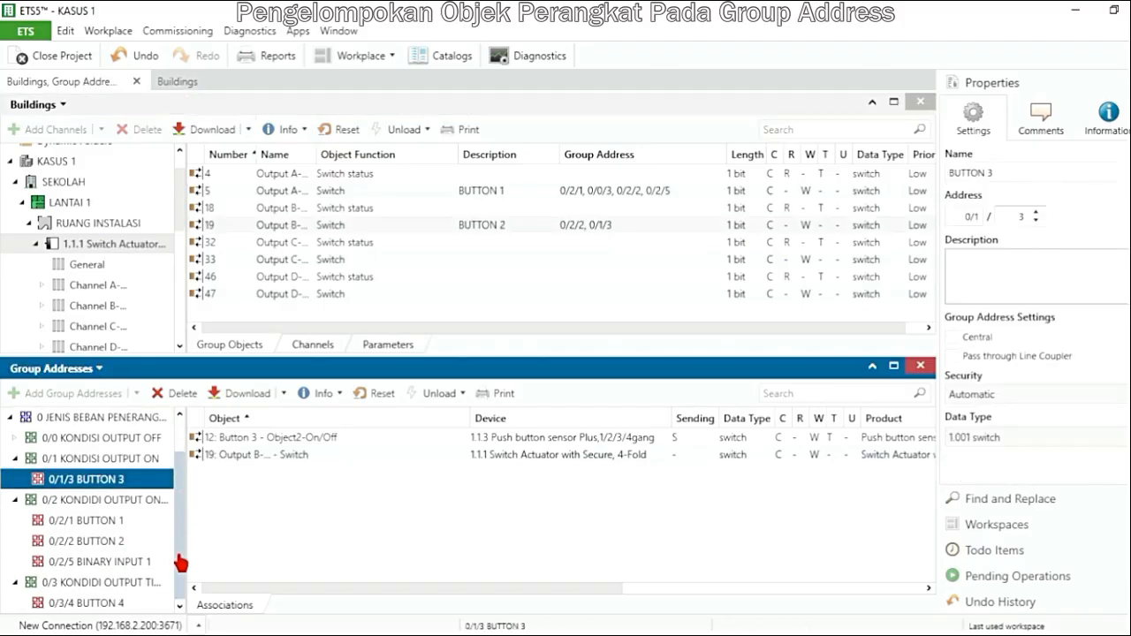
click(169, 600)
drag(332, 224, 243, 475)
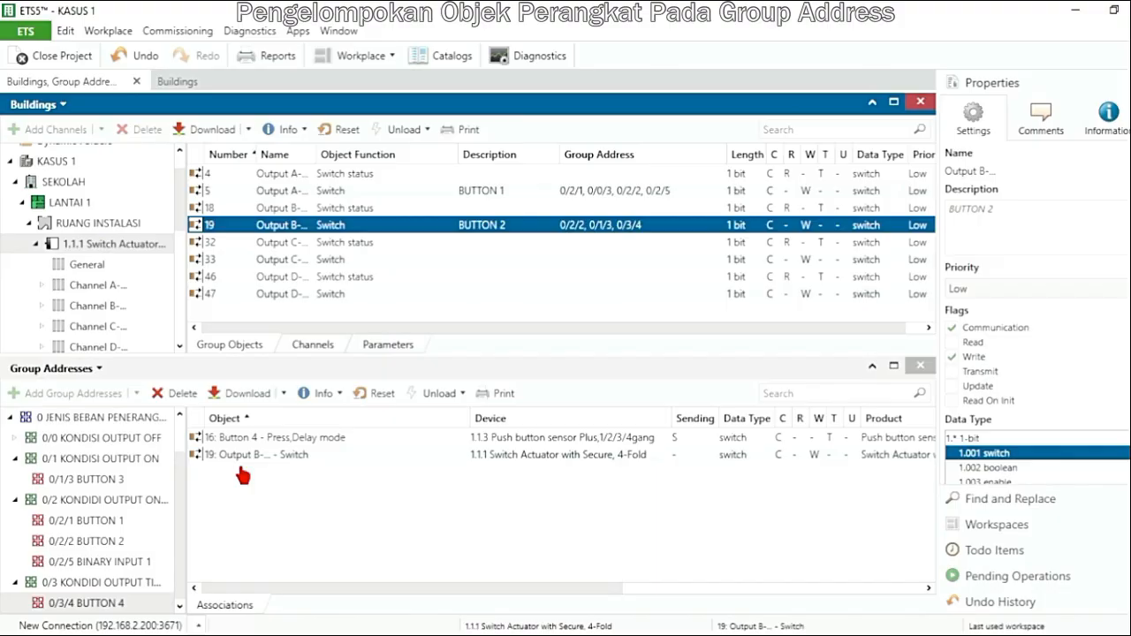
Review the group address tree and show the objects associated with 0/0/3 BUTTON 3
click(184, 467)
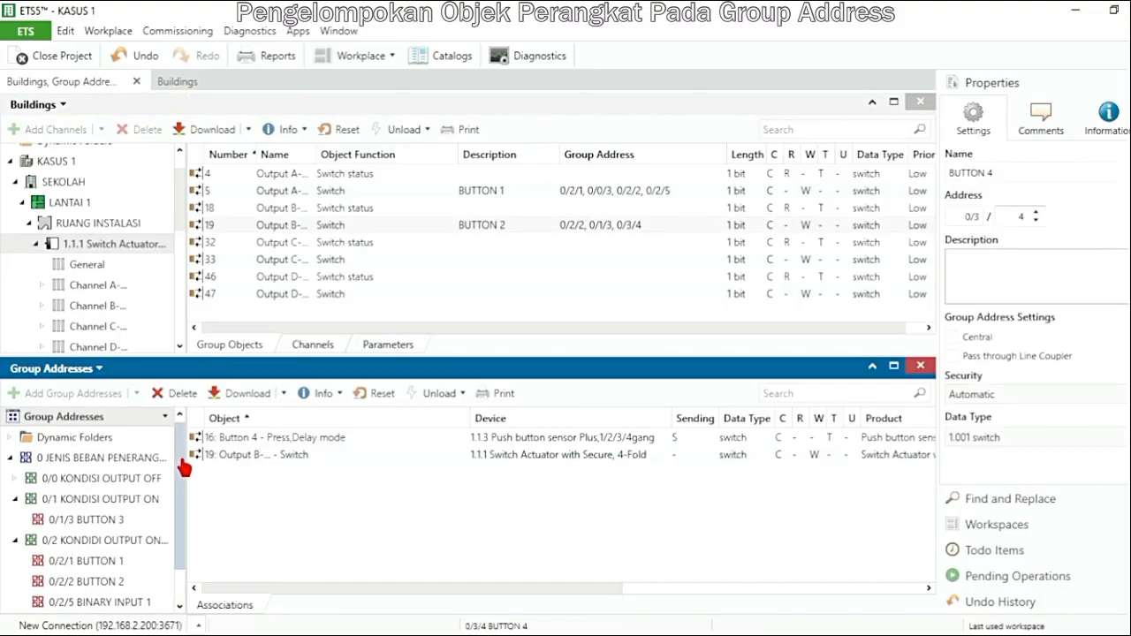
drag(183, 457, 185, 508)
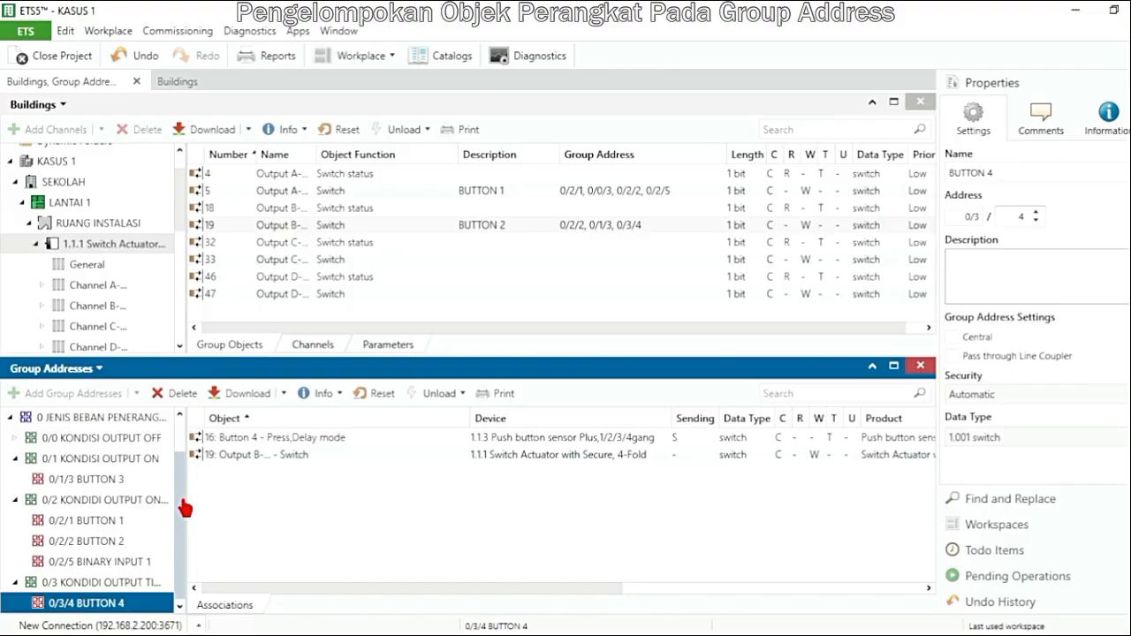
mouse_move(184, 507)
mouse_down()
mouse_move(194, 456)
mouse_move(194, 504)
mouse_up()
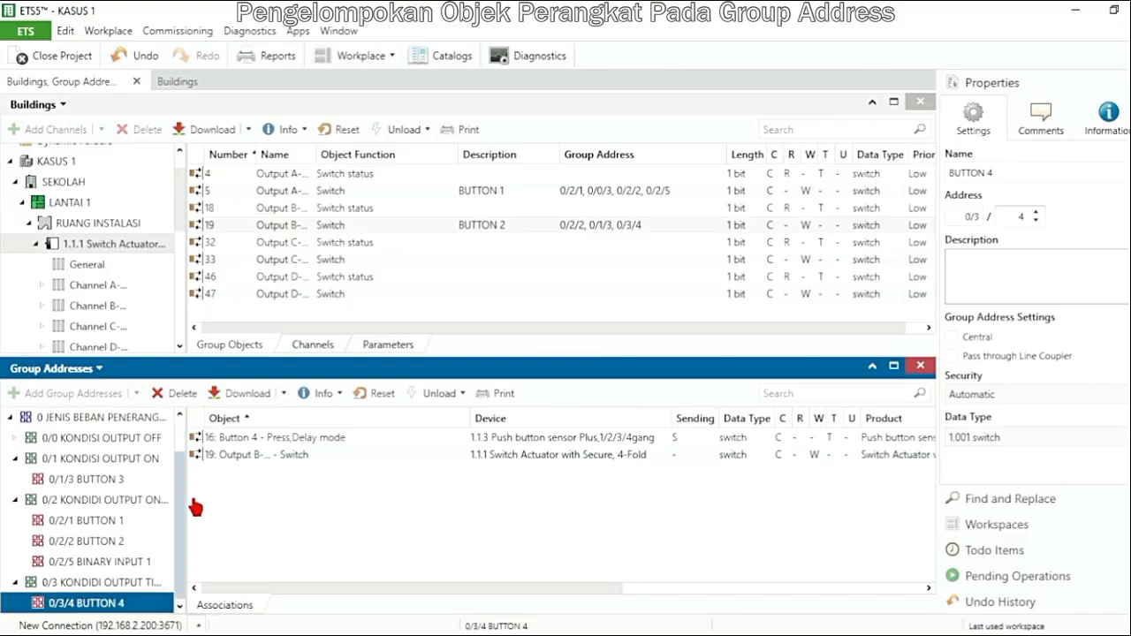
click(113, 522)
click(76, 542)
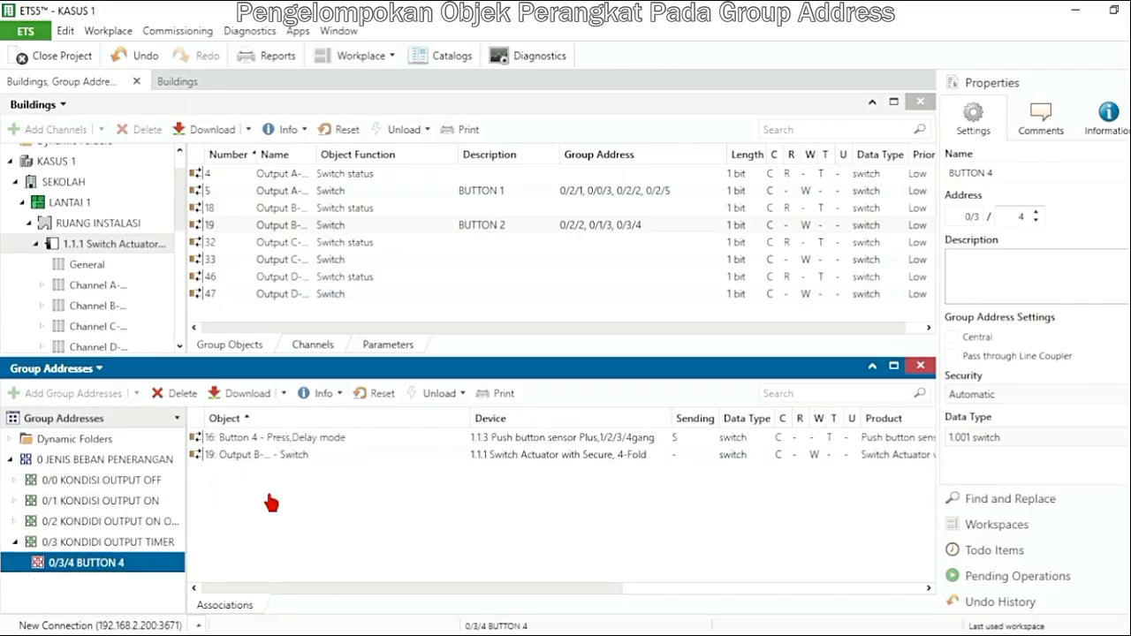
double_click(146, 486)
click(124, 504)
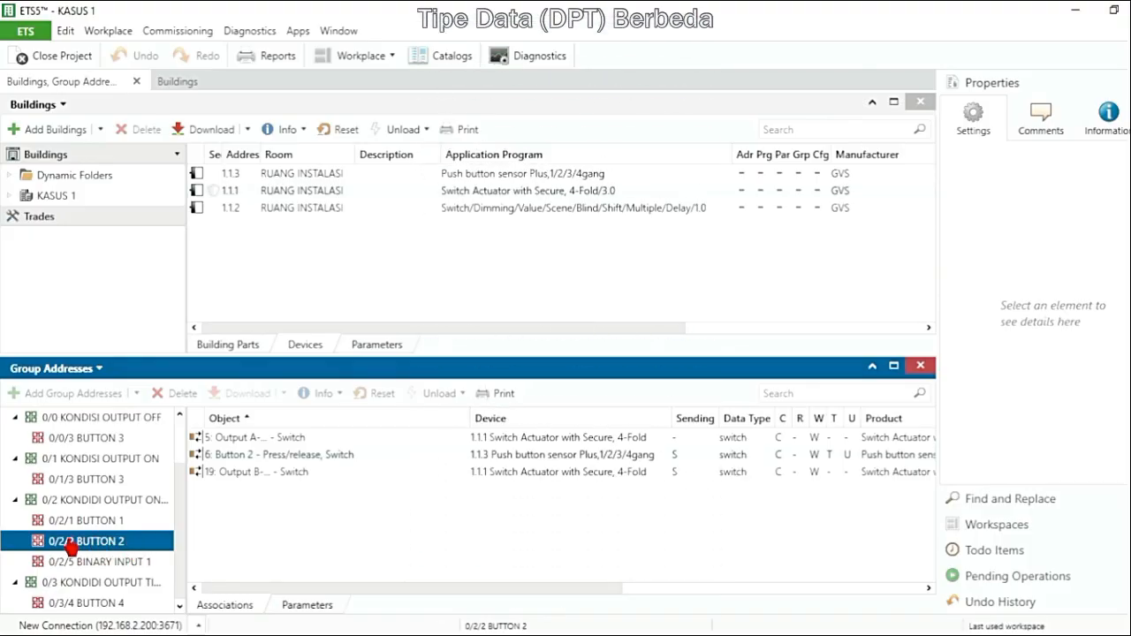
Set the channel function of Button 2 on push button sensor 1.1.3 to Switch/Dimming, accepting the removal of its group associations
click(258, 439)
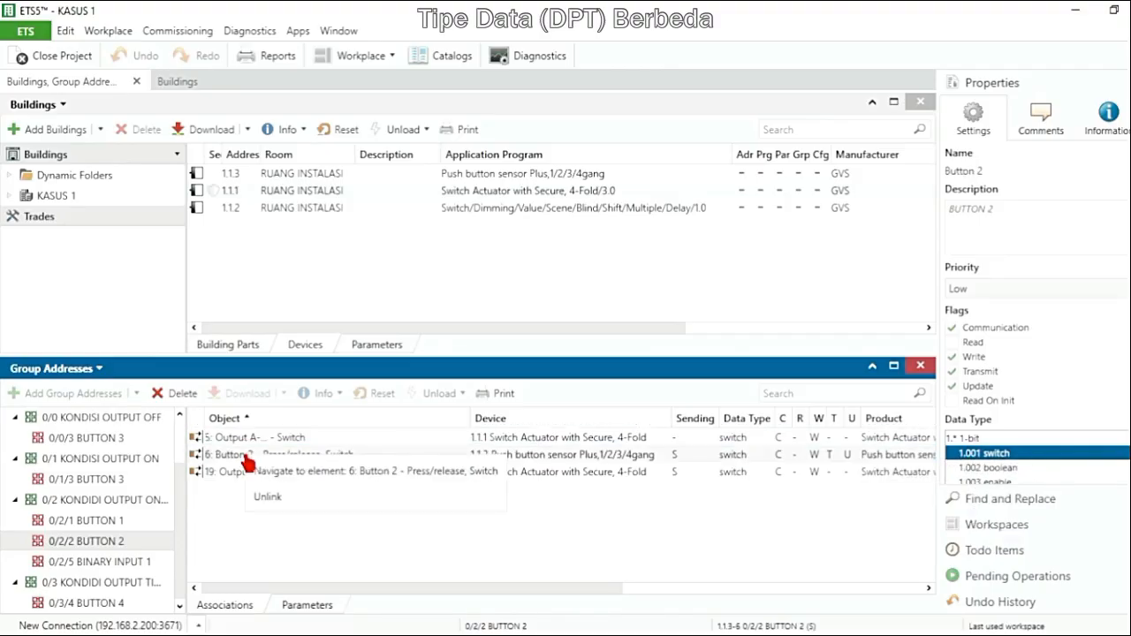
click(225, 459)
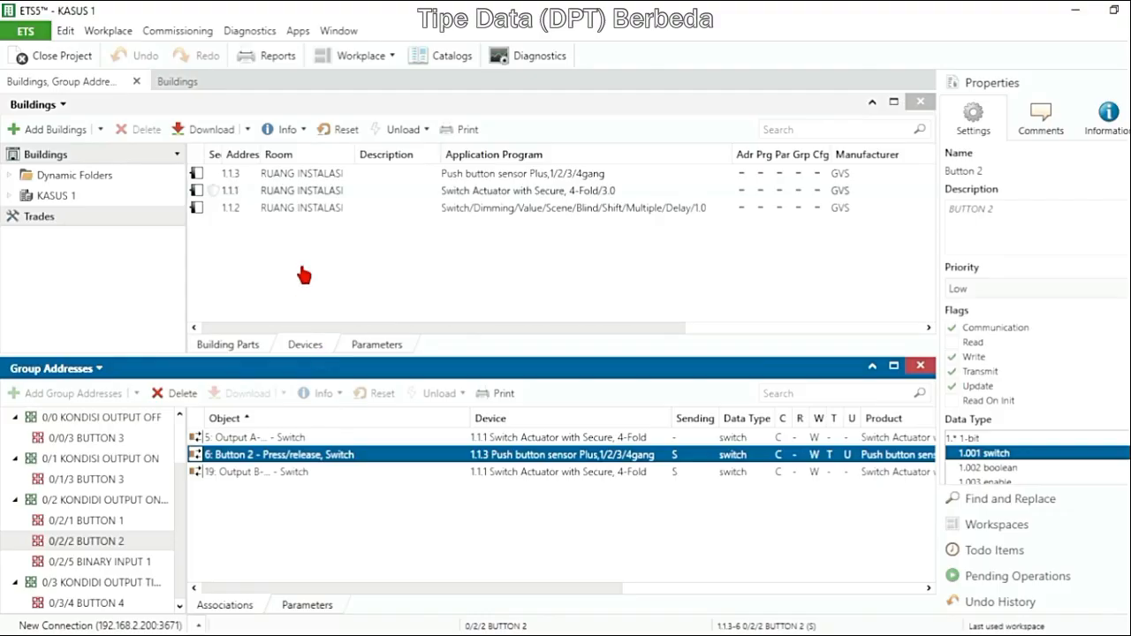
click(345, 174)
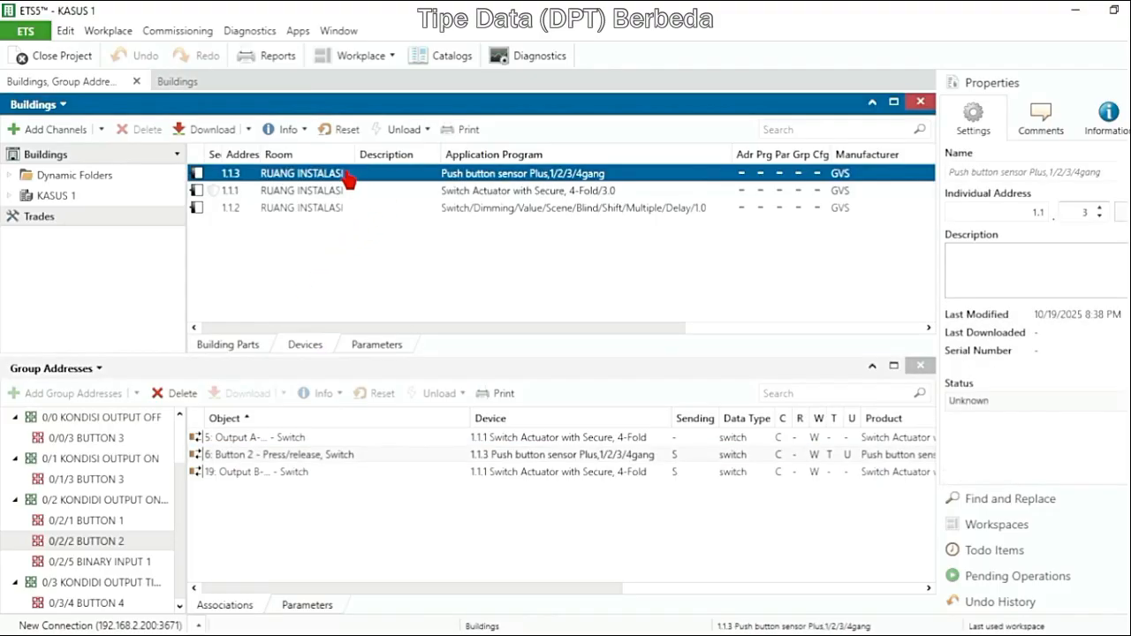
double_click(317, 174)
double_click(317, 174)
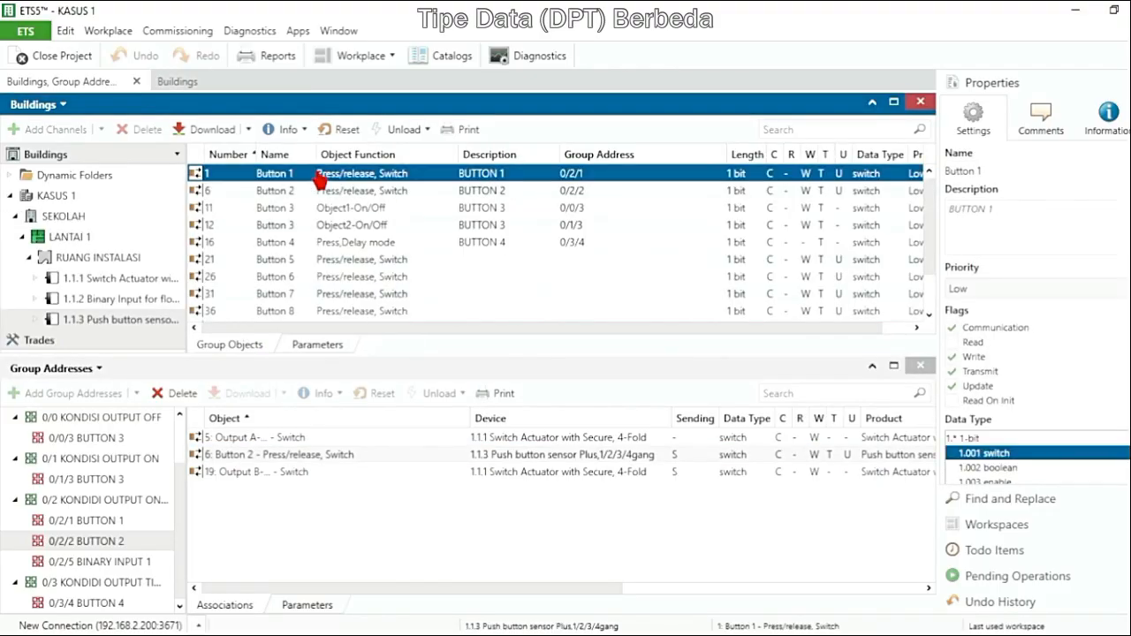
click(309, 346)
click(242, 268)
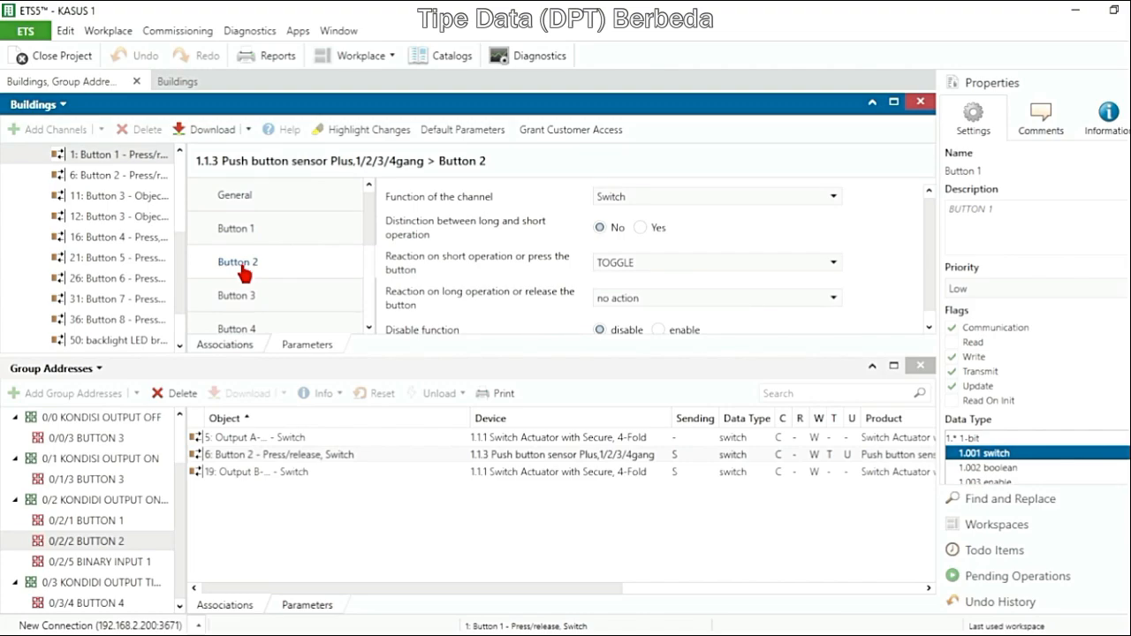
click(695, 203)
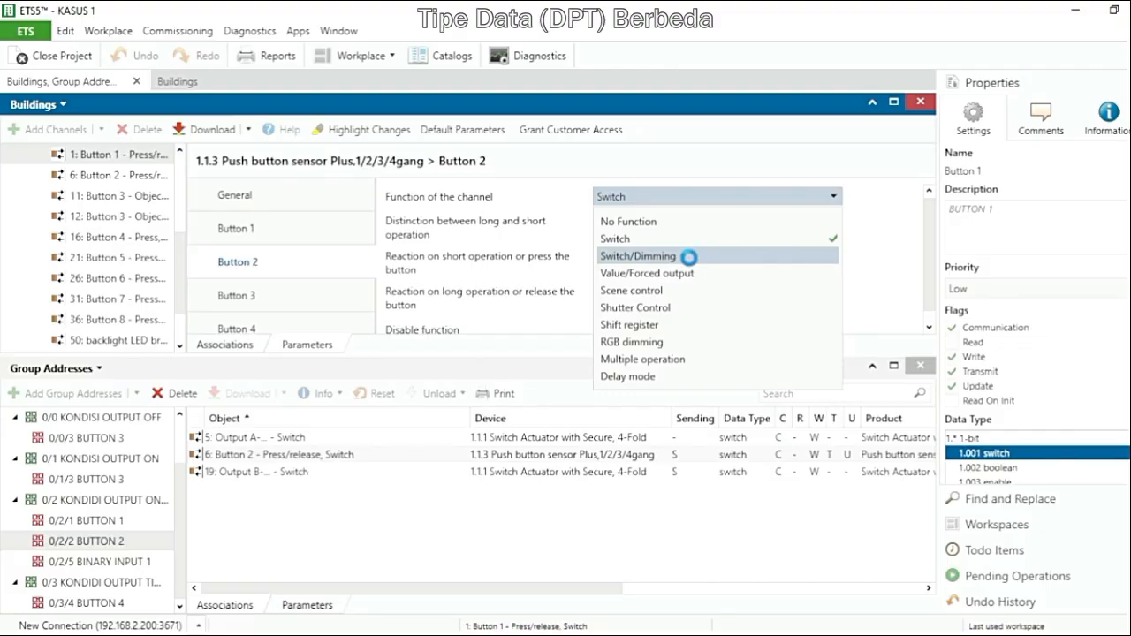
click(692, 265)
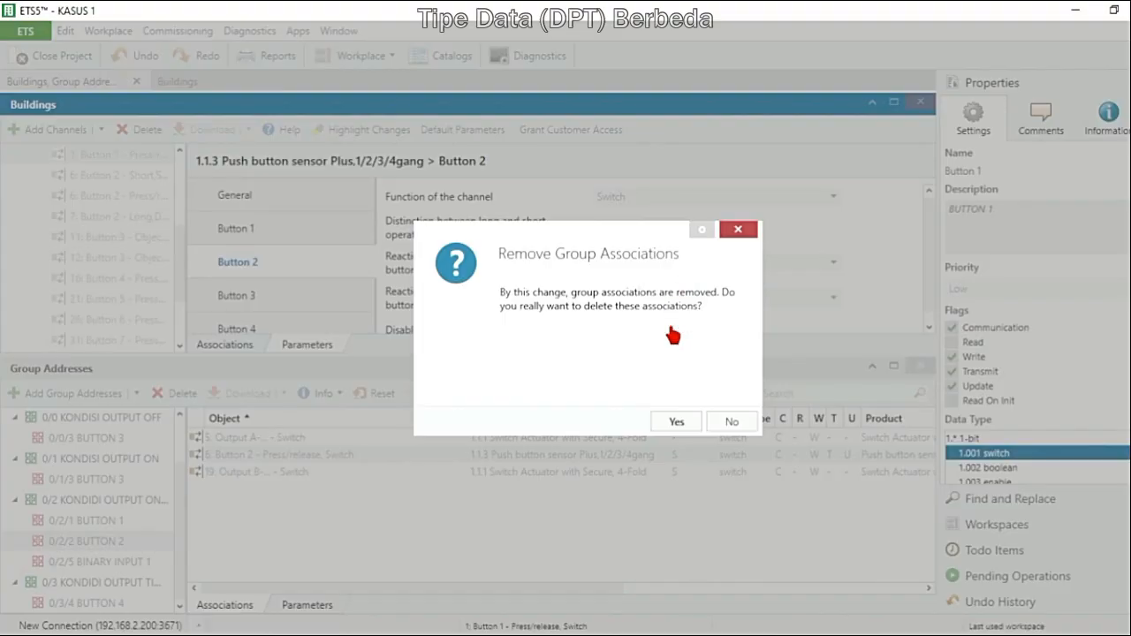
click(670, 423)
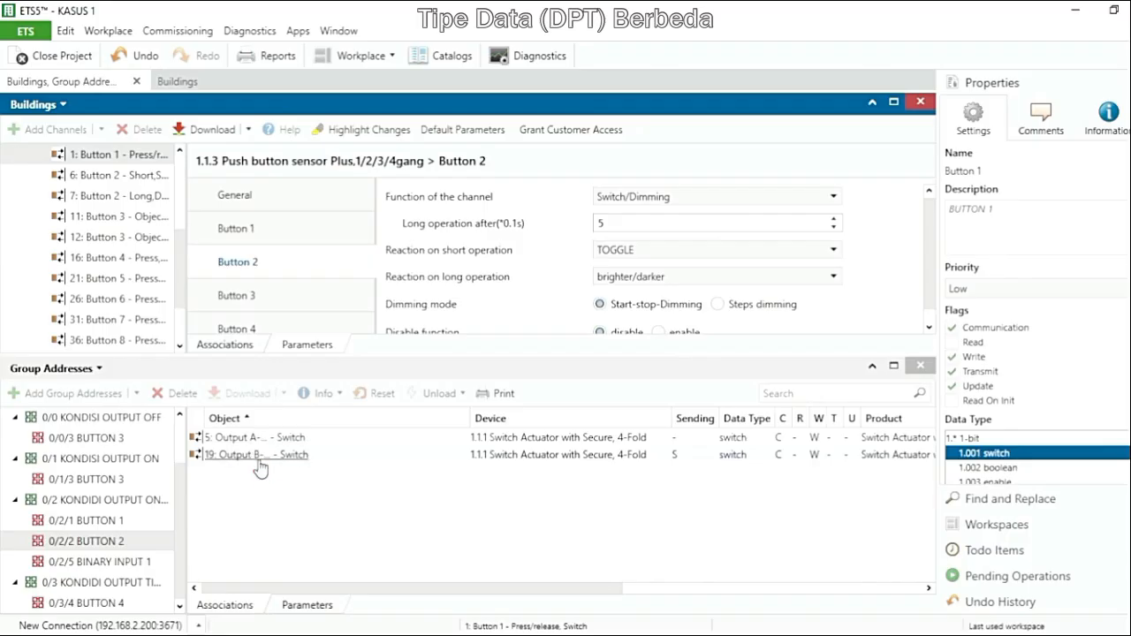
Show the list of group objects belonging to push button sensor 1.1.3 in RUANG INSTALASI
click(240, 349)
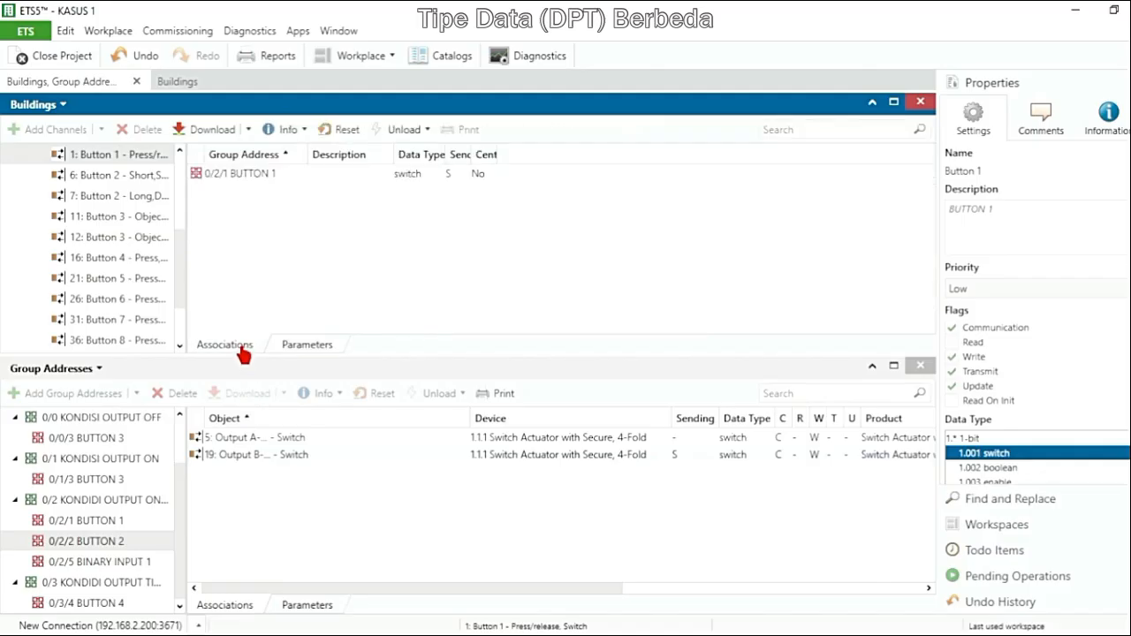
click(307, 347)
scroll(150, 265, up, 2)
click(138, 244)
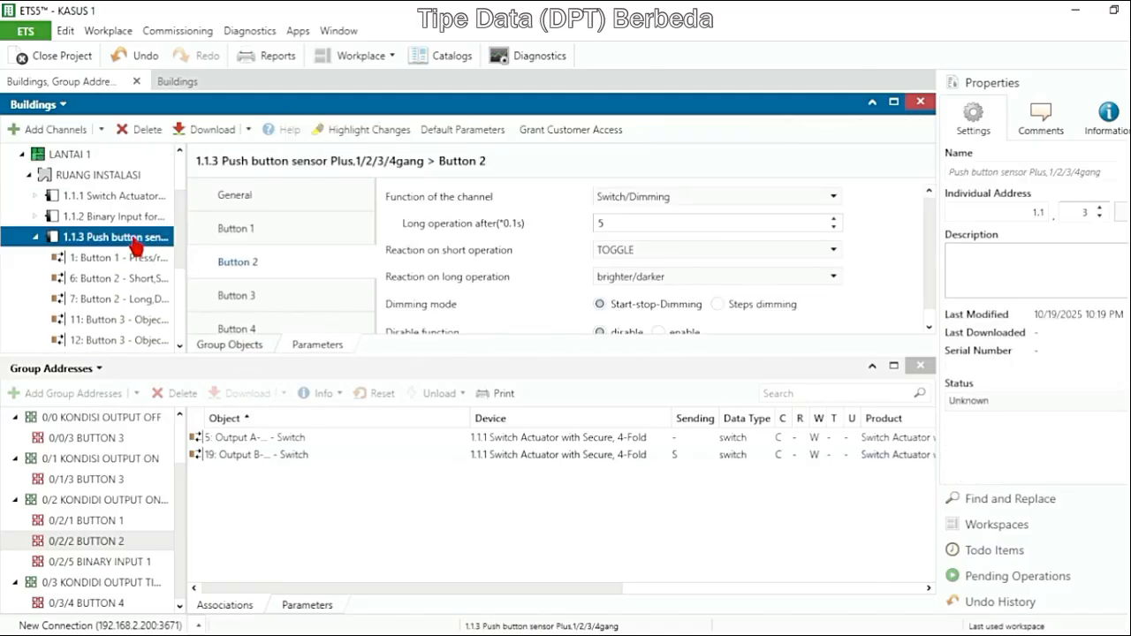
click(238, 350)
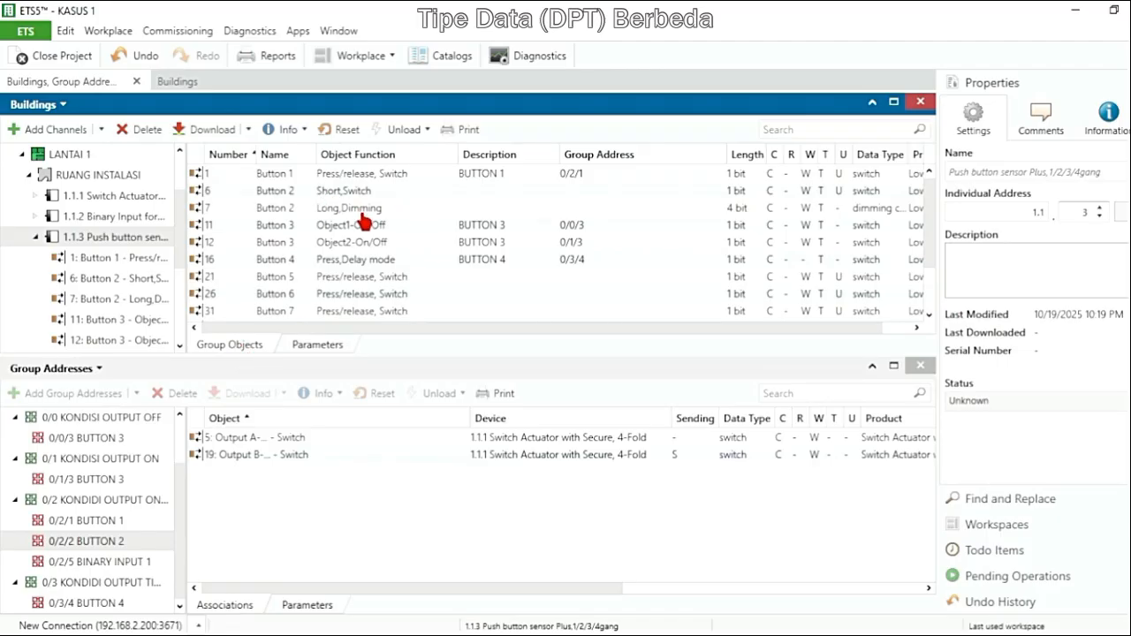
Check the data type of Button 2's Long,Dimming object and try to link it to group address 0/2/2 BUTTON 2
click(316, 212)
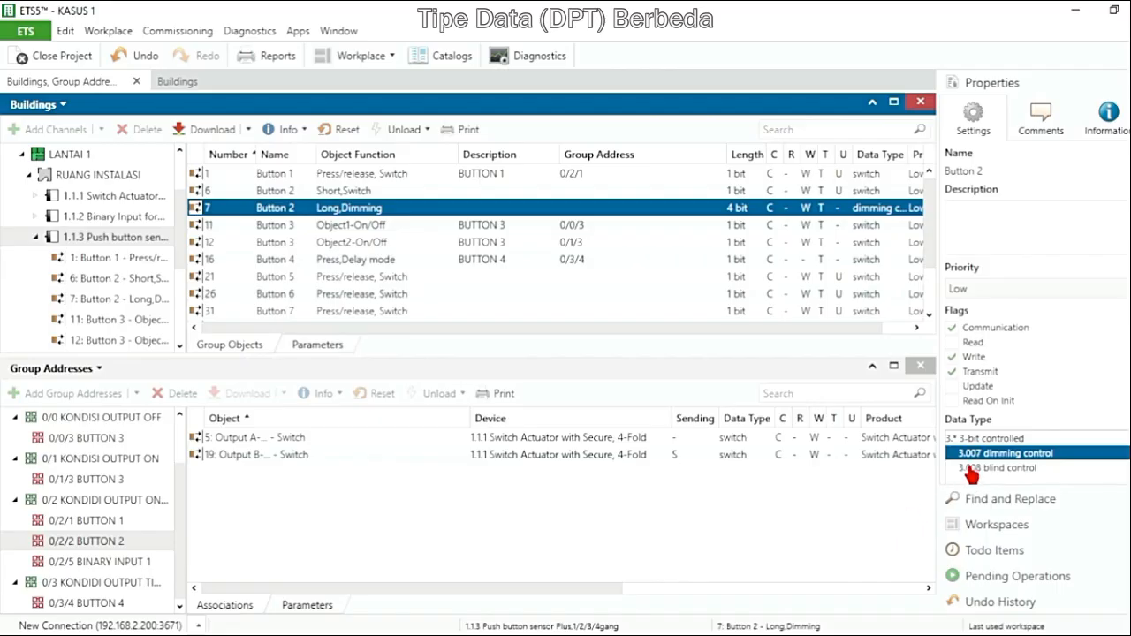
mouse_move(1002, 457)
drag(320, 214, 304, 493)
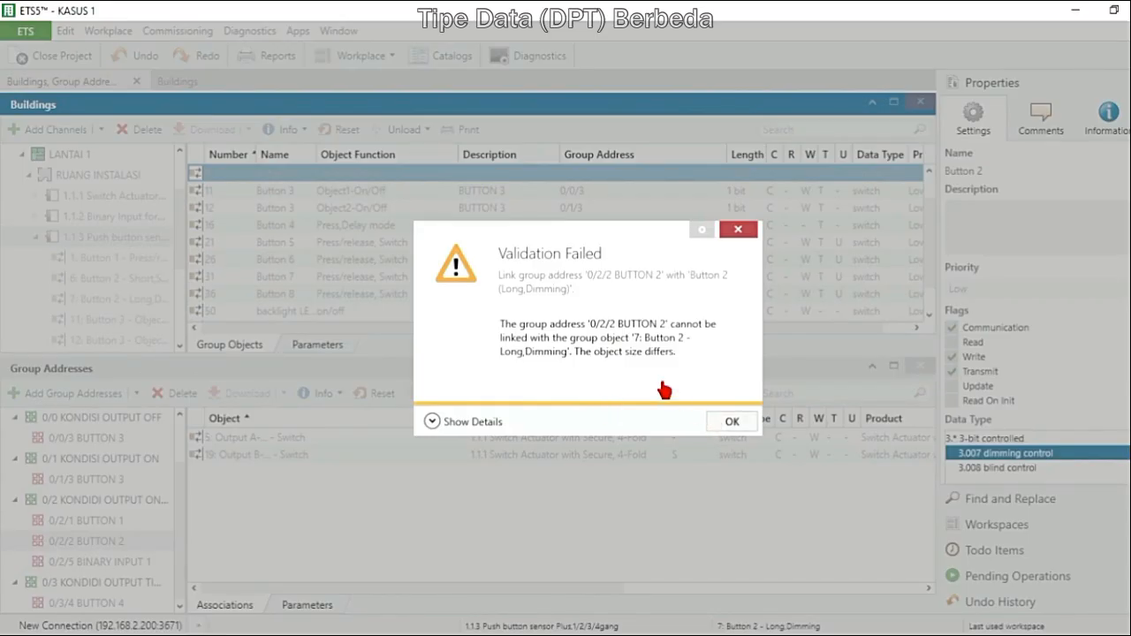
click(730, 422)
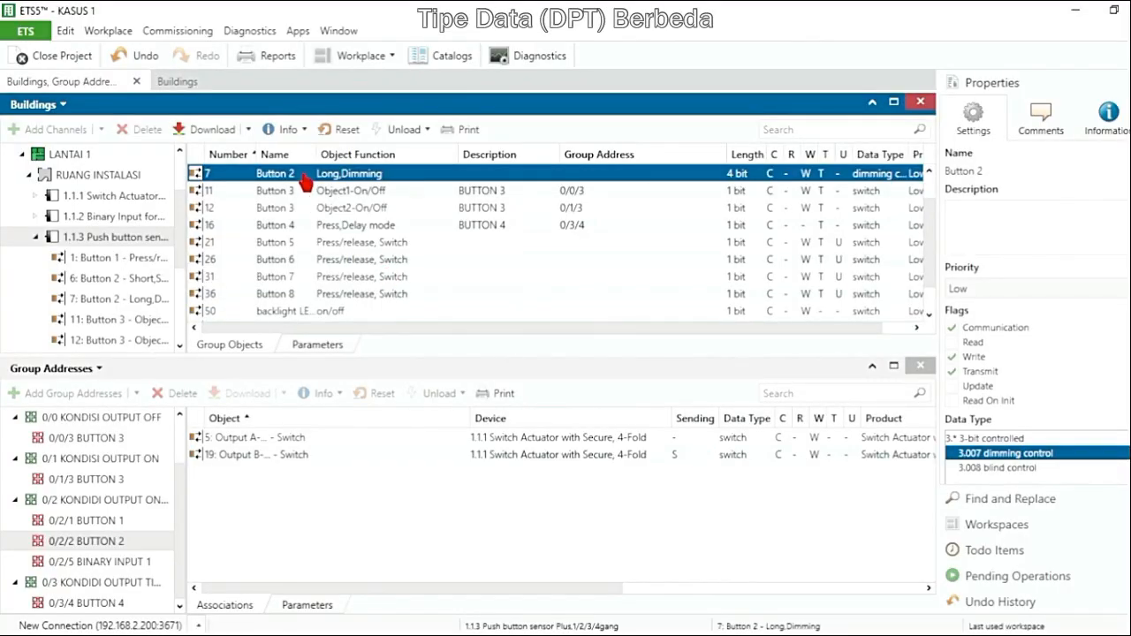
Set the channel function of Button 2 on the push button sensor back to Switch
click(318, 350)
click(265, 264)
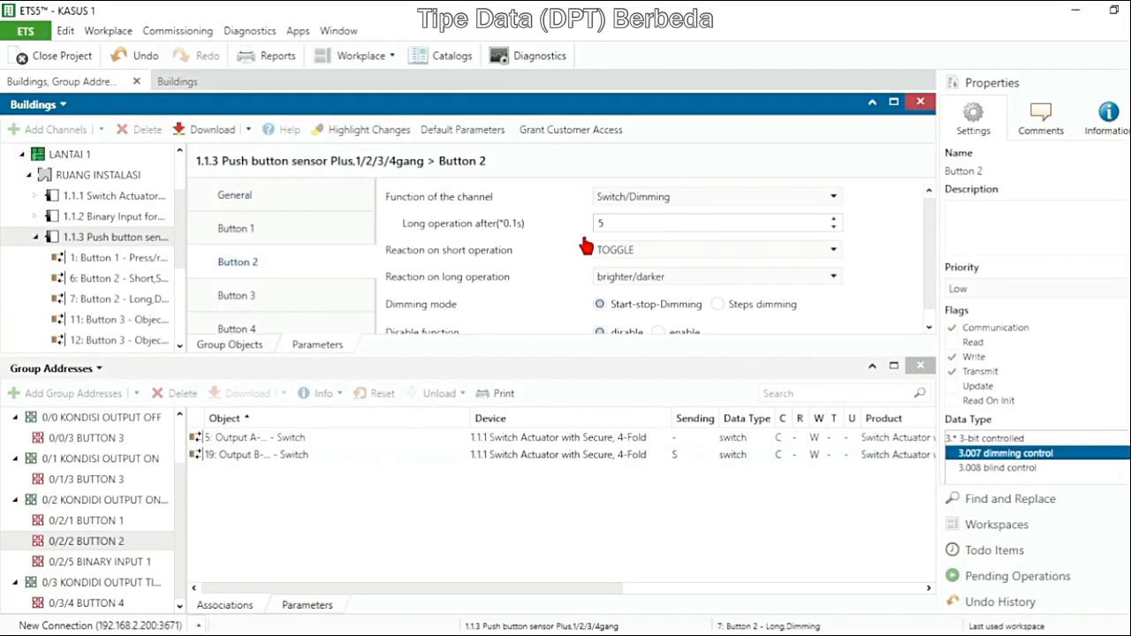
click(671, 202)
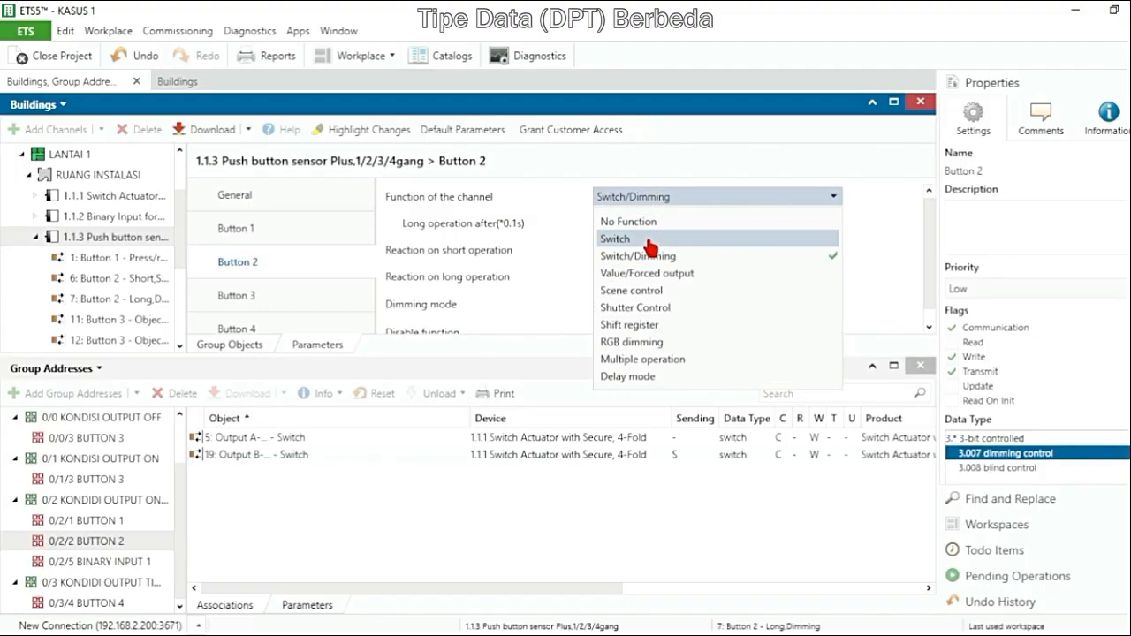
click(651, 242)
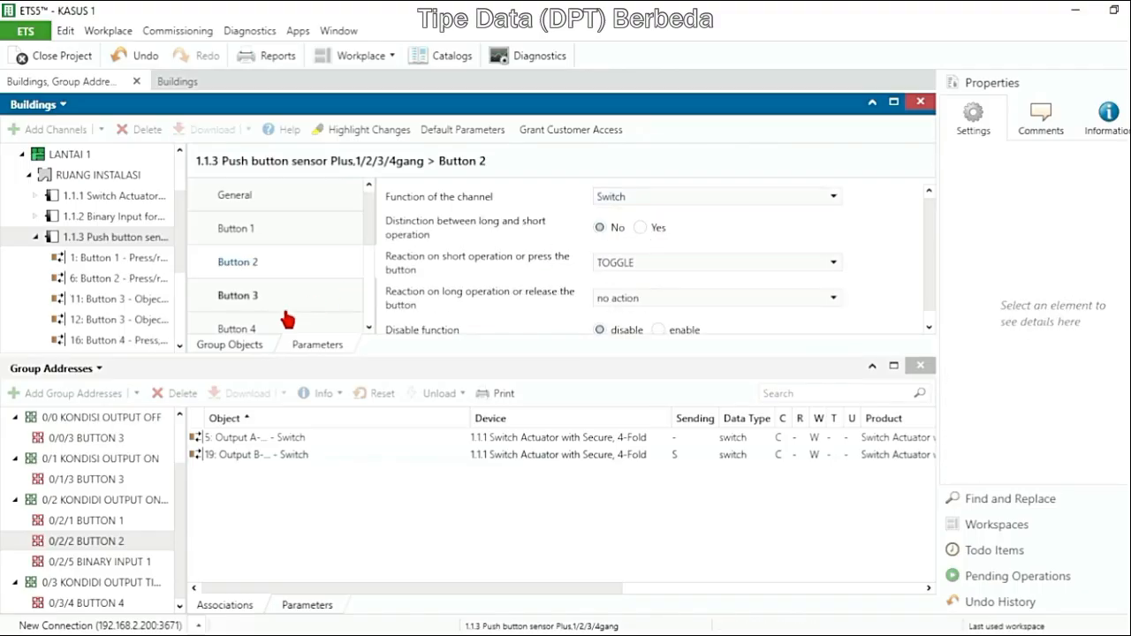
Link the push button sensor's Button 2 Press/release, Switch object to group address 0/2/2 BUTTON 2
click(246, 344)
scroll(926, 212, up, 1)
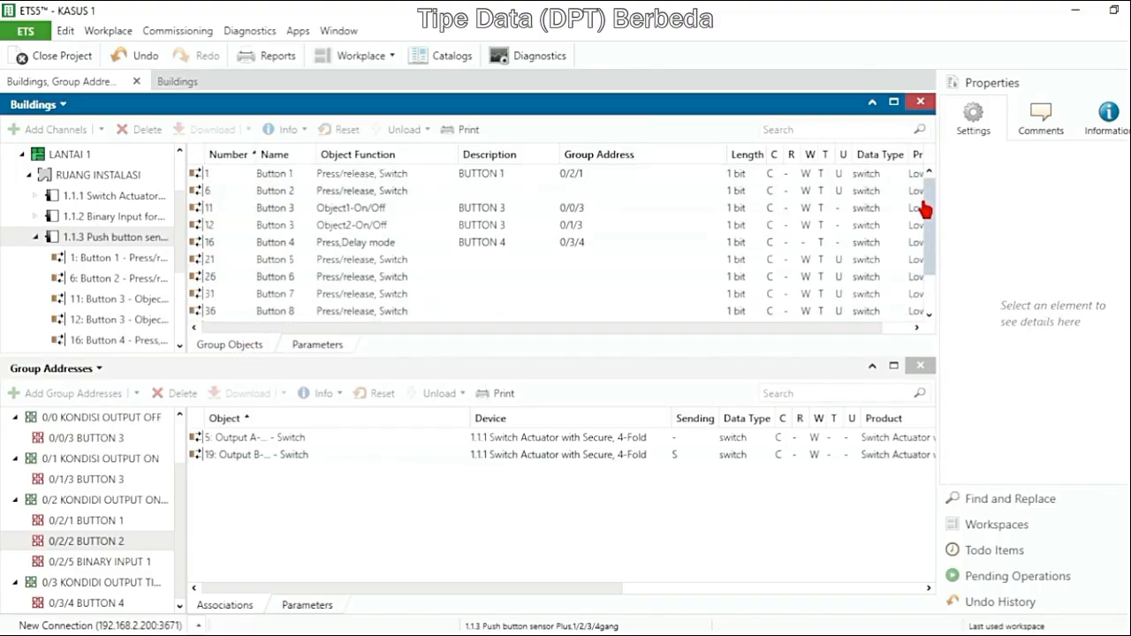
click(289, 191)
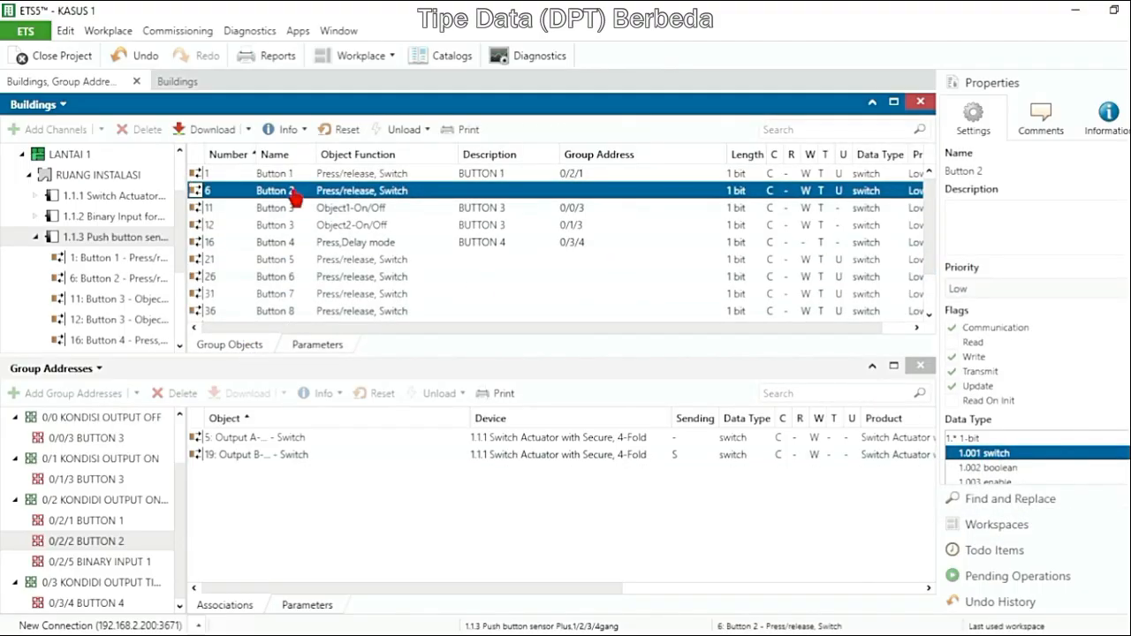
drag(281, 202, 240, 504)
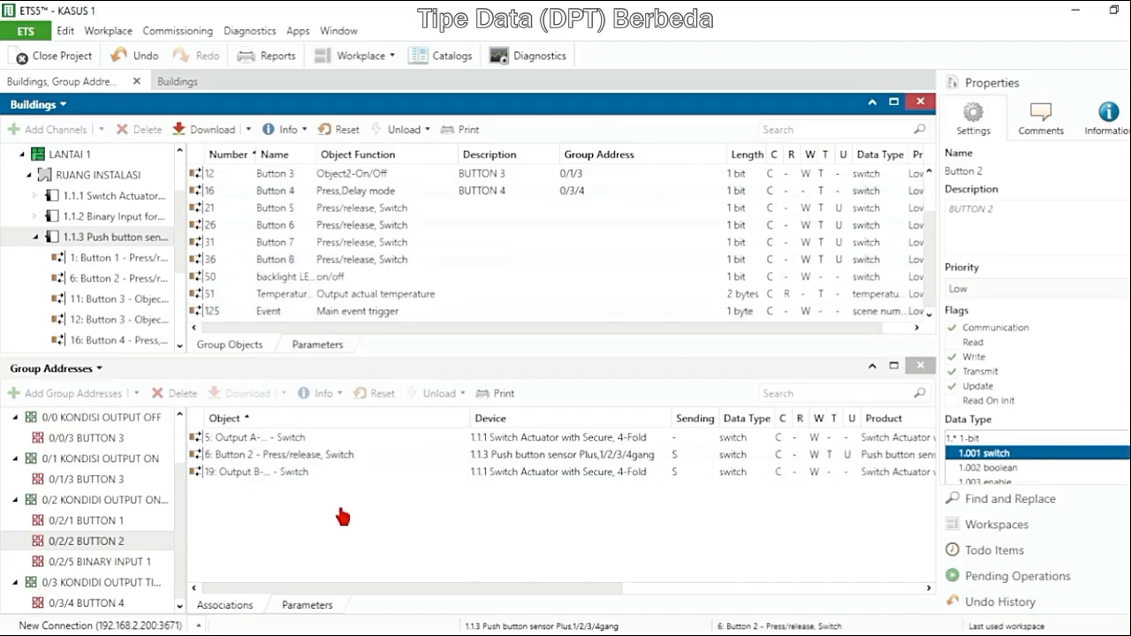